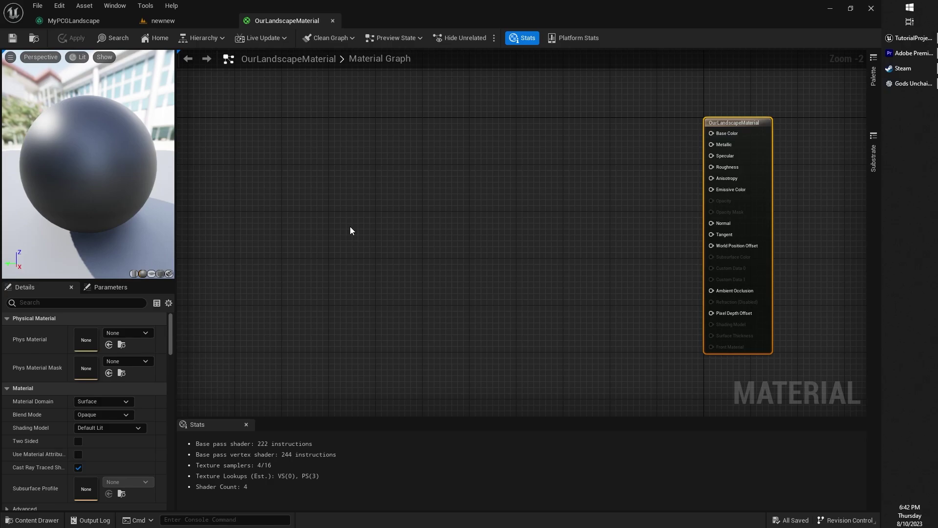
Step: Return to the newnew level, look across its landscape, and switch the landscape tools to Paint
{"action": "right_click_drag", "start_coordinate": [494, 209], "coordinate": [511, 204]}
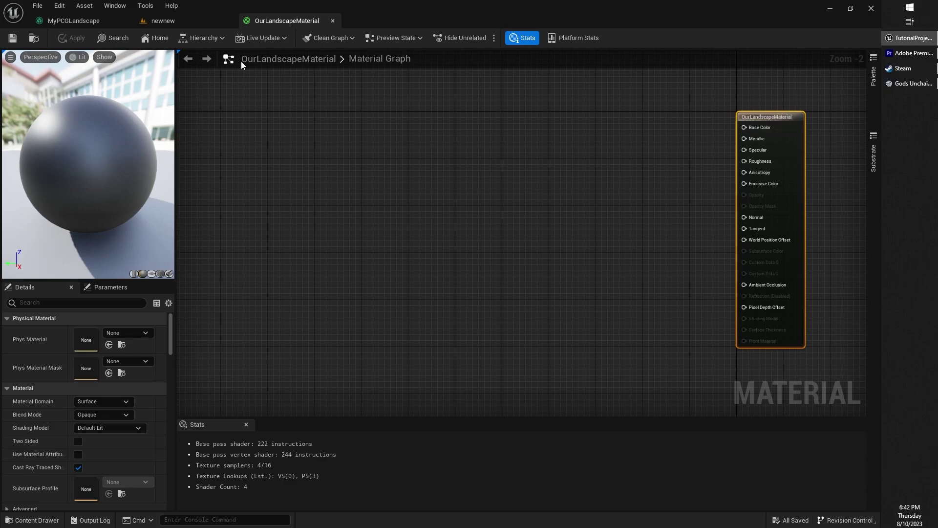
{"action": "left_click", "coordinate": [181, 22]}
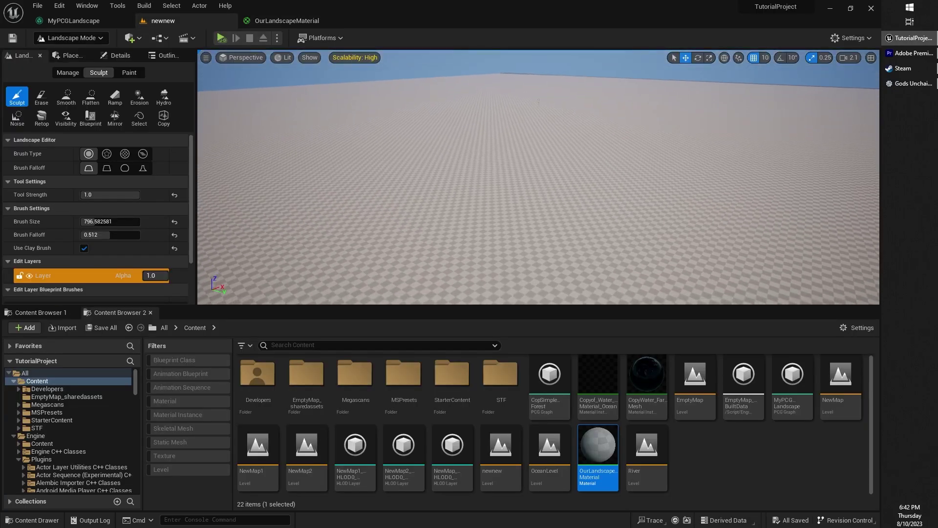
{"action": "right_click_drag", "start_coordinate": [539, 177], "coordinate": [457, 184]}
{"action": "right_click_drag", "start_coordinate": [460, 105], "coordinate": [446, 188]}
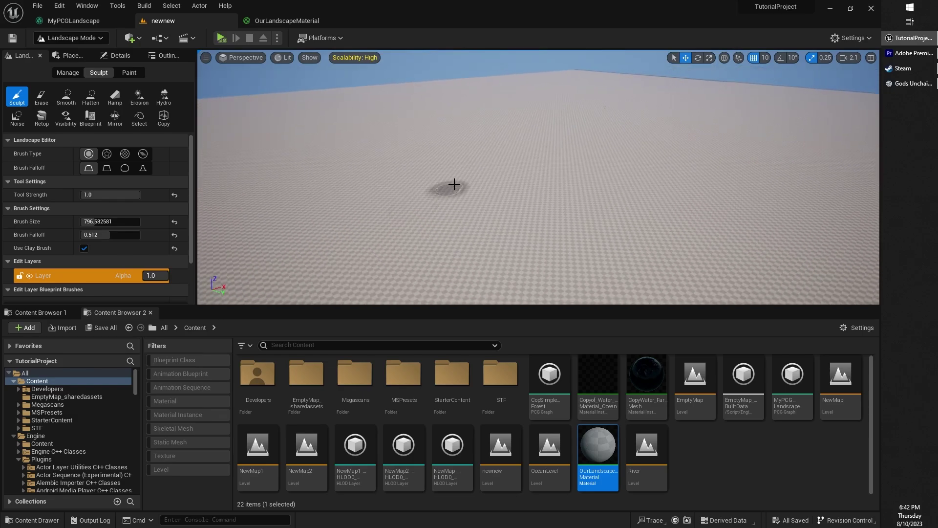
{"action": "left_click", "coordinate": [128, 74]}
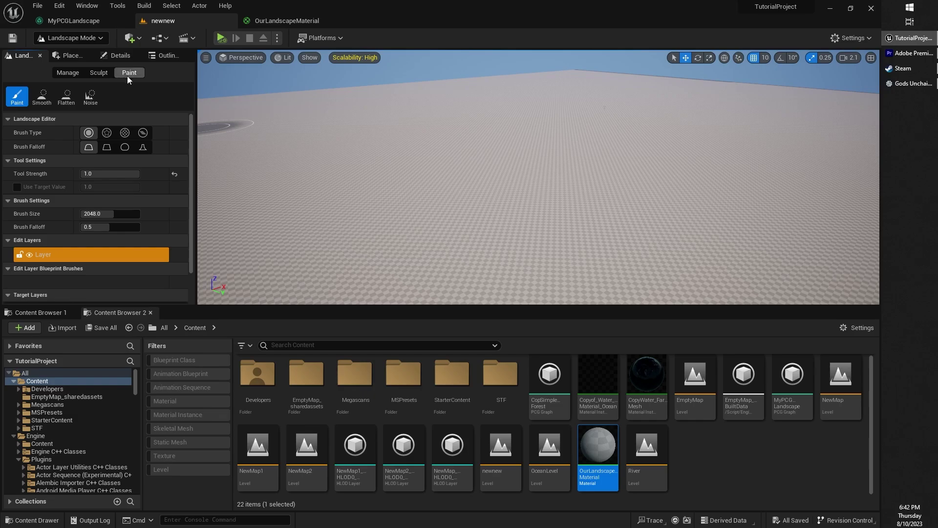
Step: In the OurLandscapeMaterial graph, box-select the material output node and adjust the view around it
{"action": "left_click", "coordinate": [285, 22]}
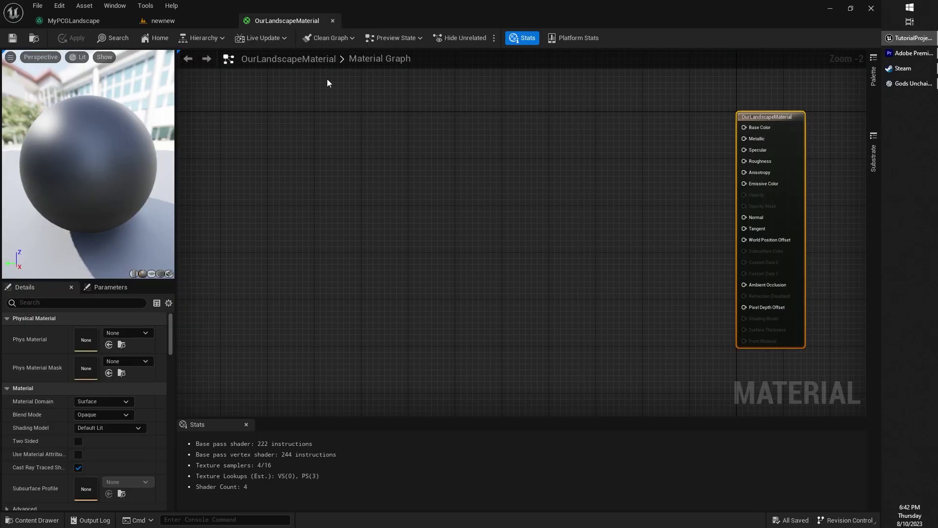
{"action": "right_click_drag", "start_coordinate": [581, 210], "coordinate": [550, 214]}
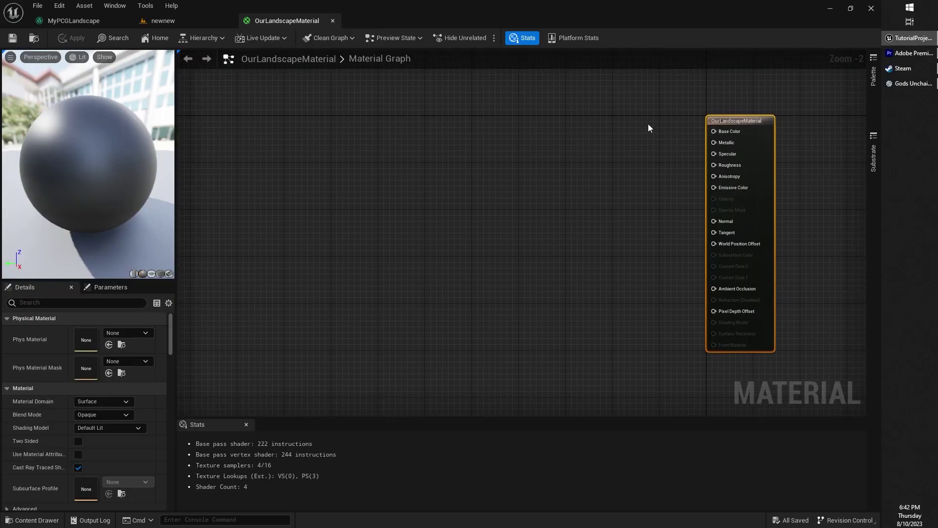
{"action": "left_click_drag", "start_coordinate": [650, 87], "coordinate": [803, 379]}
{"action": "right_click_drag", "start_coordinate": [814, 351], "coordinate": [800, 350]}
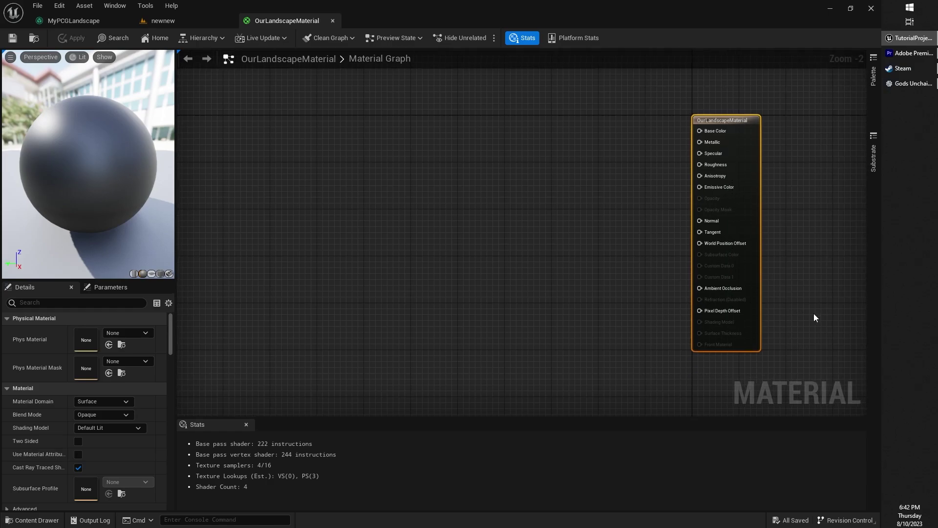
{"action": "scroll", "coordinate": [579, 206], "scroll_direction": "up", "scroll_amount": 1}
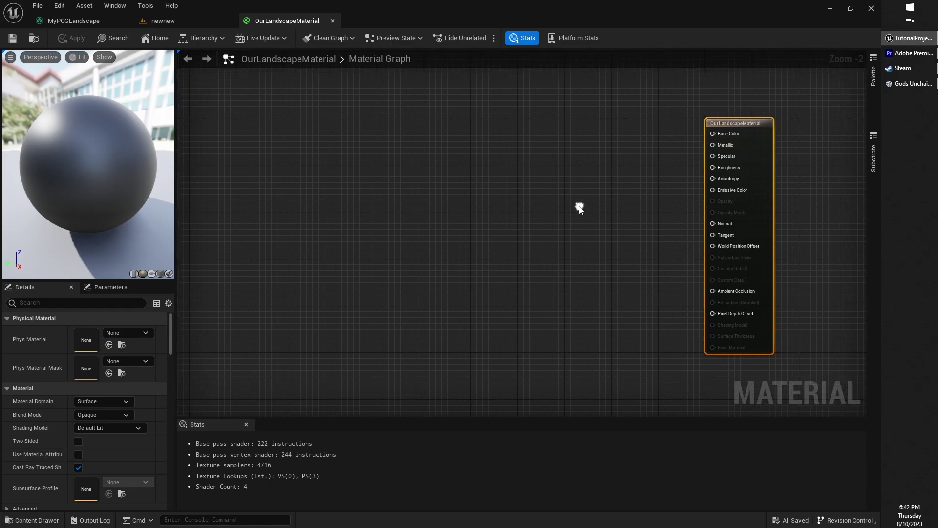
{"action": "right_click_drag", "start_coordinate": [554, 226], "coordinate": [540, 218]}
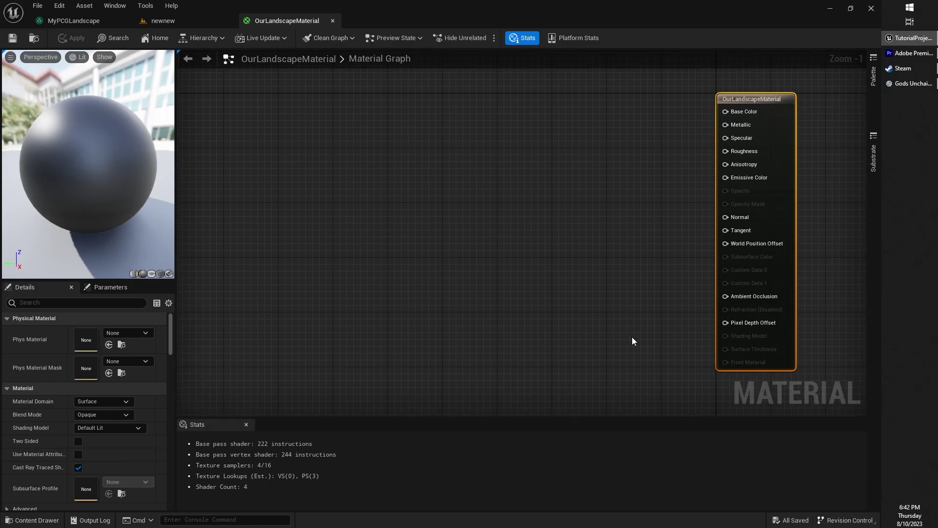
{"action": "right_click_drag", "start_coordinate": [598, 295], "coordinate": [614, 298]}
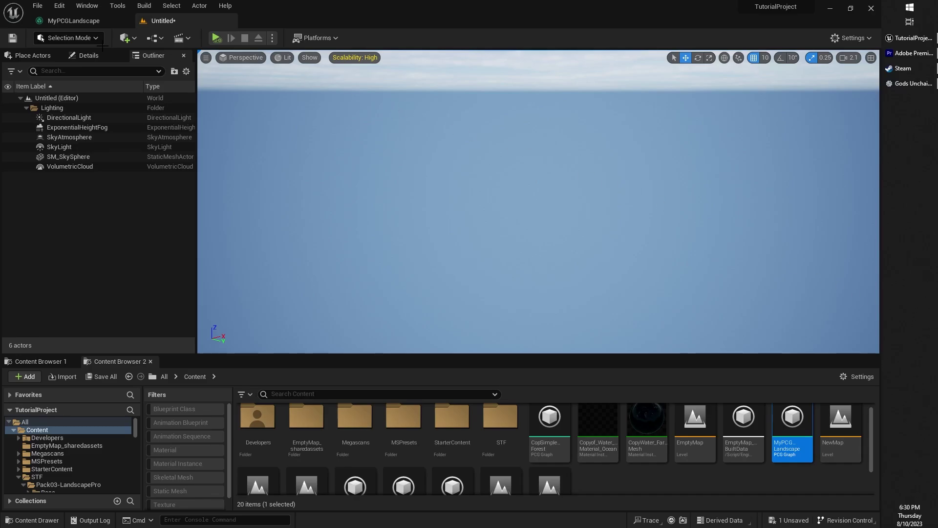
Step: Create a new level from the Basic template without saving the current Untitled level
{"action": "left_click", "coordinate": [37, 6]}
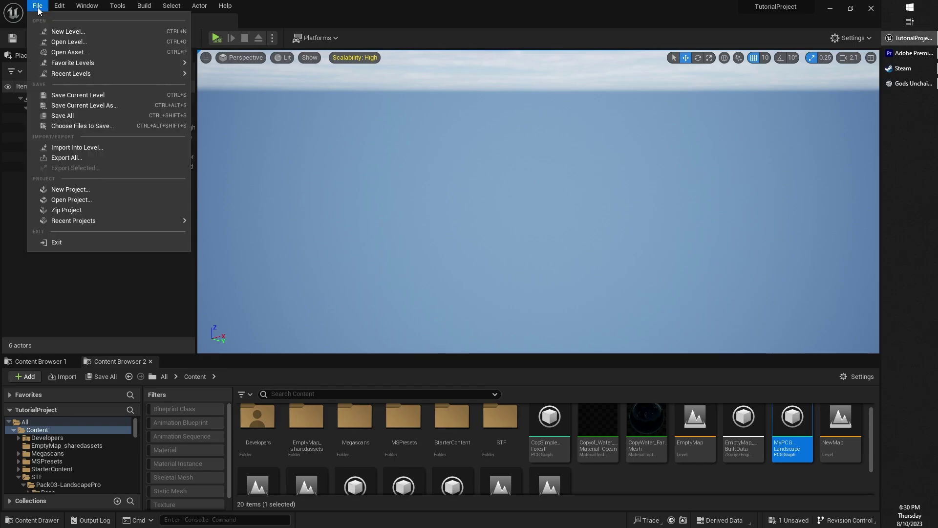
{"action": "left_click", "coordinate": [68, 32]}
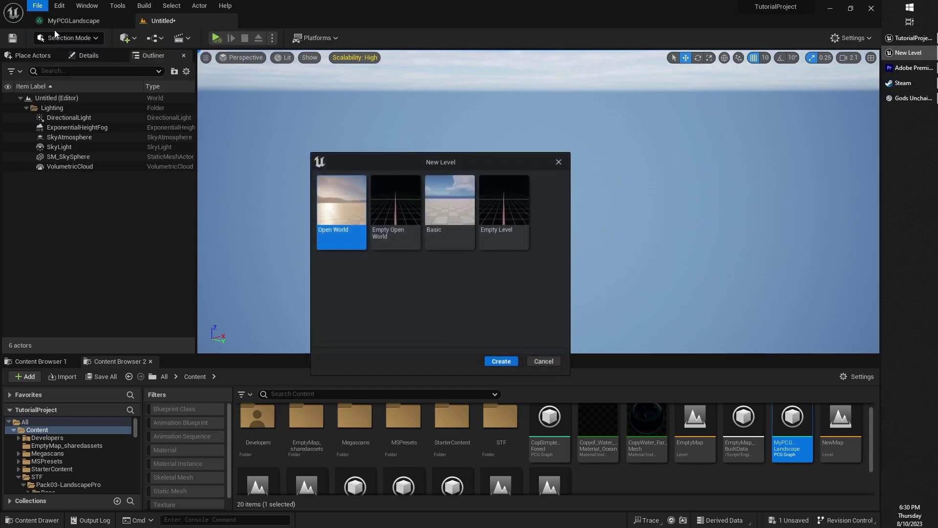
{"action": "left_click", "coordinate": [458, 215]}
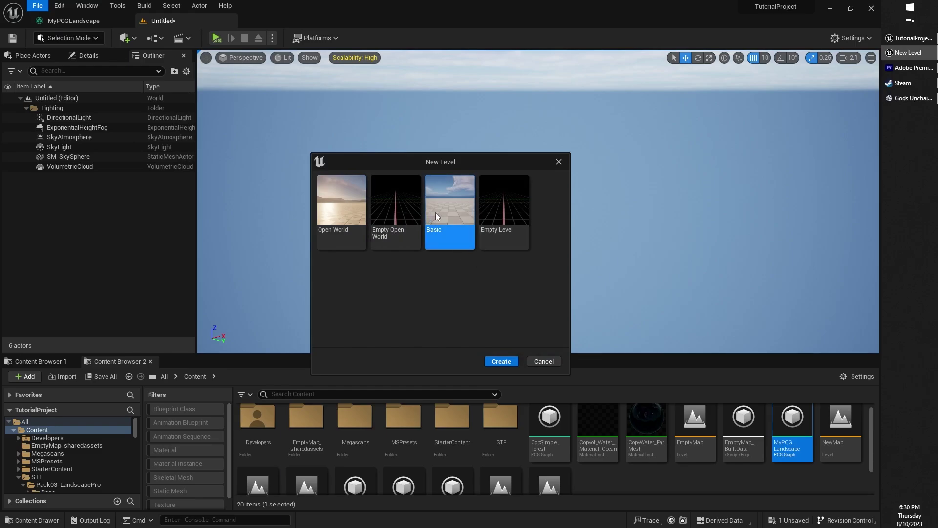
{"action": "left_click", "coordinate": [492, 361]}
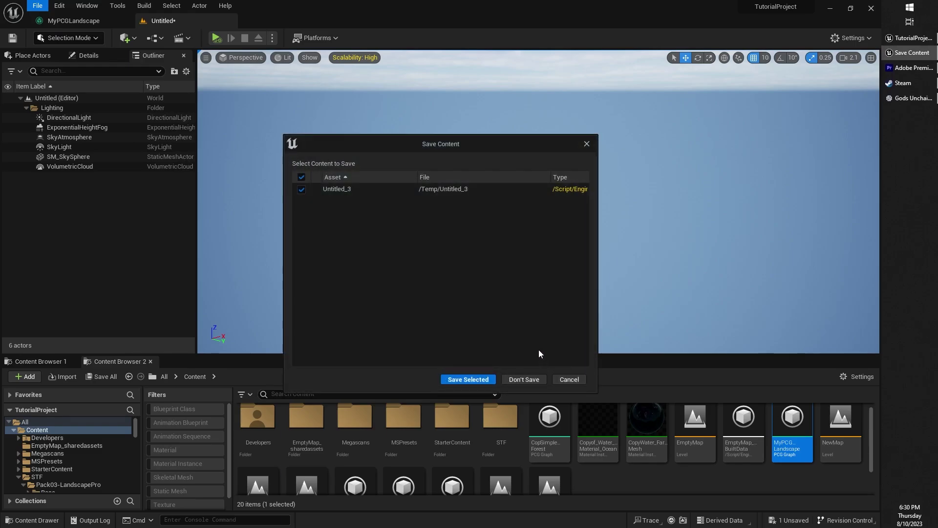
{"action": "left_click", "coordinate": [523, 379]}
{"action": "right_click_drag", "start_coordinate": [509, 272], "coordinate": [505, 233]}
Step: Delete the Floor actor and switch the editor into Landscape mode
{"action": "key", "text": "s"}
{"action": "left_click", "coordinate": [483, 227]}
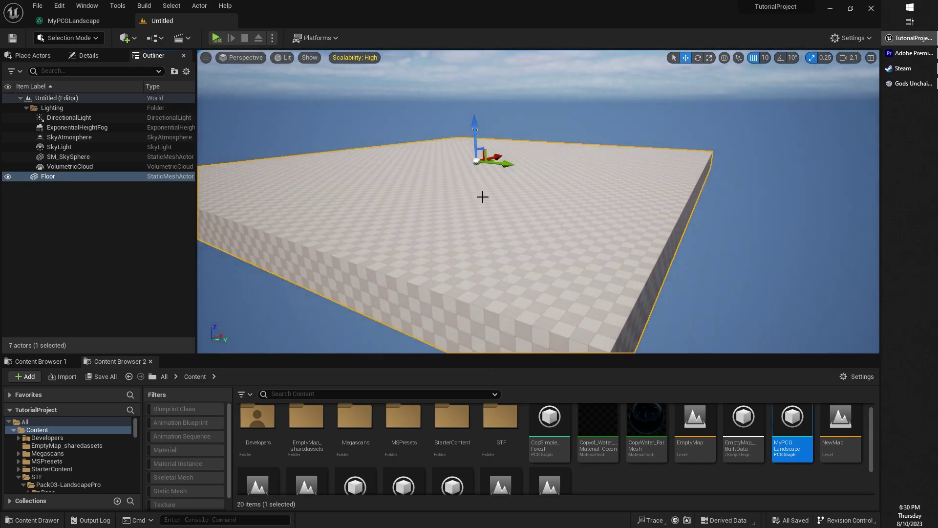
{"action": "key", "text": "Delete"}
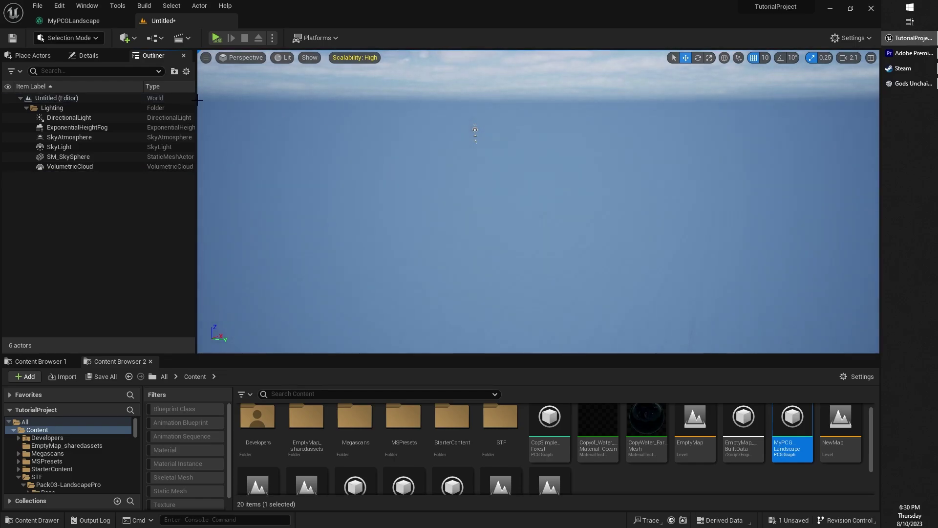
{"action": "left_click", "coordinate": [69, 38]}
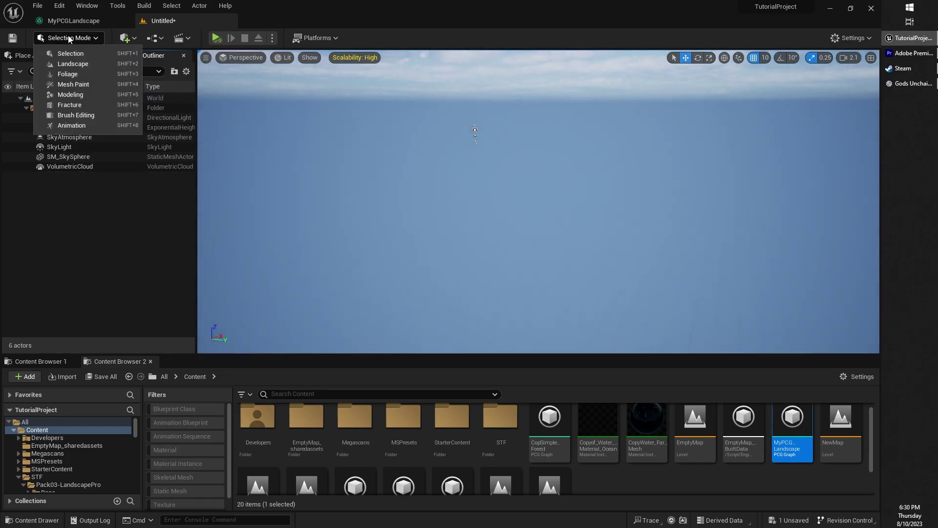
{"action": "left_click", "coordinate": [73, 64]}
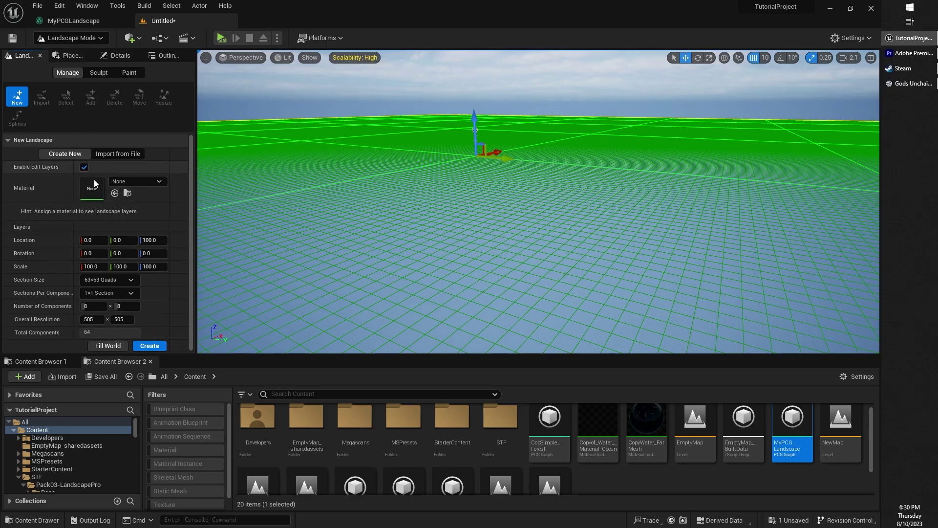
Step: Create the landscape, then add a new material named OurLandscapeMaterial in the Content Browser
{"action": "left_click", "coordinate": [150, 346]}
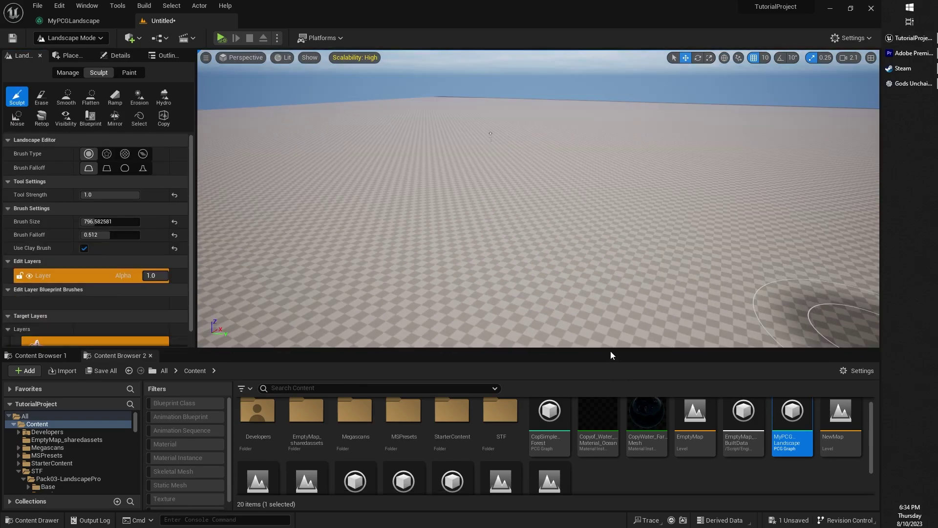
{"action": "left_click_drag", "start_coordinate": [611, 349], "coordinate": [622, 306]}
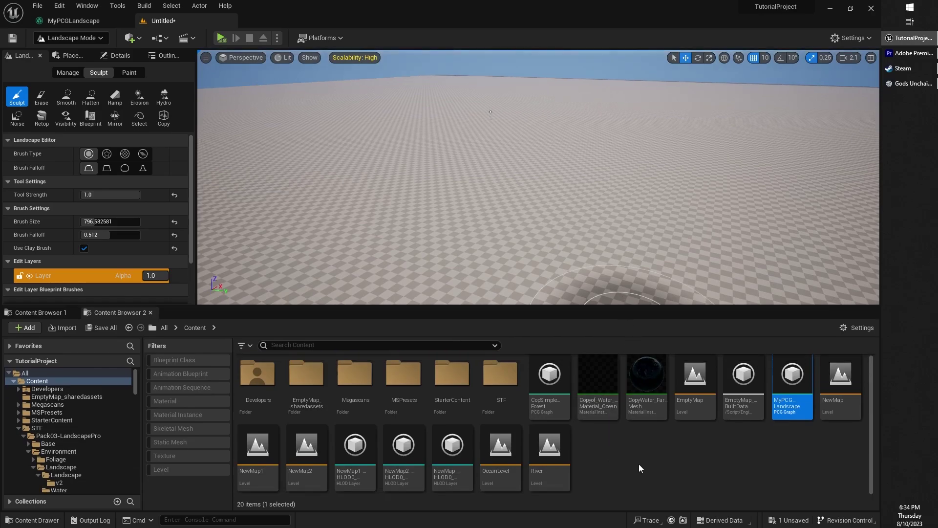
{"action": "right_click", "coordinate": [681, 464]}
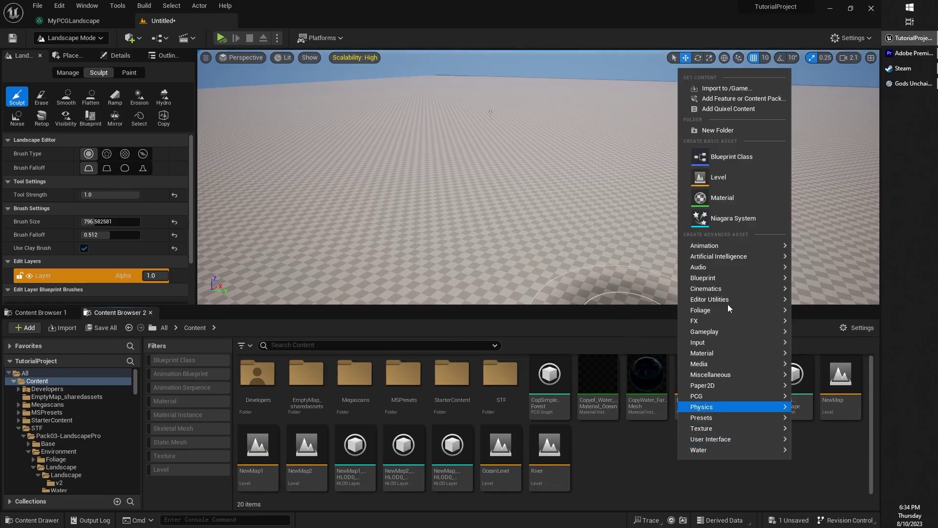
{"action": "mouse_move", "coordinate": [729, 362]}
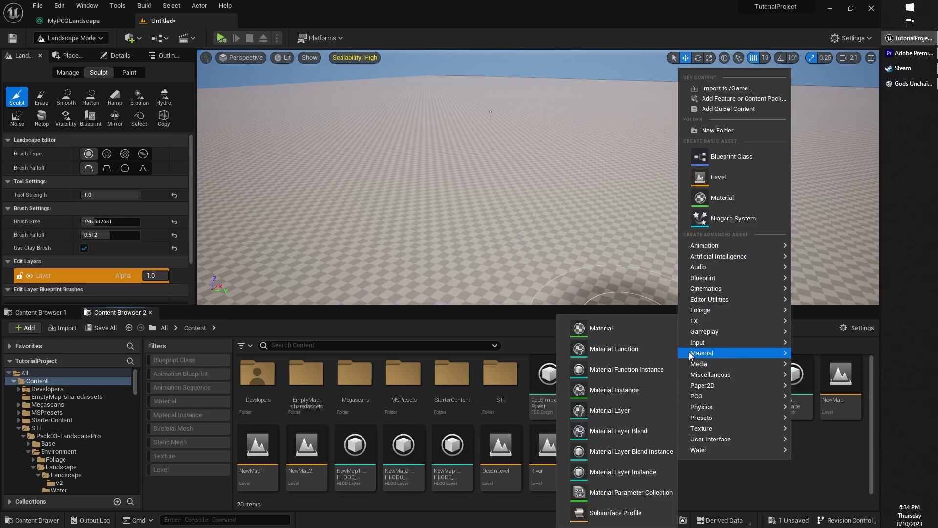
{"action": "left_click", "coordinate": [609, 332]}
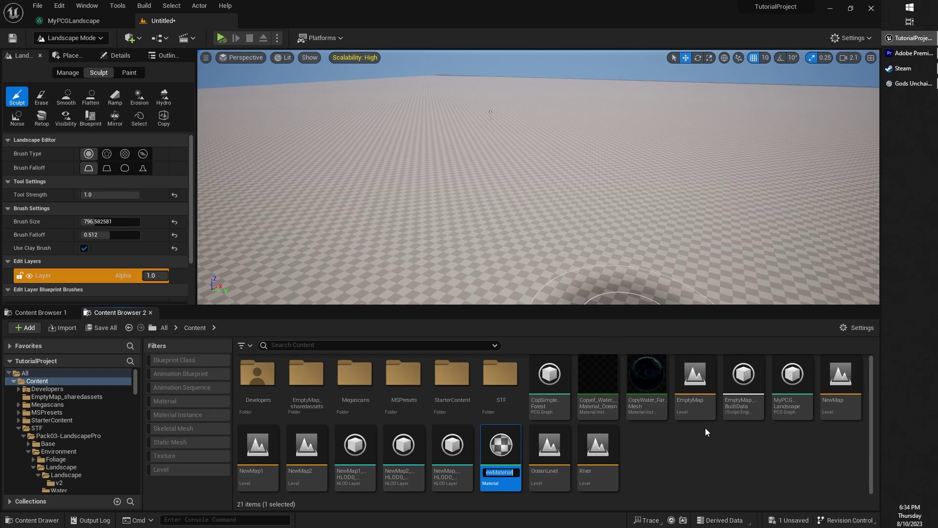
{"action": "type", "text": "OurLandscapeMaterial"}
{"action": "key", "text": "Return"}
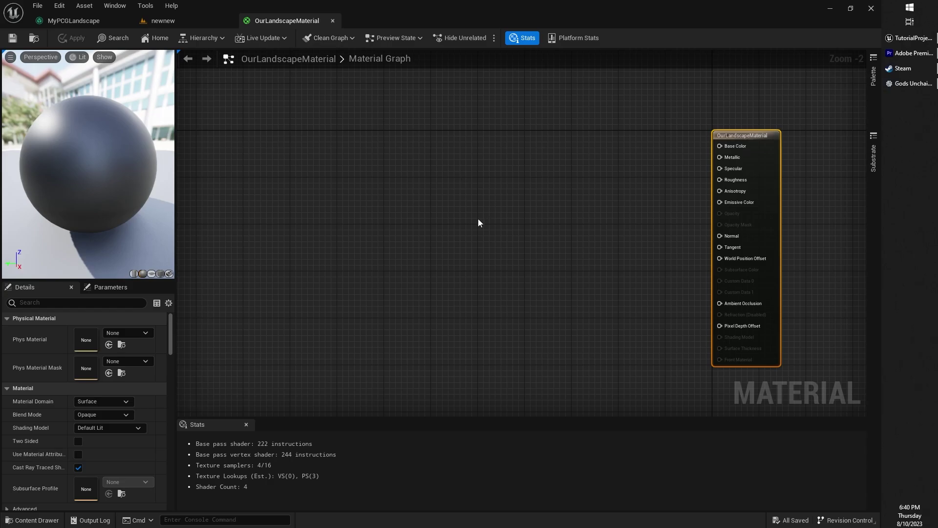
Step: Pan the OurLandscapeMaterial graph to frame its lone material output node
{"action": "right_click_drag", "start_coordinate": [524, 234], "coordinate": [496, 229]}
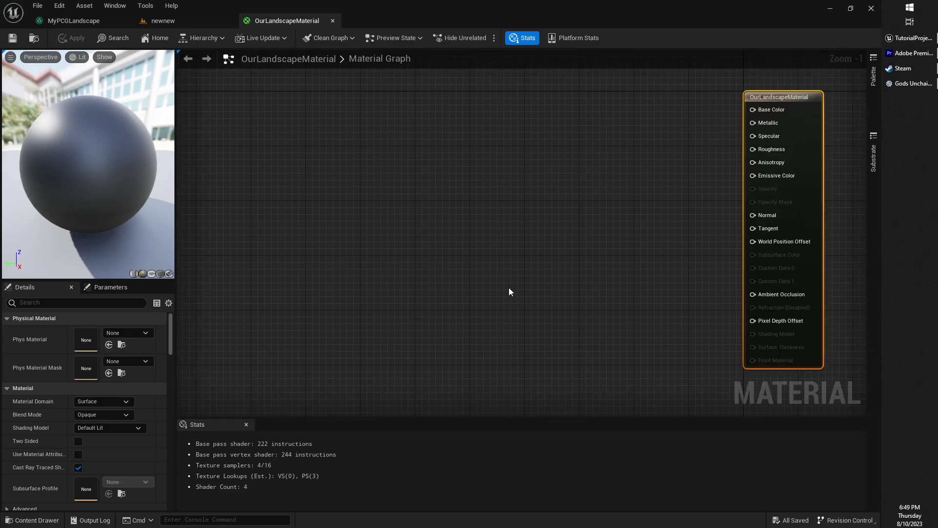
{"action": "right_click_drag", "start_coordinate": [509, 292], "coordinate": [531, 248]}
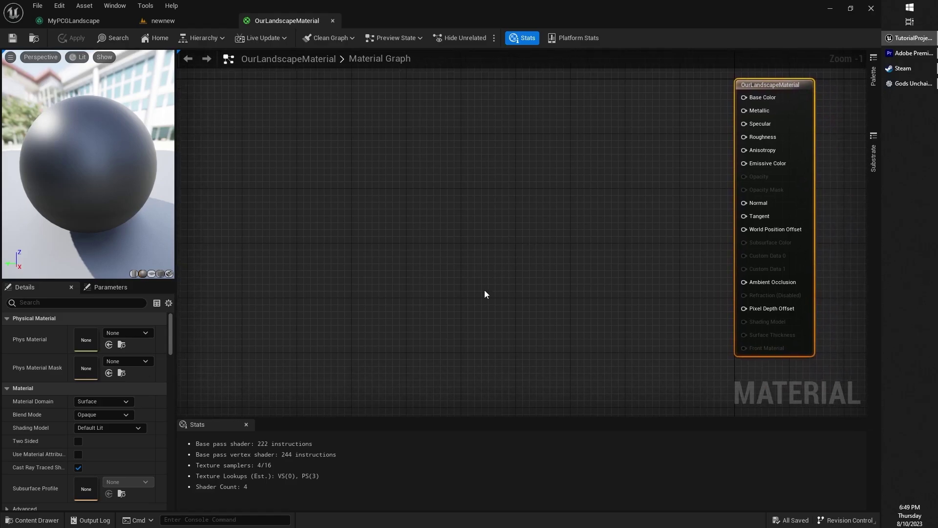
Step: Open the content drawer, clear the static-mesh filter, and browse to StarterContent > Textures
{"action": "key", "text": "ctrl+space"}
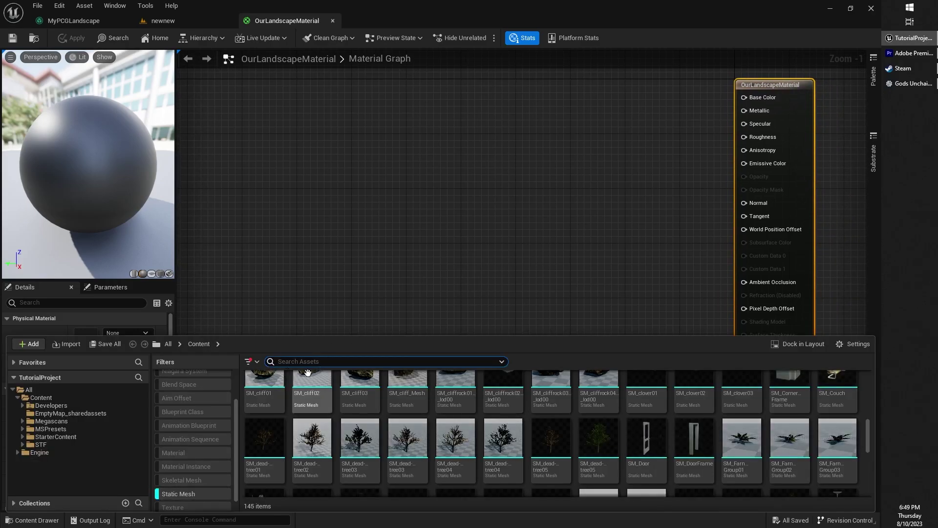
{"action": "left_click", "coordinate": [174, 493]}
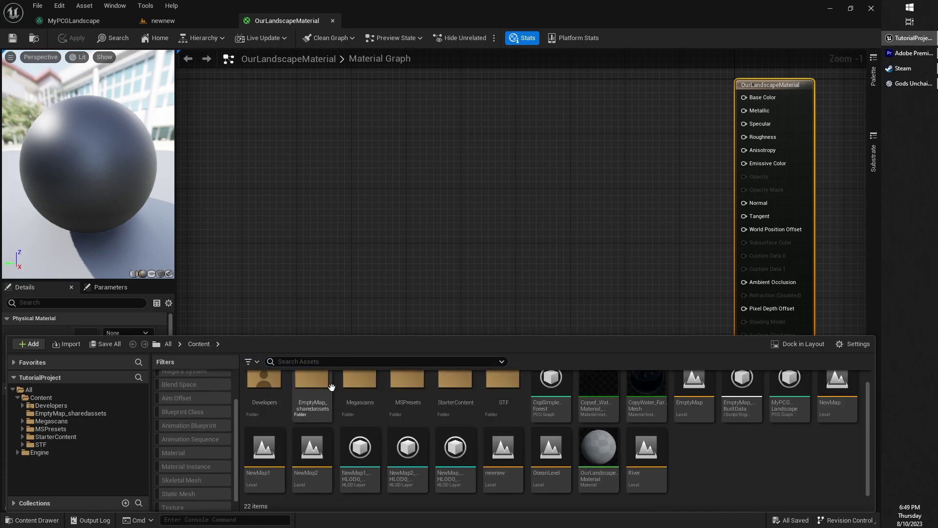
{"action": "scroll", "coordinate": [342, 401], "scroll_direction": "up", "scroll_amount": 1}
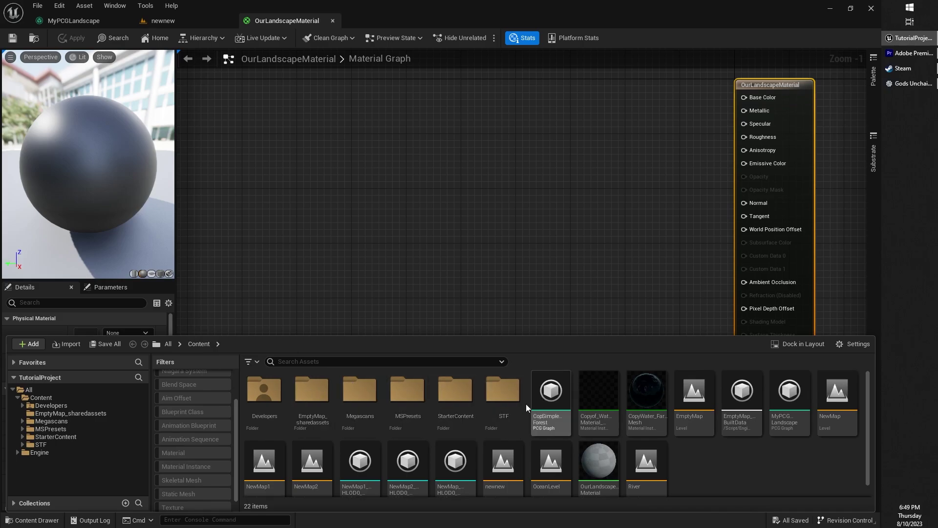
{"action": "double_click", "coordinate": [455, 391]}
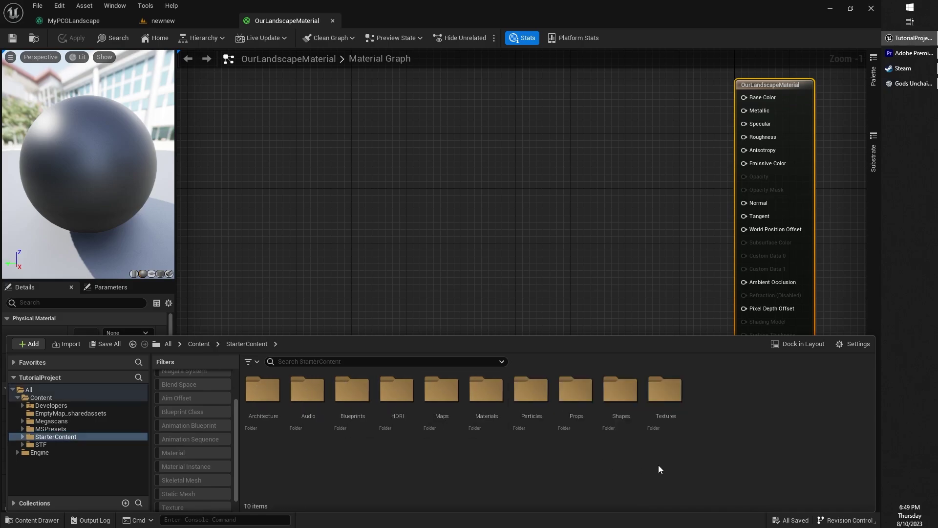
{"action": "double_click", "coordinate": [660, 392]}
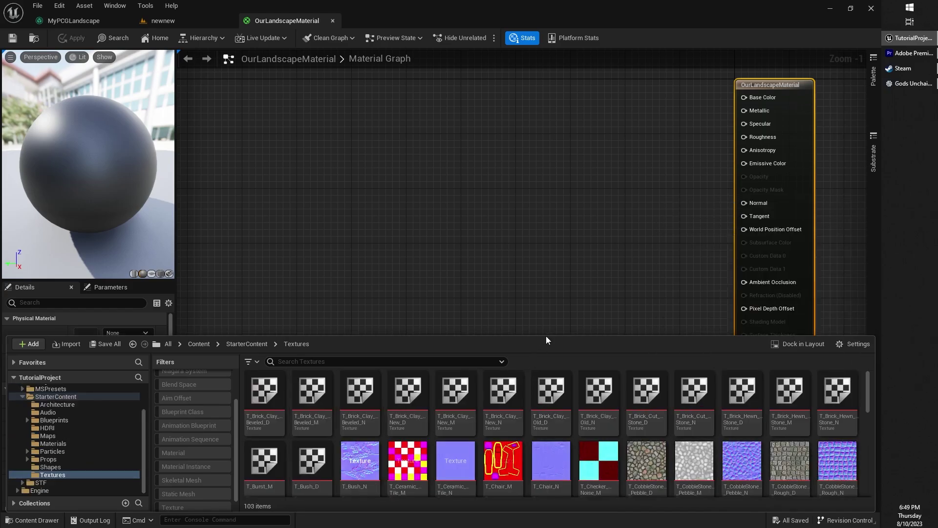
Step: Select the T_CobbleStone_Pebble D, M and N textures together
{"action": "left_click_drag", "start_coordinate": [545, 337], "coordinate": [553, 331]}
{"action": "scroll", "coordinate": [645, 415], "scroll_direction": "down", "scroll_amount": 1}
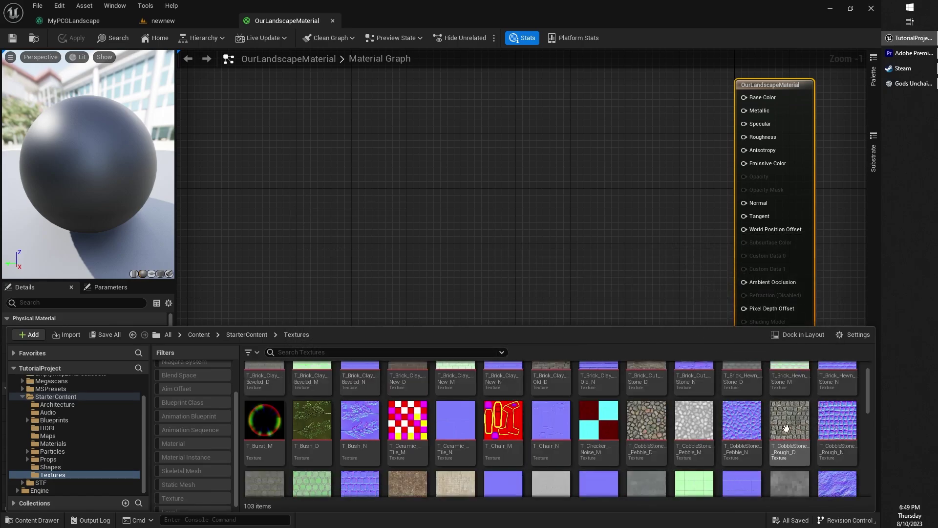
{"action": "scroll", "coordinate": [664, 420], "scroll_direction": "down", "scroll_amount": 1}
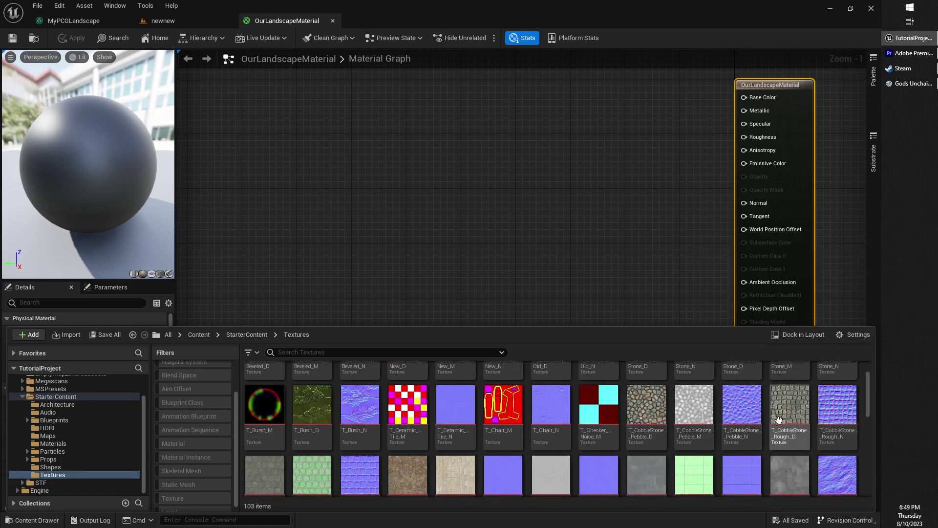
{"action": "left_click", "coordinate": [643, 410]}
{"action": "left_click", "coordinate": [733, 412], "text": "shift"}
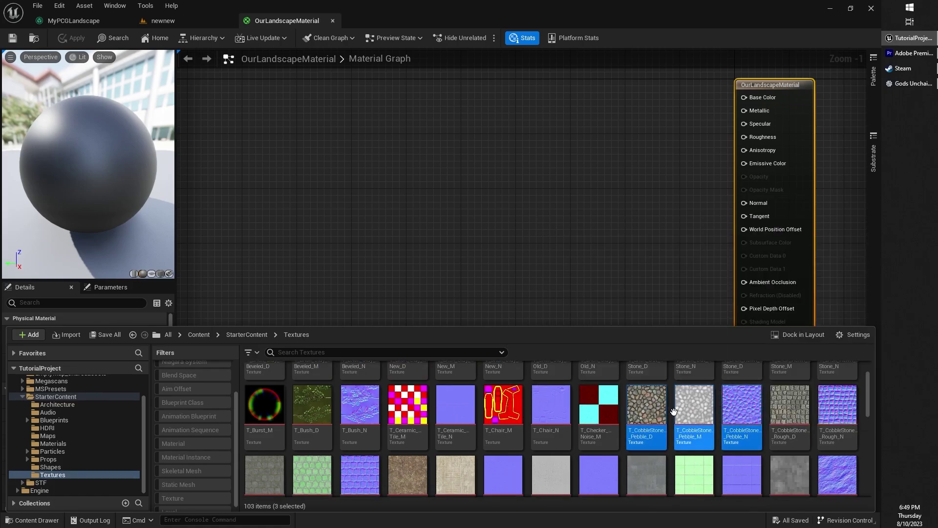
{"action": "left_click_drag", "start_coordinate": [734, 412], "coordinate": [641, 401]}
{"action": "left_click", "coordinate": [641, 403]}
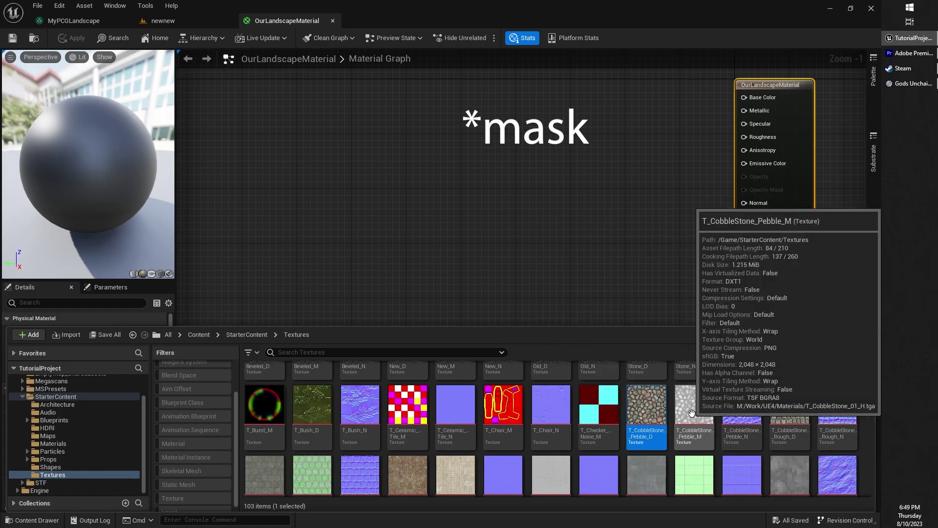
{"action": "left_click", "coordinate": [729, 413], "text": "shift"}
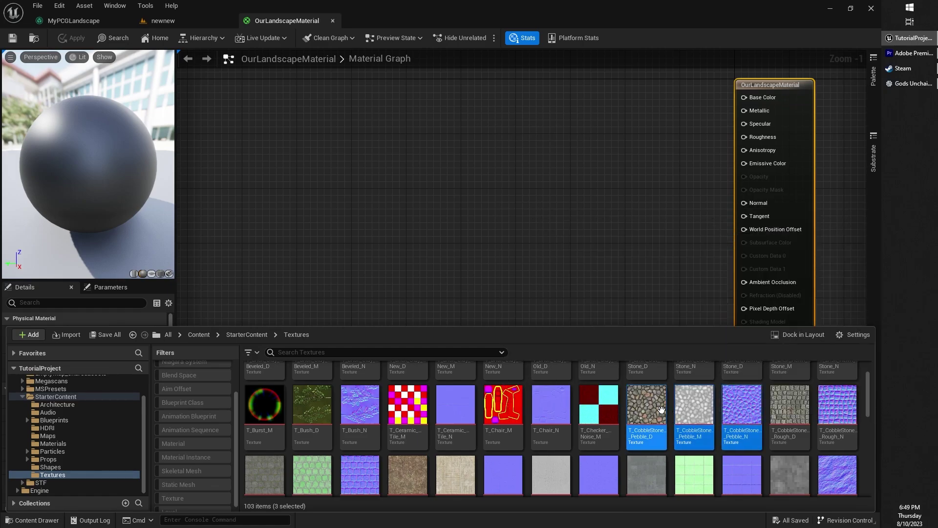
Step: Drop the three cobblestone textures into the graph, stack their nodes vertically, and select all three
{"action": "left_click_drag", "start_coordinate": [661, 409], "coordinate": [459, 130]}
{"action": "left_click_drag", "start_coordinate": [515, 186], "coordinate": [531, 174]}
{"action": "left_click_drag", "start_coordinate": [468, 140], "coordinate": [497, 86]}
{"action": "right_click_drag", "start_coordinate": [534, 165], "coordinate": [524, 176]}
{"action": "mouse_move", "coordinate": [488, 180]}
{"action": "left_mouse_down"}
{"action": "mouse_move", "coordinate": [484, 193]}
{"action": "mouse_move", "coordinate": [498, 162]}
{"action": "mouse_move", "coordinate": [481, 169]}
{"action": "left_mouse_up"}
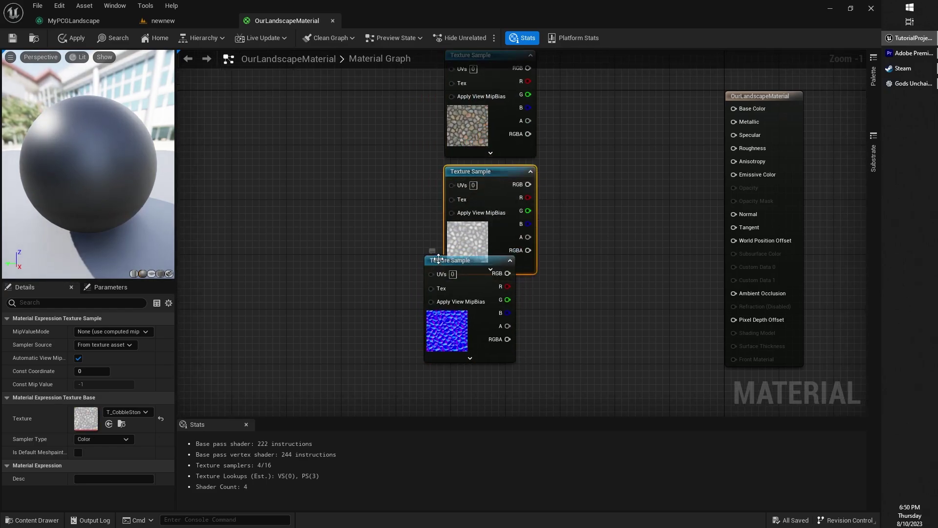
{"action": "left_click_drag", "start_coordinate": [438, 260], "coordinate": [472, 280]}
{"action": "left_click_drag", "start_coordinate": [472, 280], "coordinate": [464, 288]}
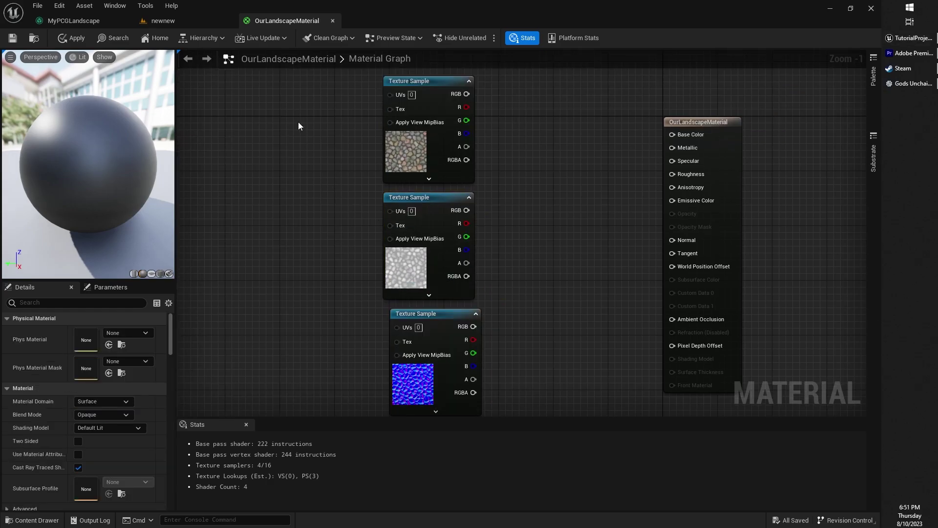
{"action": "left_click_drag", "start_coordinate": [299, 124], "coordinate": [478, 362]}
{"action": "right_click_drag", "start_coordinate": [328, 271], "coordinate": [349, 257]}
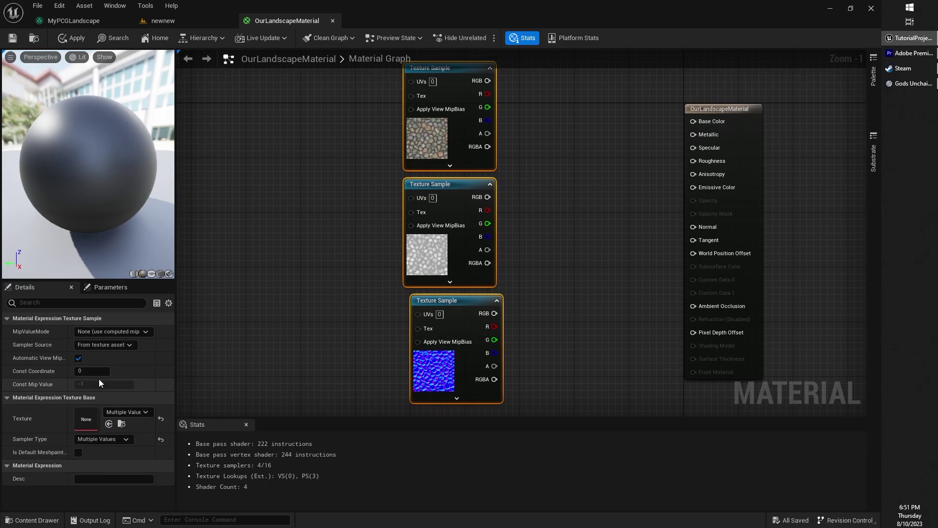
Step: Set the selected texture nodes' Sampler Source to Shared: Wrap
{"action": "left_click", "coordinate": [94, 345]}
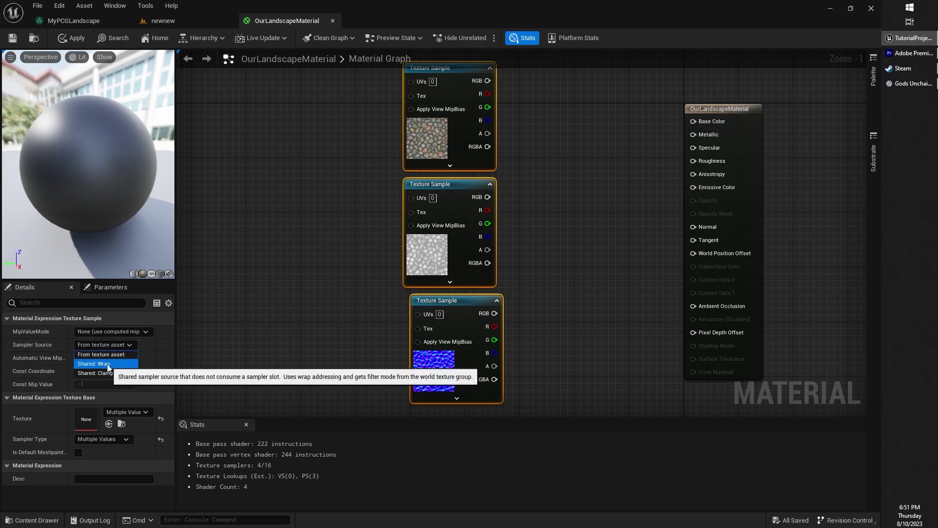
{"action": "left_click", "coordinate": [107, 365]}
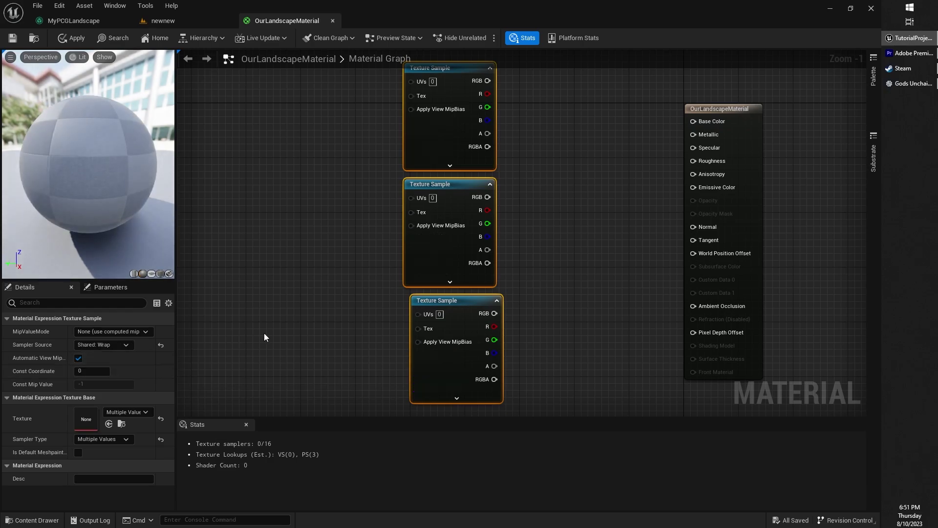
{"action": "left_click", "coordinate": [536, 152]}
Step: Add a MakeMaterialAttributes node to the graph via a 'make materia' search
{"action": "right_click_drag", "start_coordinate": [536, 152], "coordinate": [473, 160]}
{"action": "right_click", "coordinate": [483, 162]}
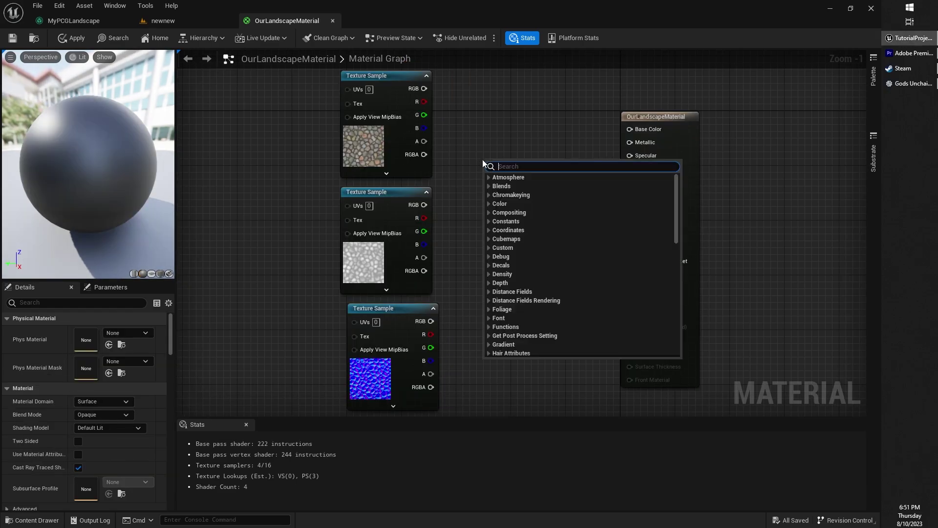
{"action": "type", "text": "make m"}
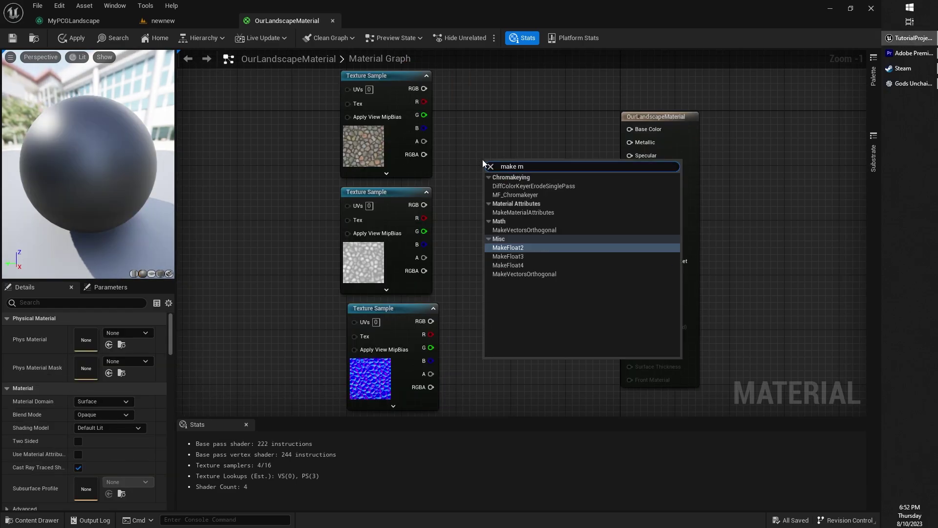
{"action": "type", "text": "ateria"}
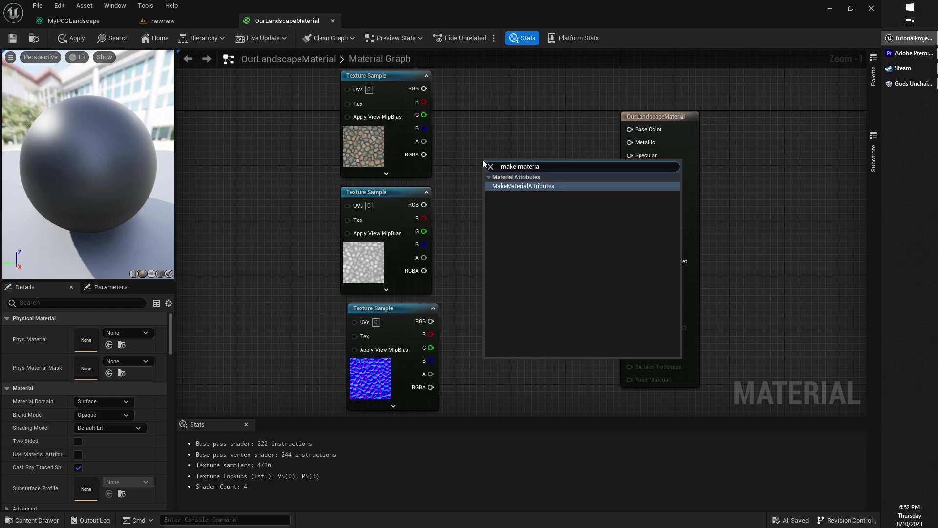
{"action": "left_click", "coordinate": [536, 186]}
Step: Wire cobblestone colour to BaseColor, mask channels to Roughness and AmbientOcclusion, and normal map to Normal
{"action": "left_click_drag", "start_coordinate": [532, 162], "coordinate": [543, 130]}
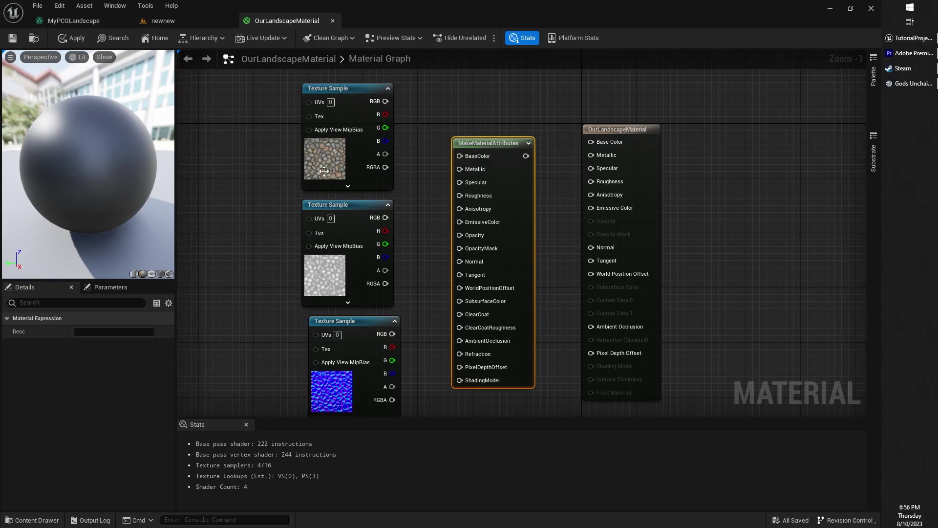
{"action": "left_click_drag", "start_coordinate": [385, 101], "coordinate": [461, 158]}
{"action": "right_click_drag", "start_coordinate": [369, 231], "coordinate": [383, 180]}
{"action": "left_click", "coordinate": [383, 180]}
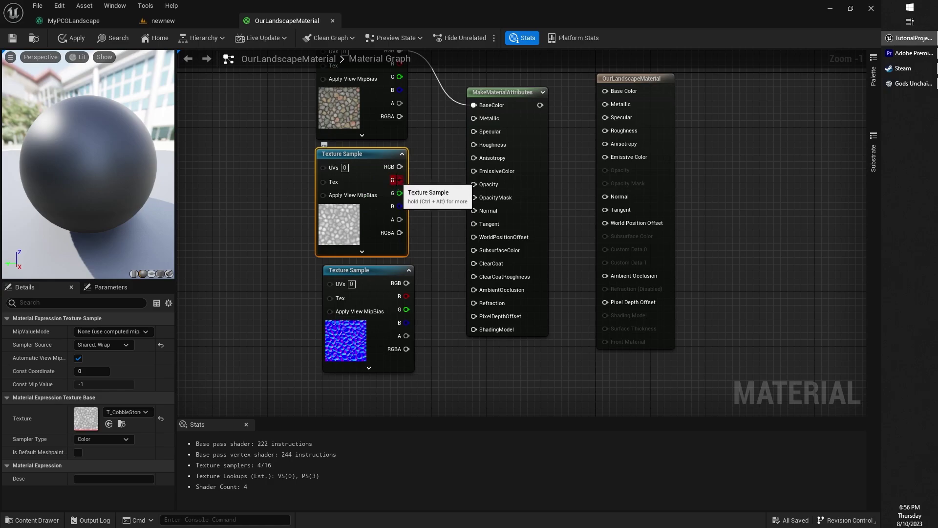
{"action": "left_click_drag", "start_coordinate": [396, 180], "coordinate": [477, 147]}
{"action": "left_click_drag", "start_coordinate": [476, 148], "coordinate": [476, 148]}
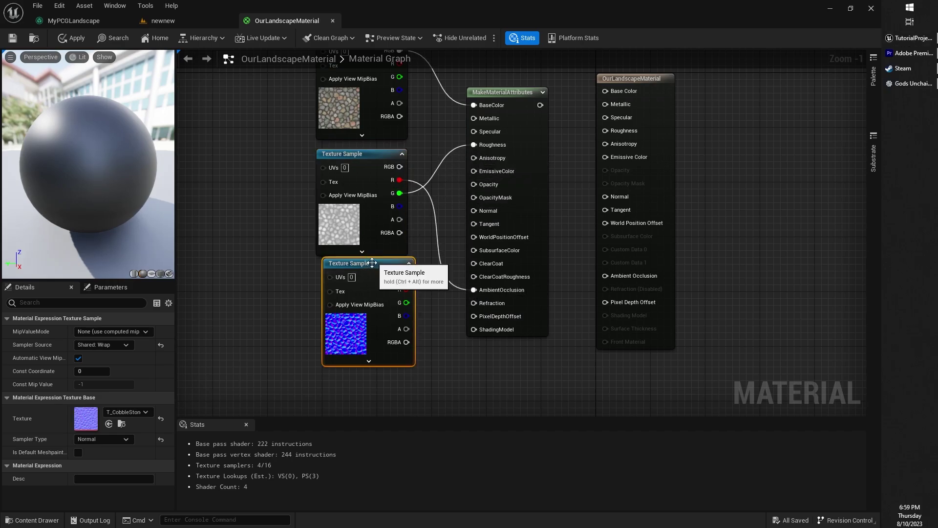
{"action": "left_click_drag", "start_coordinate": [366, 262], "coordinate": [368, 275]}
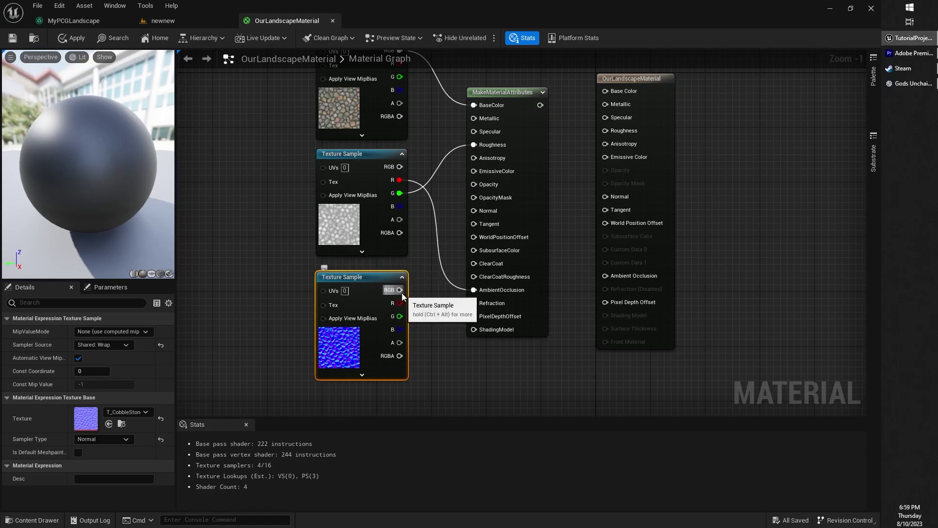
{"action": "left_click_drag", "start_coordinate": [400, 290], "coordinate": [473, 210]}
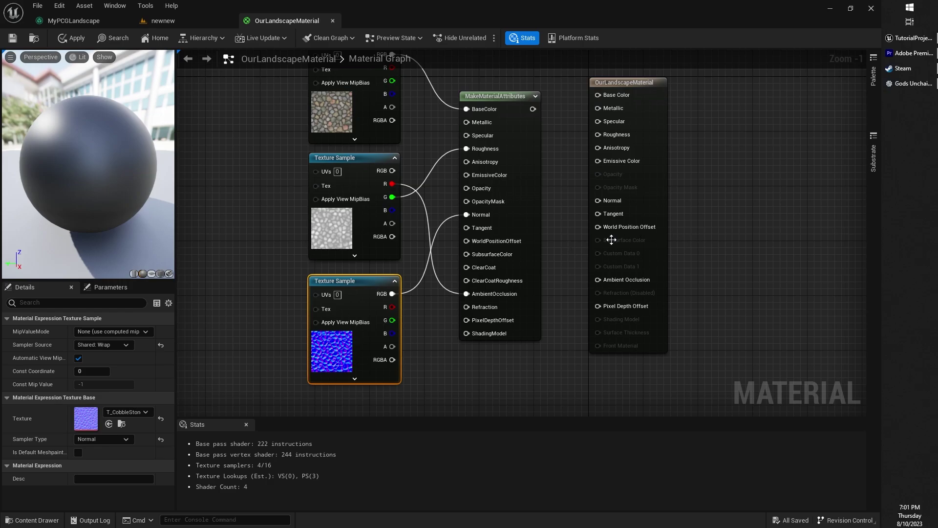
Step: Add a TextureCoordinate node in empty graph space below the existing nodes
{"action": "right_click_drag", "start_coordinate": [768, 281], "coordinate": [767, 197]}
{"action": "right_click", "coordinate": [493, 307]}
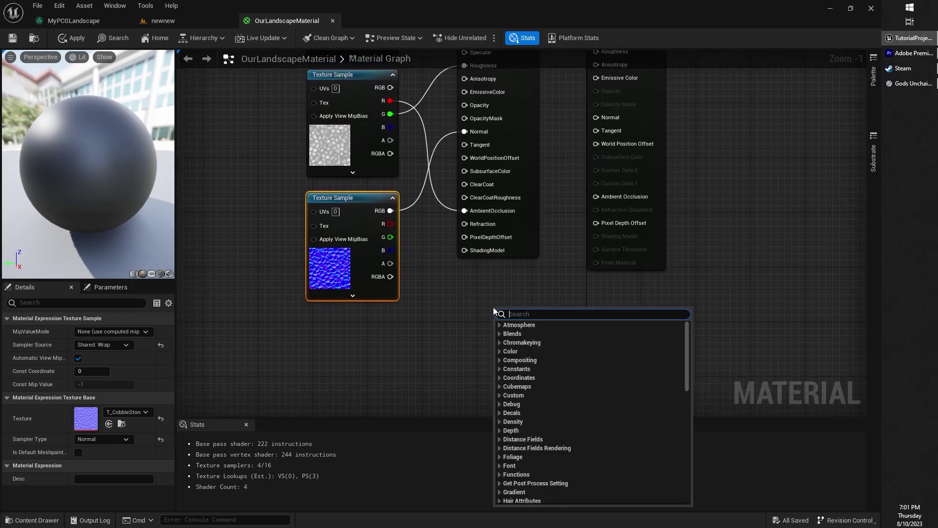
{"action": "type", "text": "textureco"}
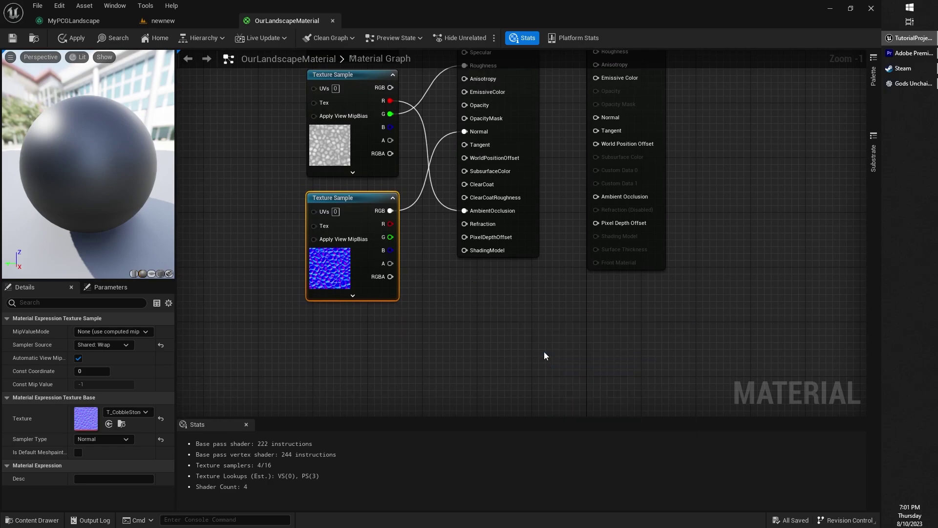
{"action": "left_click", "coordinate": [543, 351]}
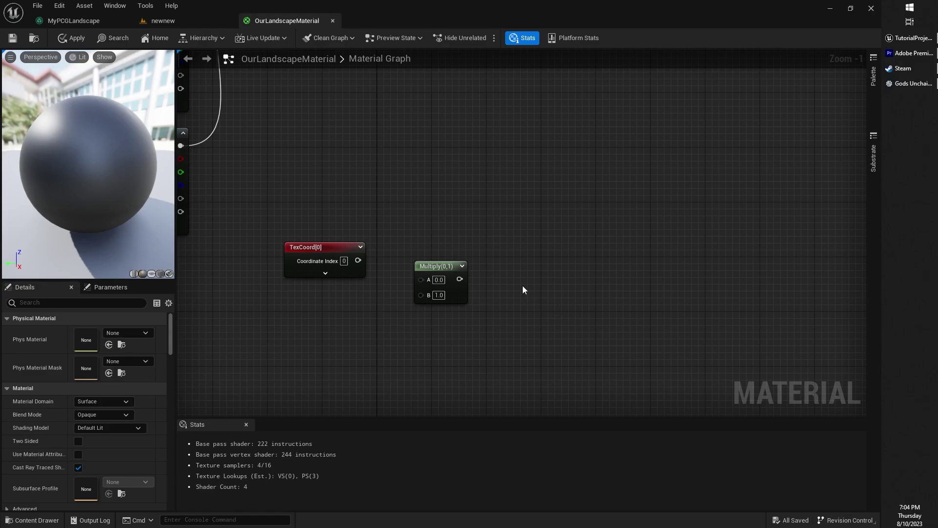
Step: Add a Constant, convert it to a scalar parameter named Tile, and return the preview to Lit
{"action": "right_click", "coordinate": [522, 286]}
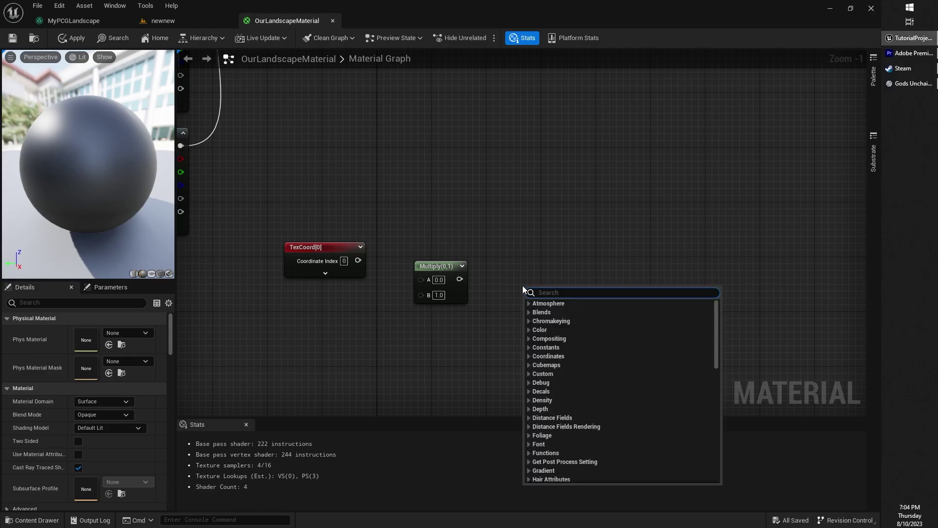
{"action": "type", "text": "constant"}
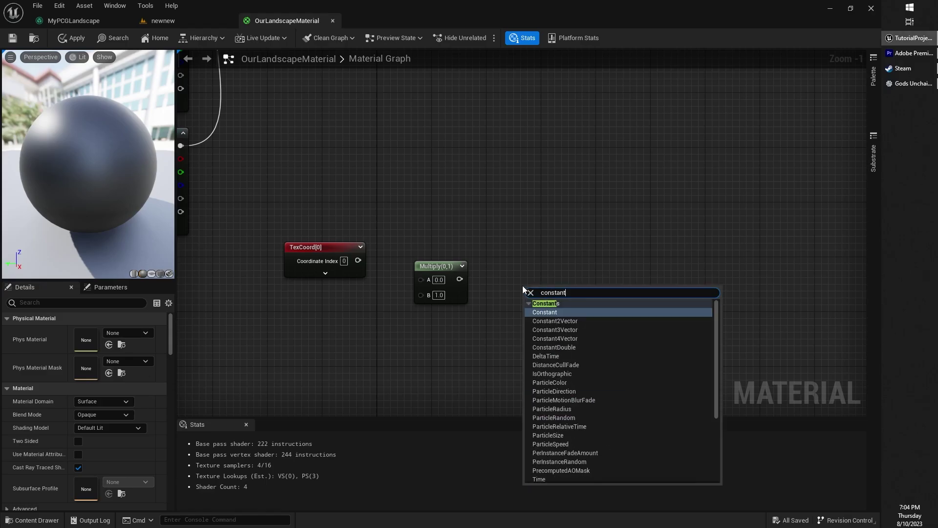
{"action": "key", "text": "Return"}
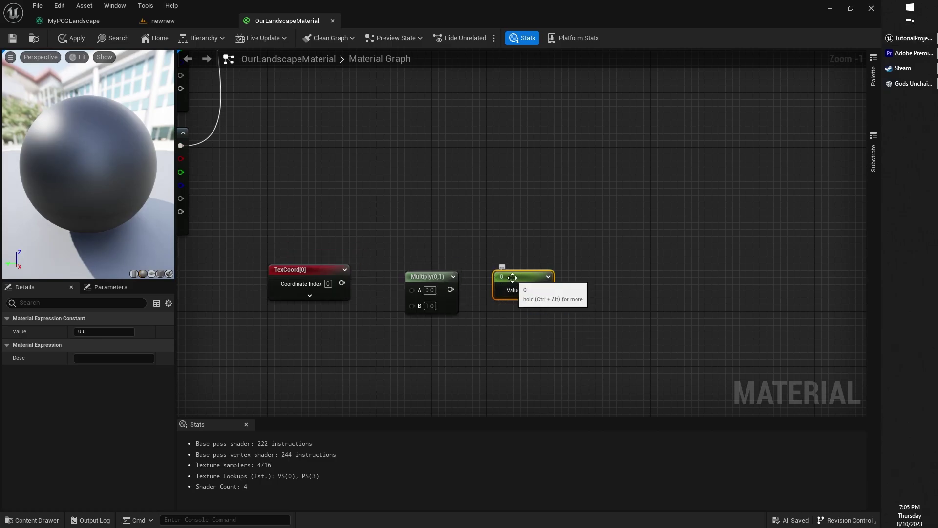
{"action": "right_click", "coordinate": [512, 278]}
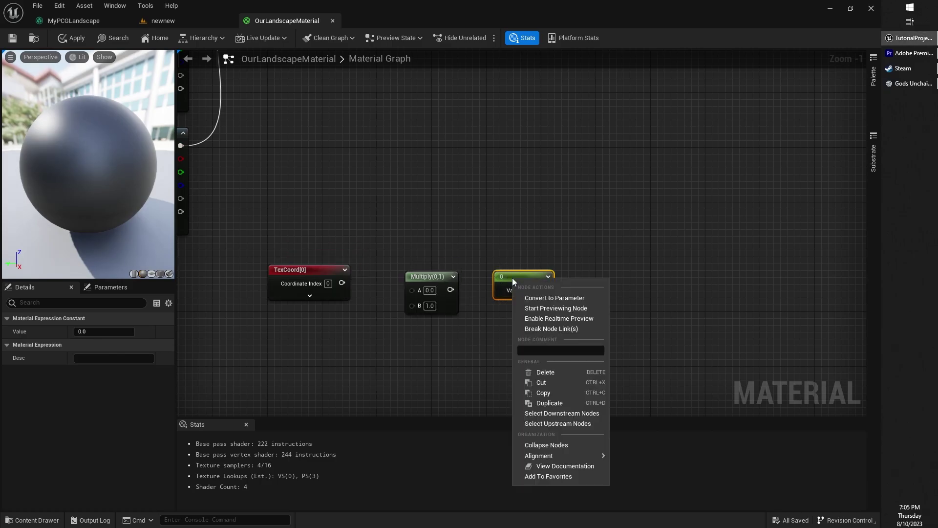
{"action": "left_click", "coordinate": [535, 298]}
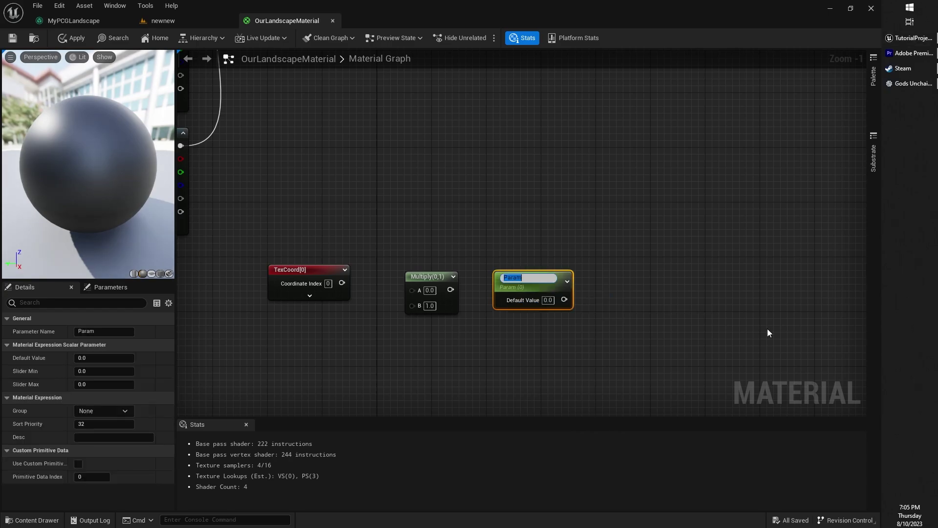
{"action": "left_click", "coordinate": [526, 277]}
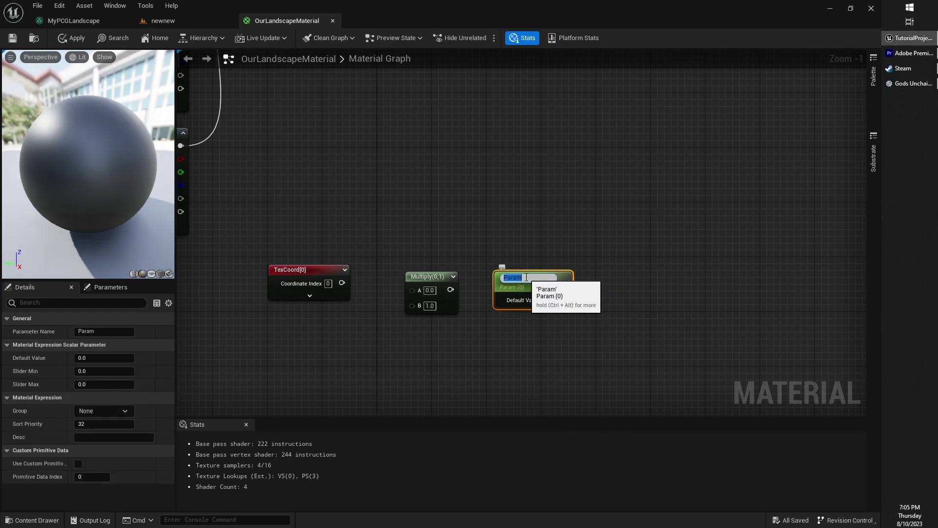
{"action": "key", "text": "Return"}
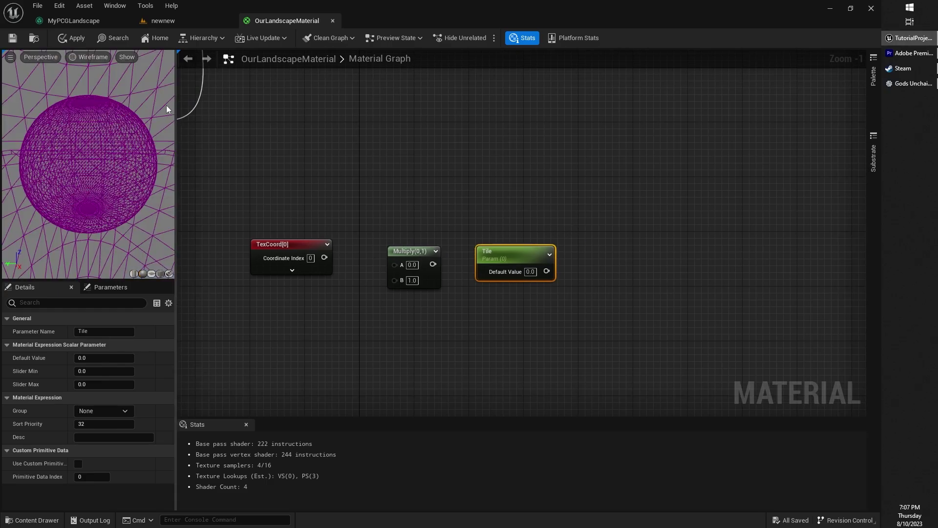
{"action": "left_click", "coordinate": [88, 56]}
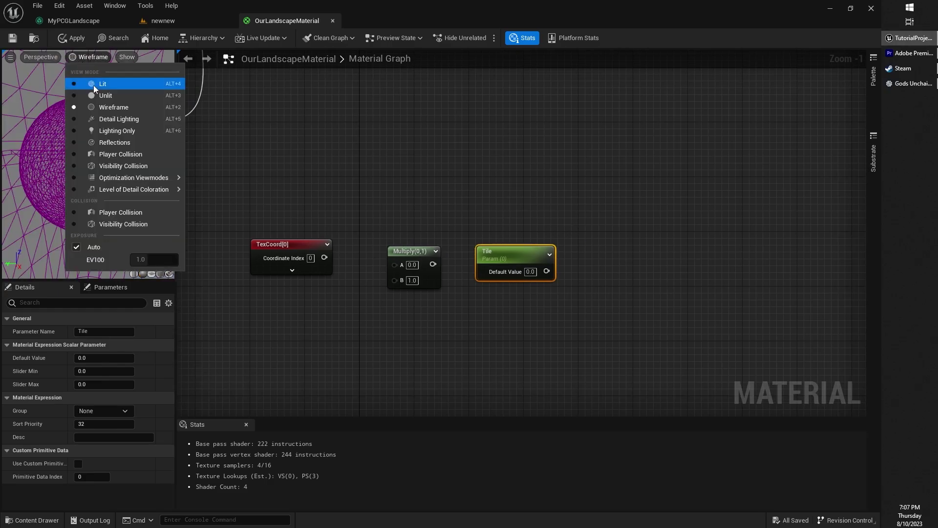
{"action": "left_click", "coordinate": [88, 79]}
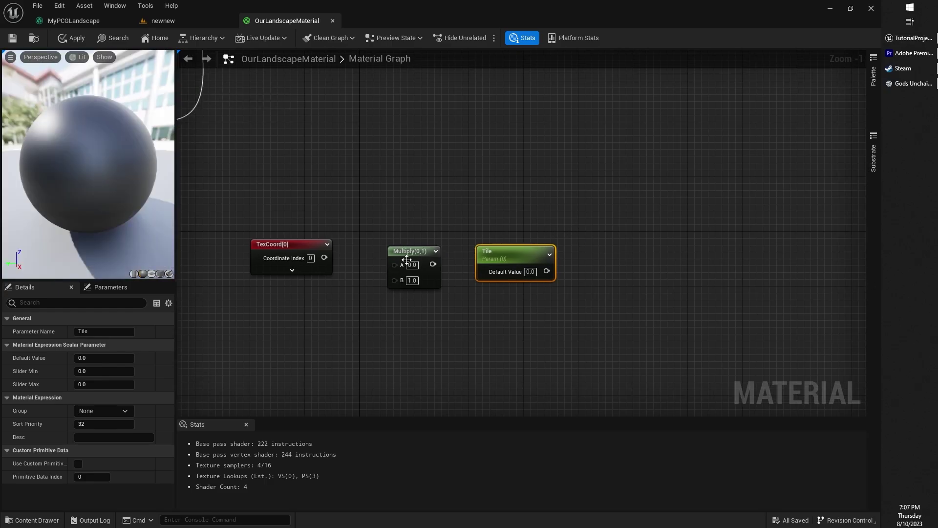
Step: Connect TexCoord's output to the Multiply node's A input, with Tile placed beside it
{"action": "left_click_drag", "start_coordinate": [407, 258], "coordinate": [352, 327]}
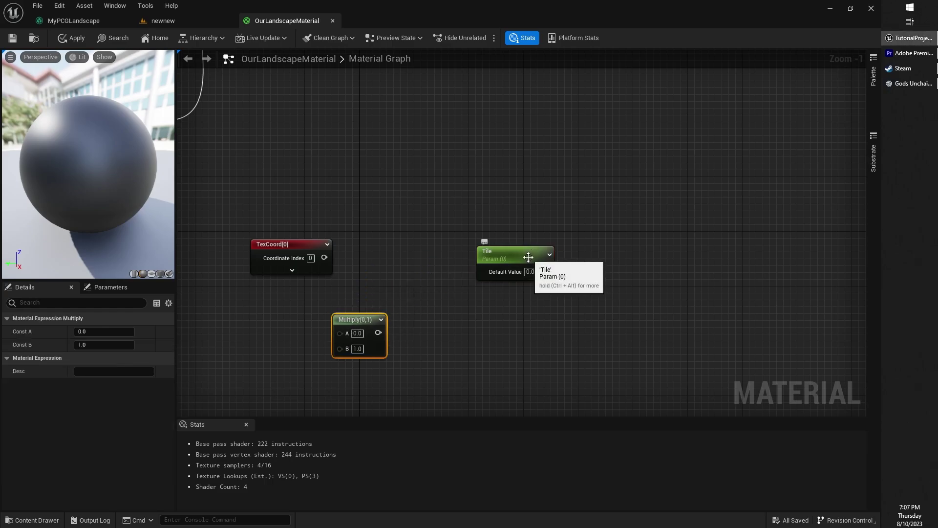
{"action": "left_click_drag", "start_coordinate": [509, 261], "coordinate": [269, 329]}
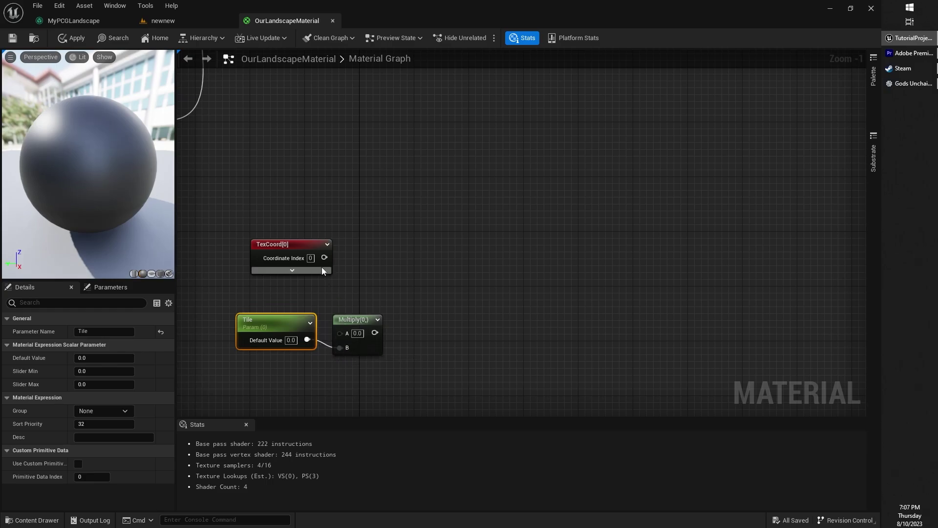
{"action": "left_click_drag", "start_coordinate": [323, 257], "coordinate": [339, 334]}
{"action": "left_click_drag", "start_coordinate": [361, 320], "coordinate": [402, 272]}
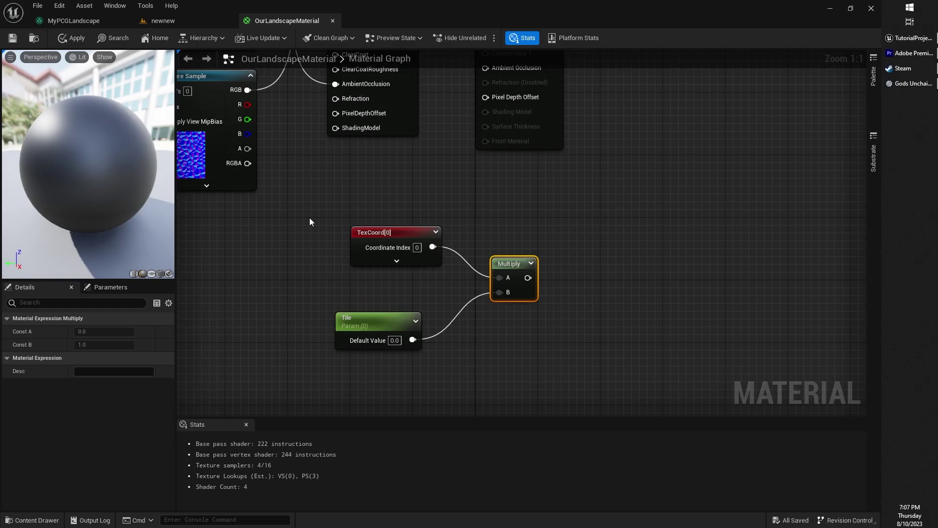
Step: Move the TexCoord, Tile and Multiply nodes beside the Texture Samples
{"action": "left_click_drag", "start_coordinate": [285, 198], "coordinate": [518, 343]}
{"action": "scroll", "coordinate": [503, 294], "scroll_direction": "down", "scroll_amount": 2}
{"action": "right_click_drag", "start_coordinate": [495, 244], "coordinate": [612, 268]}
{"action": "left_click_drag", "start_coordinate": [477, 260], "coordinate": [636, 339]}
{"action": "scroll", "coordinate": [585, 233], "scroll_direction": "down", "scroll_amount": 1}
{"action": "right_click_drag", "start_coordinate": [585, 232], "coordinate": [637, 279]}
{"action": "left_click_drag", "start_coordinate": [606, 325], "coordinate": [314, 84]}
{"action": "right_click_drag", "start_coordinate": [367, 187], "coordinate": [425, 303]}
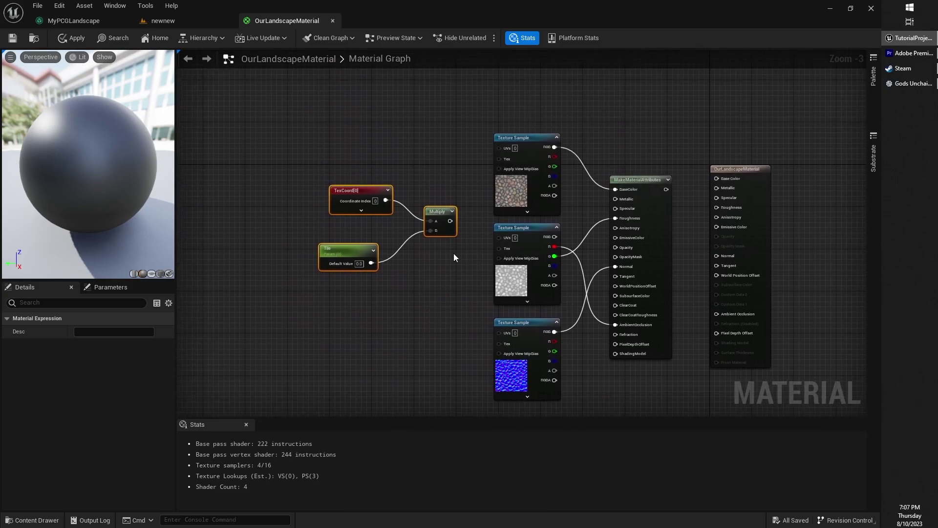
{"action": "scroll", "coordinate": [453, 257], "scroll_direction": "up", "scroll_amount": 2}
Step: Wire the Multiply output into the UVs of all three cobblestone Texture Samples
{"action": "left_click_drag", "start_coordinate": [449, 211], "coordinate": [512, 117]}
{"action": "left_click_drag", "start_coordinate": [447, 211], "coordinate": [508, 236]}
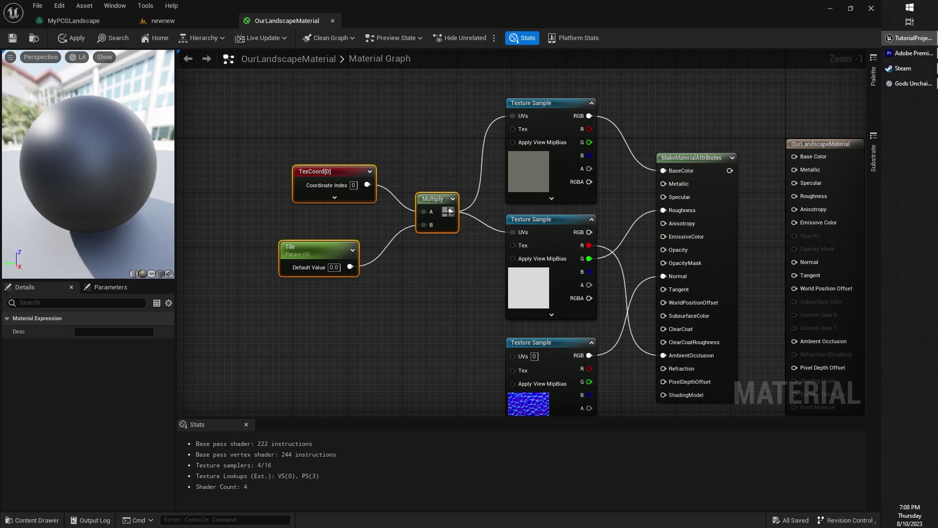
{"action": "left_click_drag", "start_coordinate": [448, 212], "coordinate": [511, 355]}
{"action": "right_click_drag", "start_coordinate": [476, 361], "coordinate": [437, 318]}
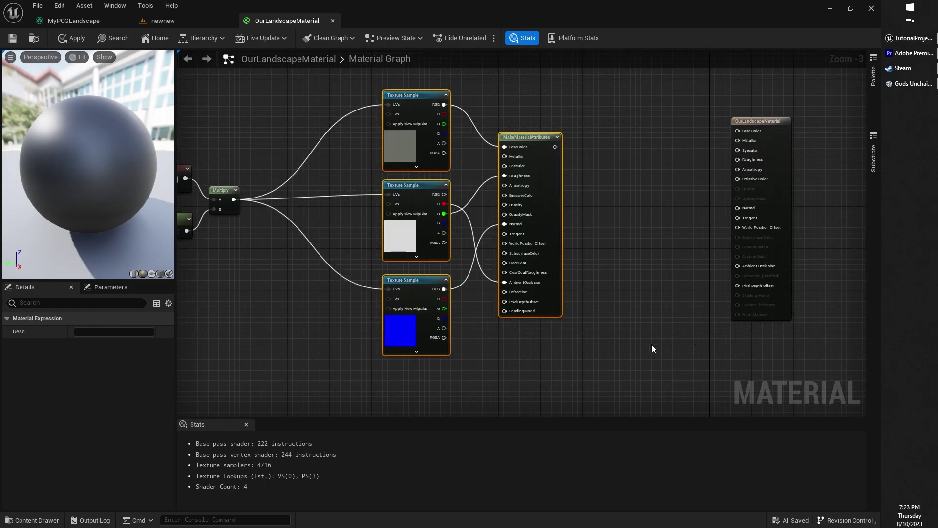
Step: Select and copy the three Texture Samples and the MakeMaterialAttributes node
{"action": "mouse_move", "coordinate": [578, 356]}
{"action": "left_mouse_down"}
{"action": "mouse_move", "coordinate": [441, 259]}
{"action": "mouse_move", "coordinate": [388, 84]}
{"action": "mouse_move", "coordinate": [572, 351]}
{"action": "left_mouse_up"}
{"action": "right_click_drag", "start_coordinate": [321, 134], "coordinate": [453, 140]}
{"action": "right_click_drag", "start_coordinate": [458, 207], "coordinate": [356, 213]}
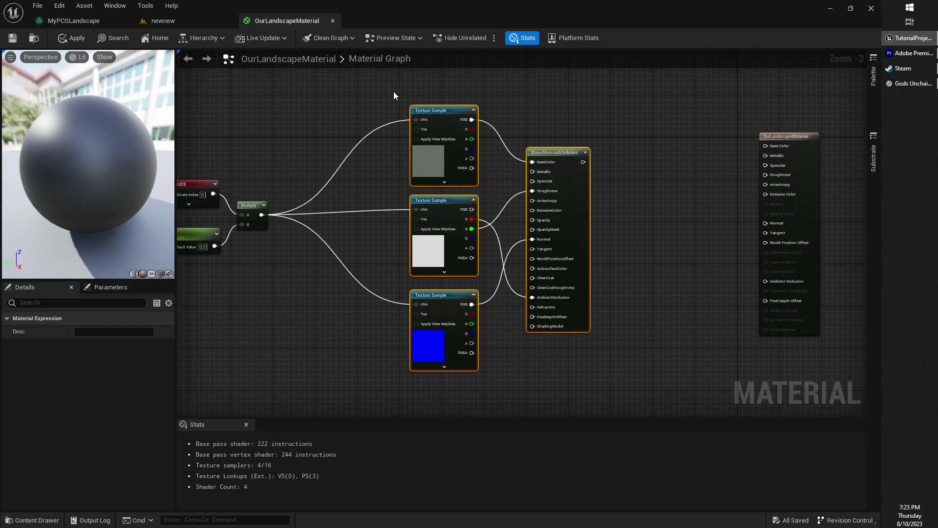
{"action": "left_click_drag", "start_coordinate": [394, 92], "coordinate": [598, 381]}
{"action": "scroll", "coordinate": [611, 242], "scroll_direction": "up", "scroll_amount": 1}
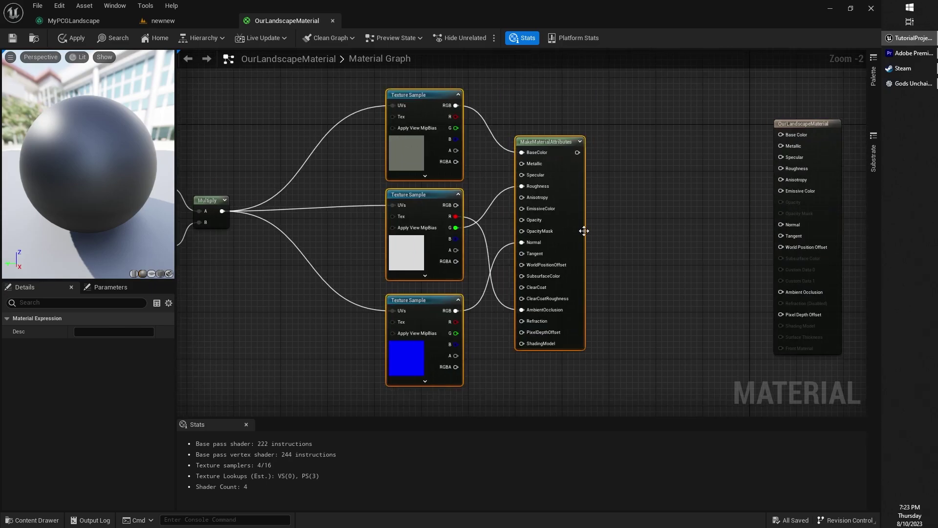
{"action": "key", "text": "ctrl+c"}
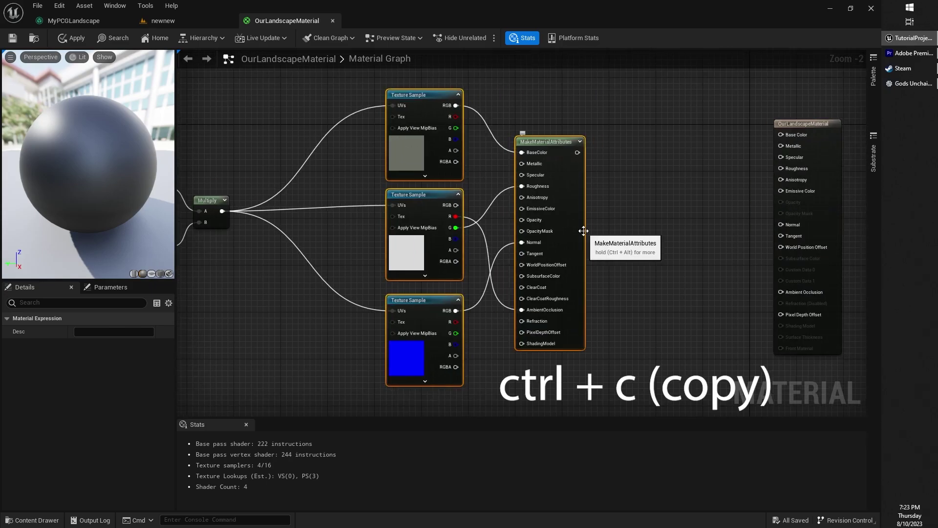
{"action": "right_click", "coordinate": [554, 143]}
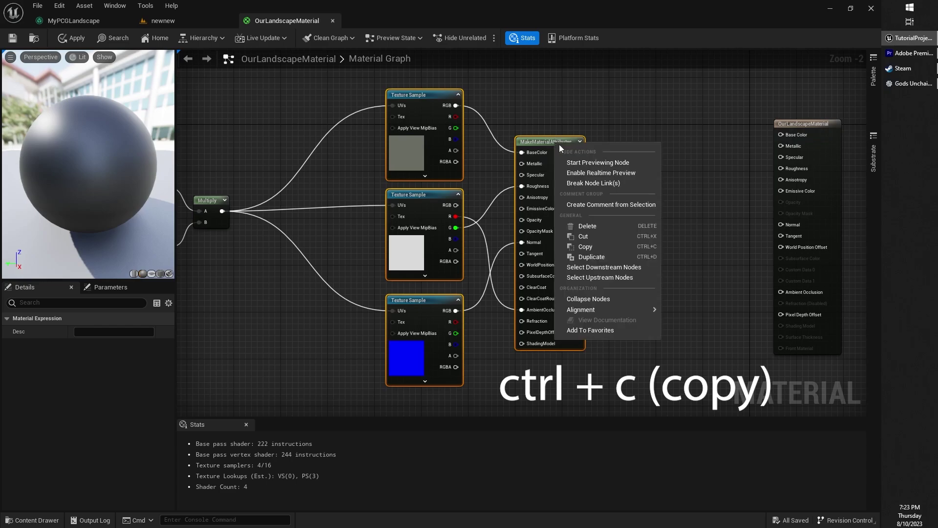
{"action": "left_click", "coordinate": [598, 247]}
Step: Paste two copies of the texture node set into empty graph space below
{"action": "scroll", "coordinate": [628, 258], "scroll_direction": "down", "scroll_amount": 2}
{"action": "scroll", "coordinate": [631, 262], "scroll_direction": "down", "scroll_amount": 1}
{"action": "right_click_drag", "start_coordinate": [642, 315], "coordinate": [619, 196]}
{"action": "right_click_drag", "start_coordinate": [587, 278], "coordinate": [574, 223]}
{"action": "right_click_drag", "start_coordinate": [562, 252], "coordinate": [524, 217]}
{"action": "left_click", "coordinate": [436, 209]}
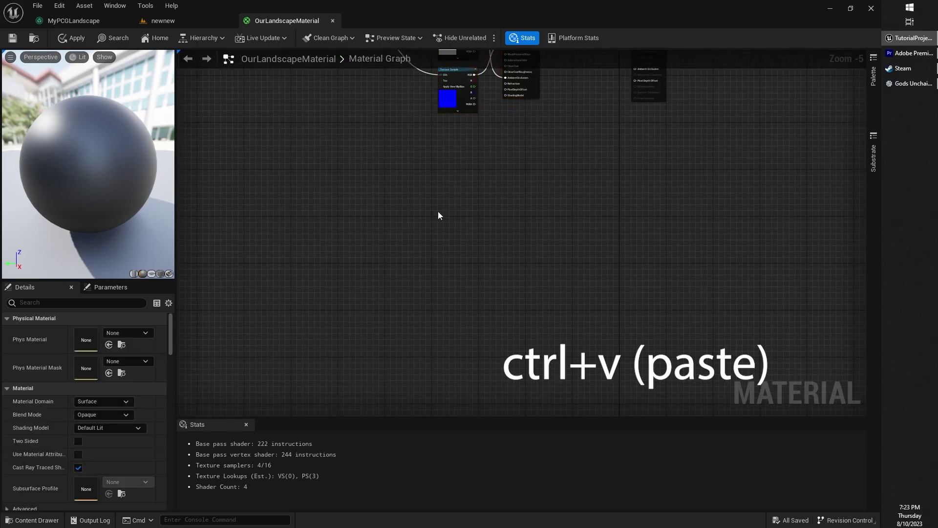
{"action": "key", "text": "ctrl+v"}
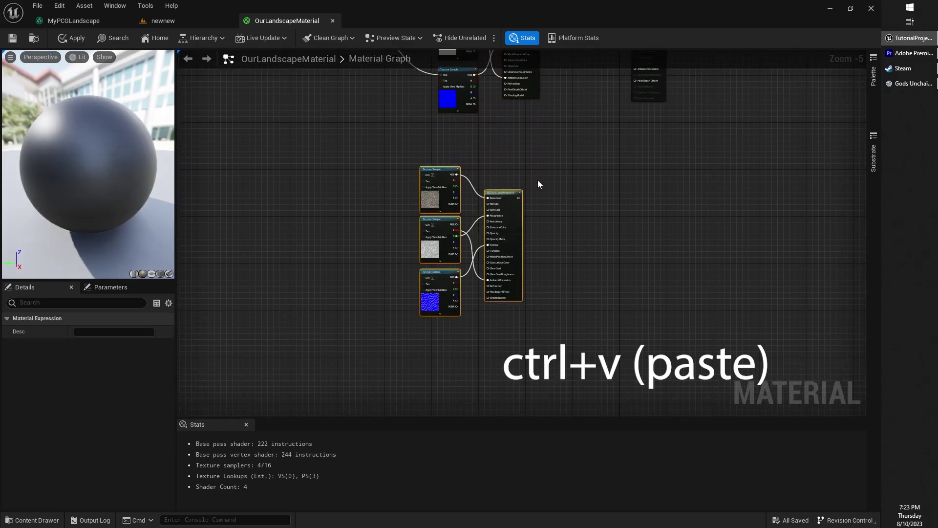
{"action": "right_click_drag", "start_coordinate": [523, 157], "coordinate": [497, 172]}
{"action": "left_click_drag", "start_coordinate": [483, 208], "coordinate": [503, 207]}
{"action": "right_click_drag", "start_coordinate": [566, 256], "coordinate": [542, 220]}
{"action": "key", "text": "ctrl+v"}
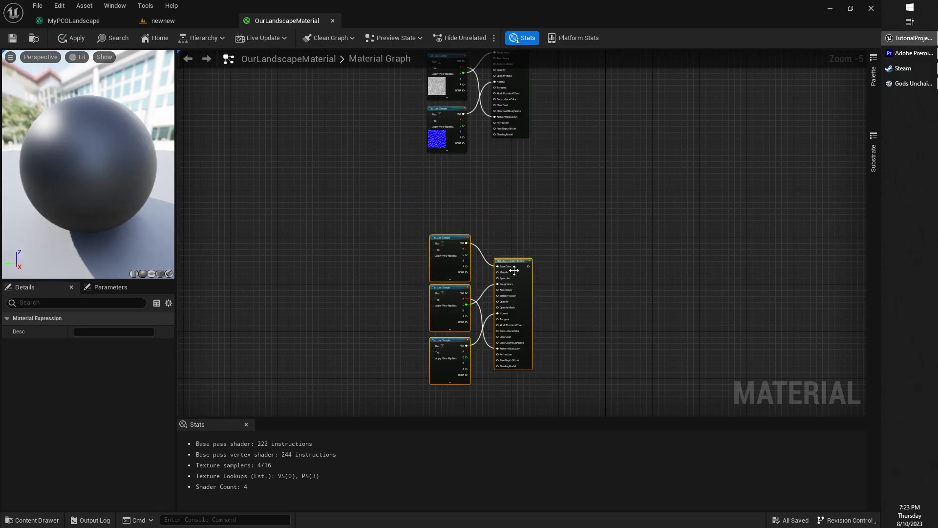
Step: Set the top copied Texture Sample's texture to T_Brick_Clay_Beveled_D
{"action": "right_click_drag", "start_coordinate": [499, 186], "coordinate": [483, 297]}
{"action": "right_click_drag", "start_coordinate": [560, 214], "coordinate": [575, 245]}
{"action": "scroll", "coordinate": [586, 238], "scroll_direction": "up", "scroll_amount": 3}
{"action": "right_click_drag", "start_coordinate": [521, 218], "coordinate": [657, 256]}
{"action": "mouse_move", "coordinate": [319, 205]}
{"action": "right_mouse_down"}
{"action": "mouse_move", "coordinate": [326, 211]}
{"action": "mouse_move", "coordinate": [314, 206]}
{"action": "right_mouse_up"}
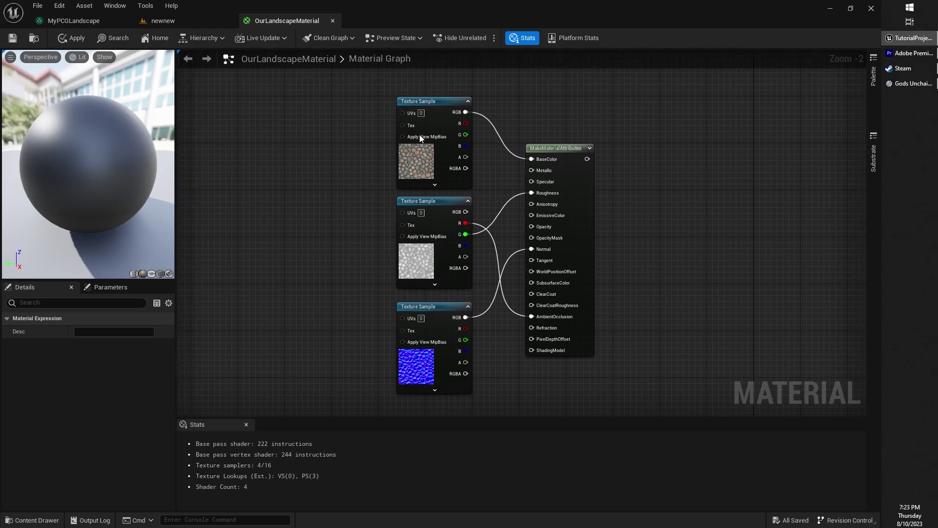
{"action": "left_click", "coordinate": [434, 107]}
{"action": "right_click_drag", "start_coordinate": [336, 157], "coordinate": [356, 166]}
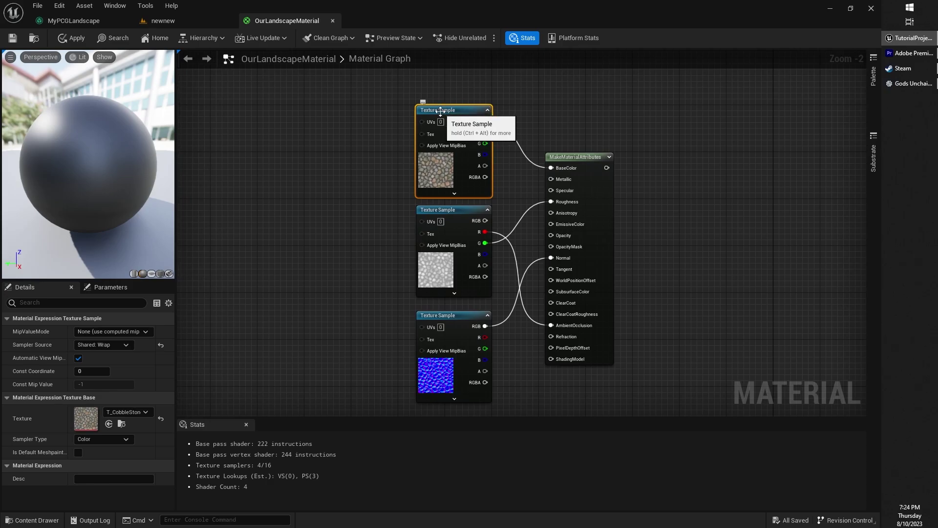
{"action": "right_click_drag", "start_coordinate": [364, 164], "coordinate": [373, 170]}
{"action": "key", "text": "ctrl+space"}
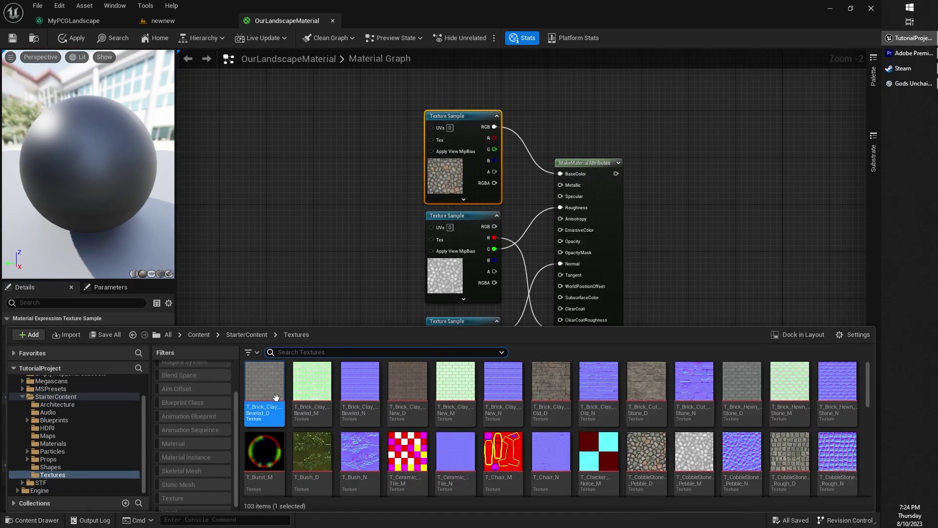
{"action": "scroll", "coordinate": [531, 418], "scroll_direction": "down", "scroll_amount": 1}
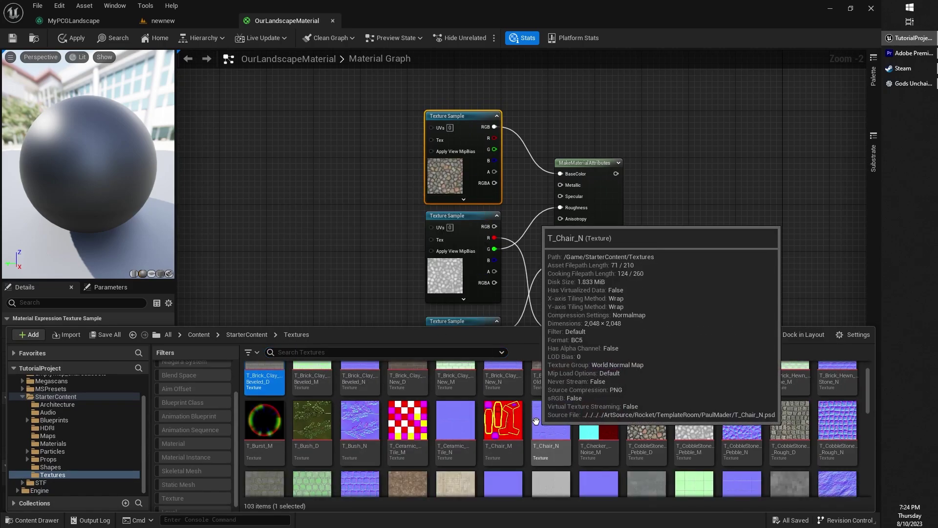
{"action": "scroll", "coordinate": [531, 418], "scroll_direction": "up", "scroll_amount": 1}
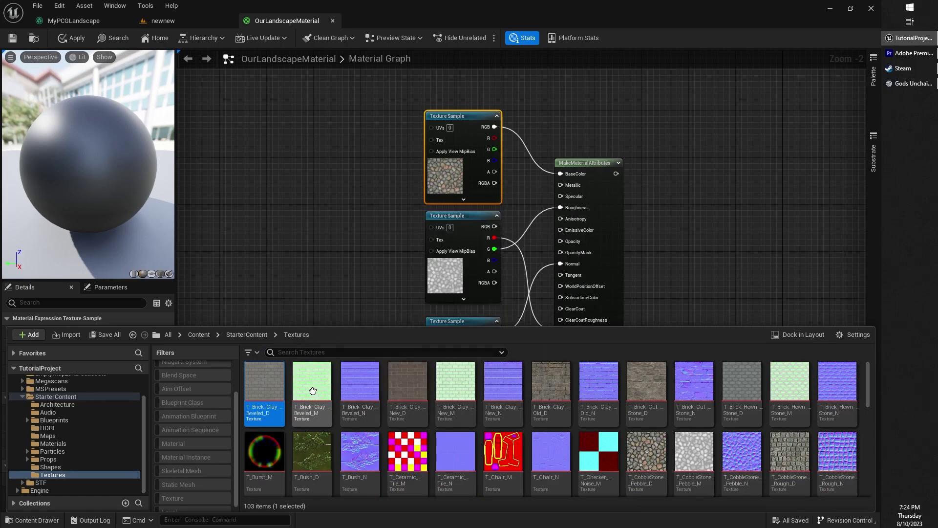
{"action": "left_click", "coordinate": [360, 386], "text": "shift"}
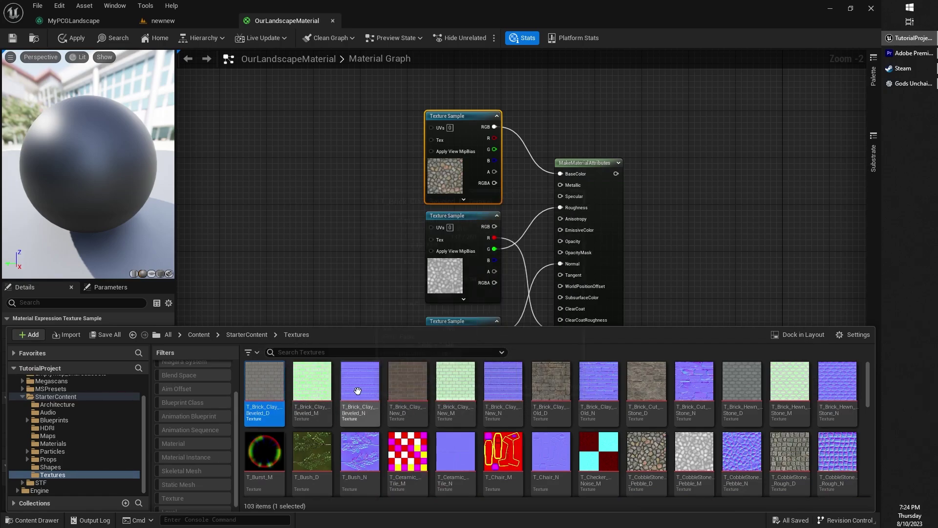
{"action": "right_click_drag", "start_coordinate": [328, 264], "coordinate": [332, 245]}
{"action": "key", "text": "ctrl+space"}
{"action": "left_click", "coordinate": [267, 380]}
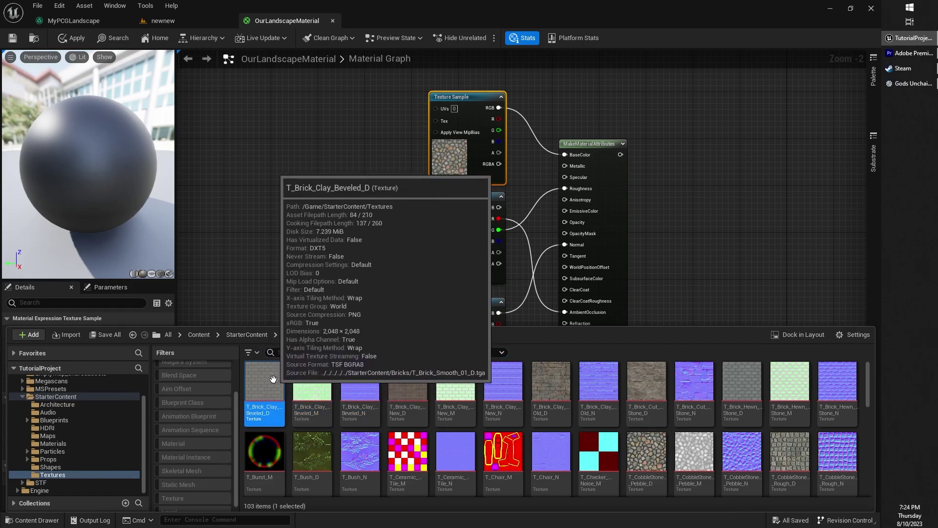
{"action": "key", "text": "ctrl+space"}
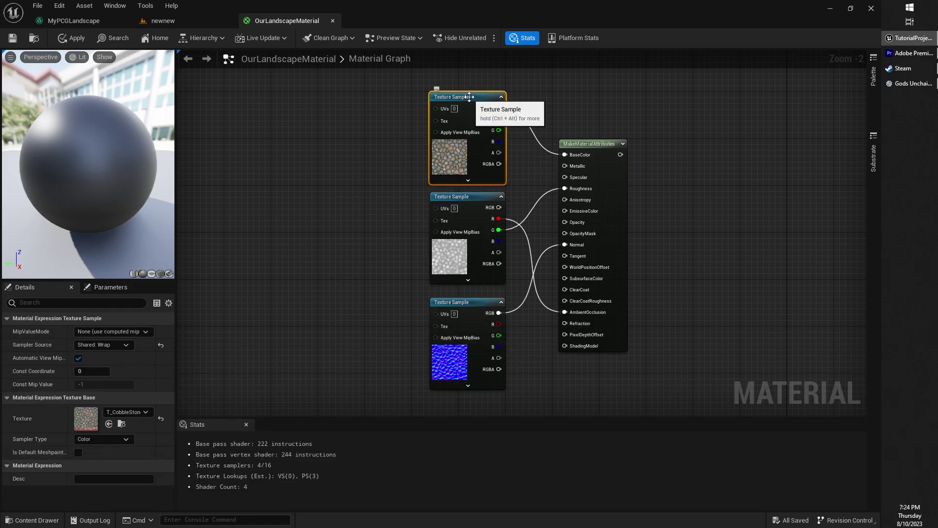
{"action": "left_click", "coordinate": [110, 425]}
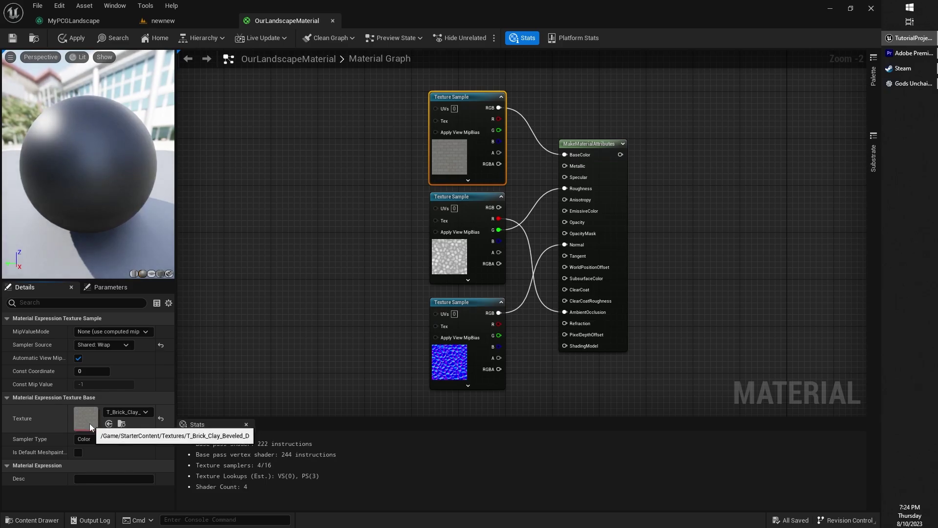
Step: Set the middle Texture Sample's texture to T_Brick_Clay_Beveled_M
{"action": "left_click", "coordinate": [467, 198]}
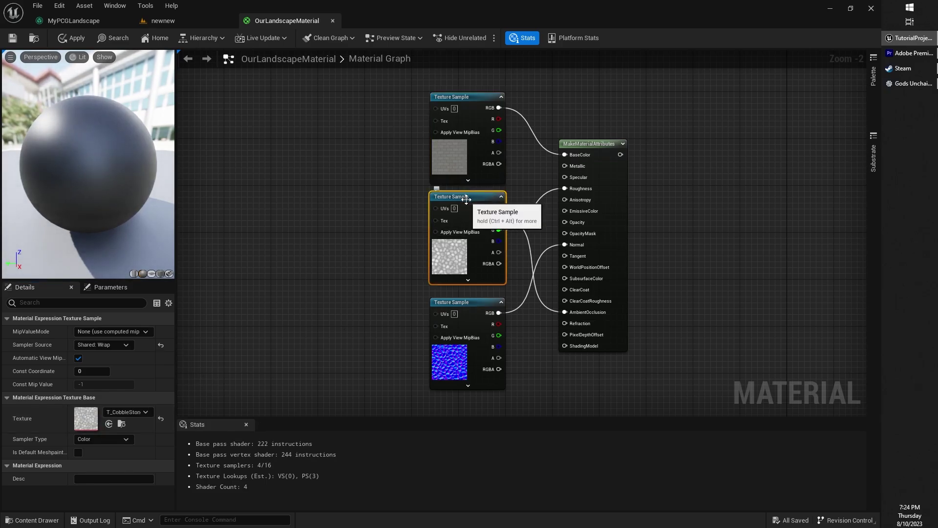
{"action": "key", "text": "ctrl+space"}
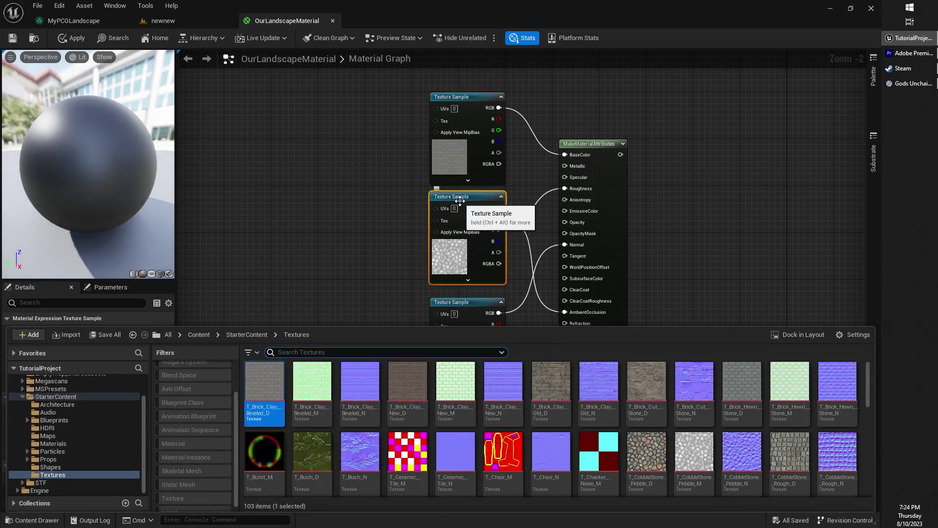
{"action": "left_click", "coordinate": [310, 391]}
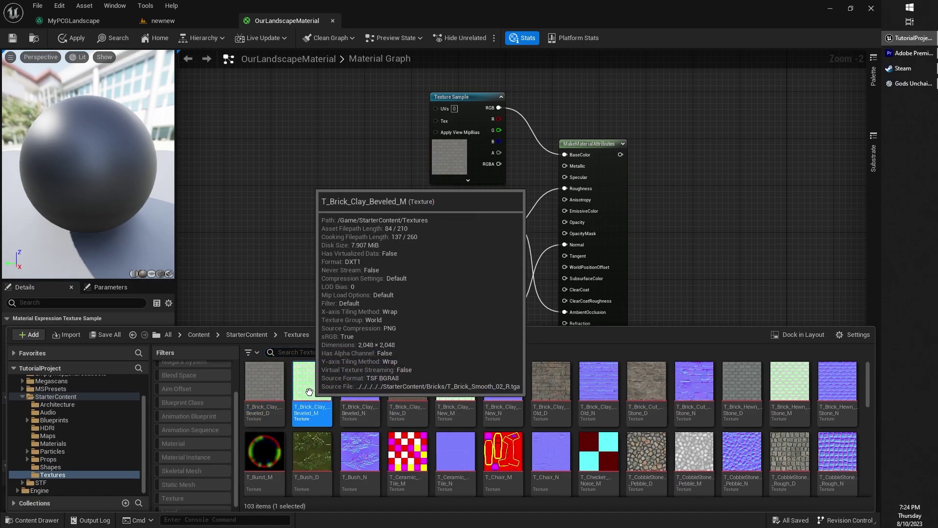
{"action": "key", "text": "ctrl+space"}
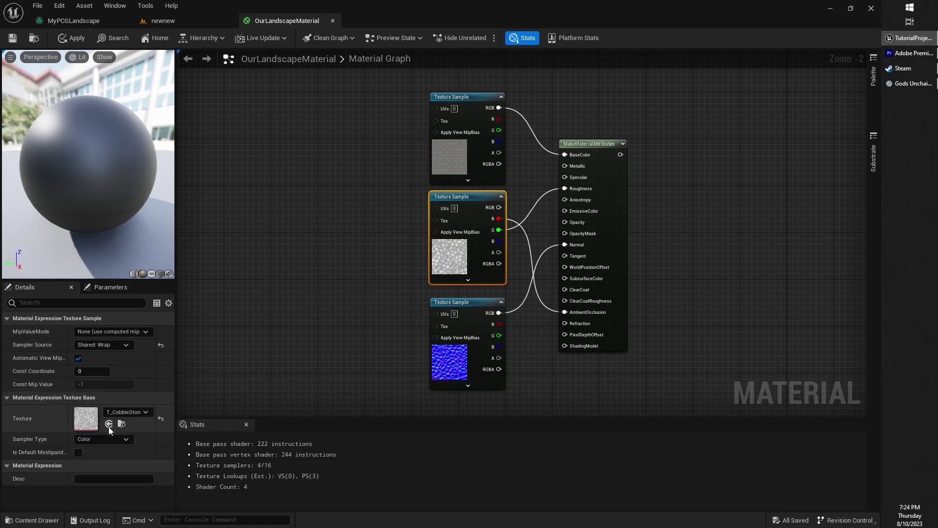
{"action": "left_click", "coordinate": [109, 425]}
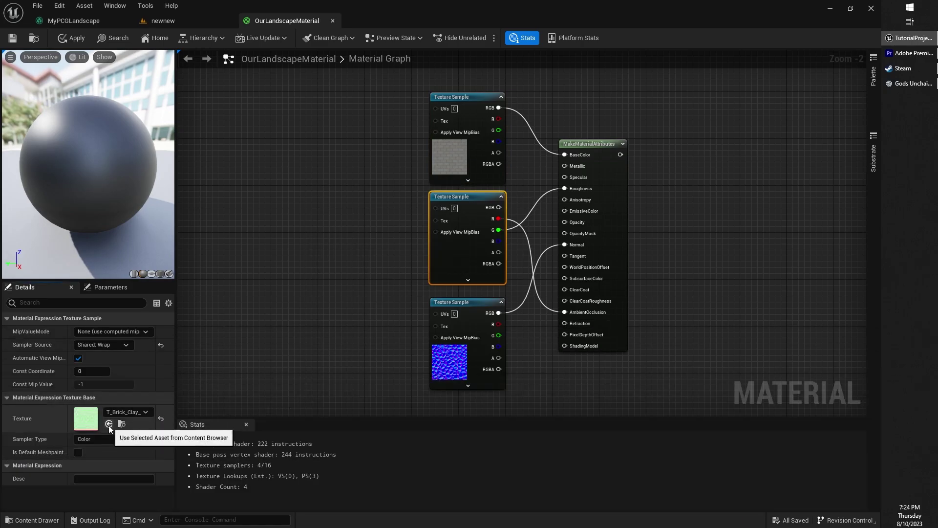
Step: Set the bottom Texture Sample's texture to T_Brick_Clay_Beveled_N
{"action": "left_click", "coordinate": [459, 305]}
{"action": "right_click_drag", "start_coordinate": [426, 311], "coordinate": [400, 272]}
{"action": "key", "text": "ctrl+space"}
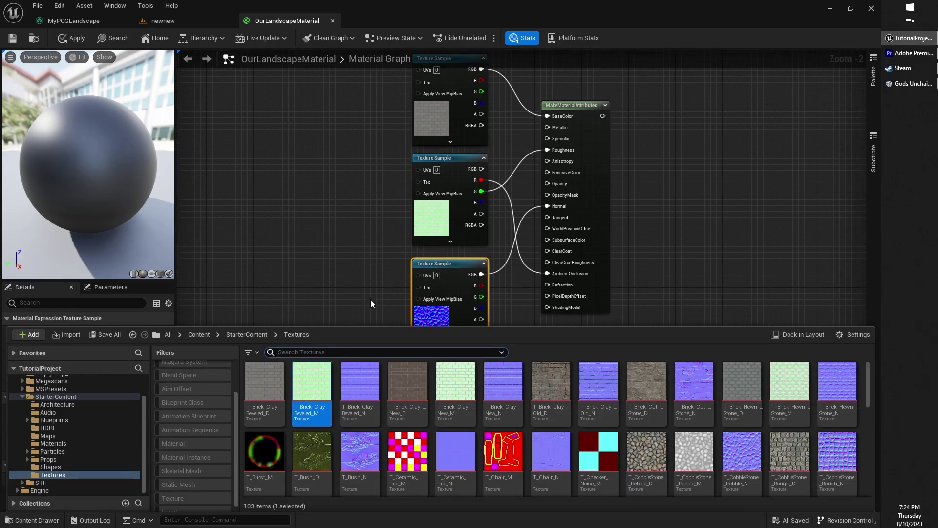
{"action": "left_click", "coordinate": [361, 391]}
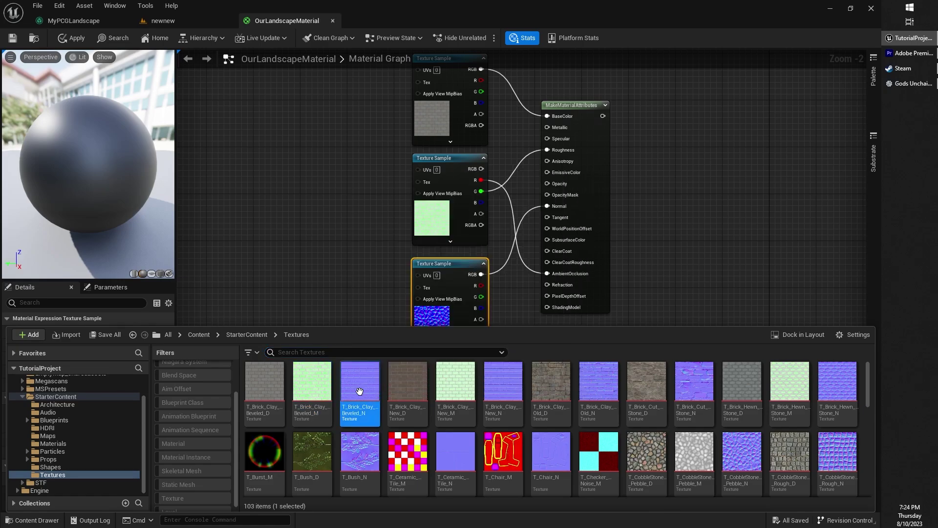
{"action": "key", "text": "ctrl+space"}
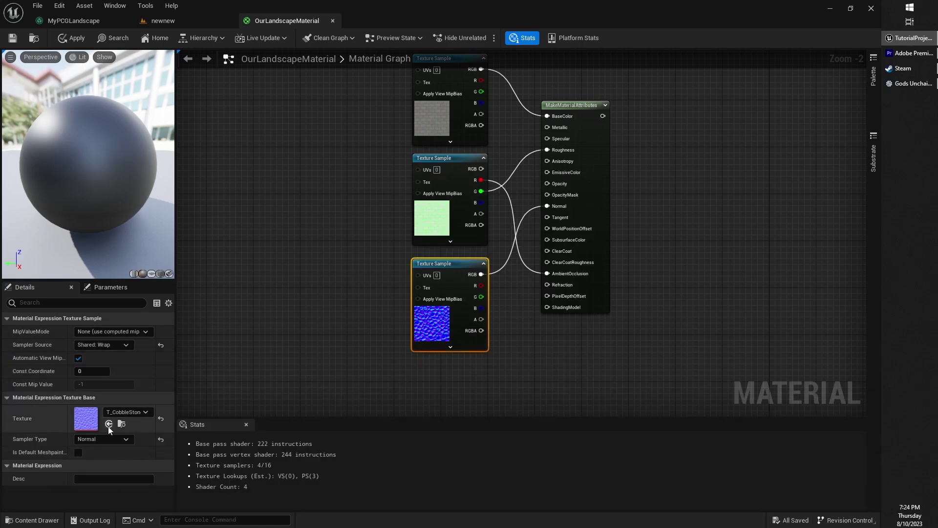
{"action": "left_click", "coordinate": [108, 424]}
Step: Set the other group's top Texture Sample to T_Concrete_Grime_D
{"action": "scroll", "coordinate": [297, 363], "scroll_direction": "down", "scroll_amount": 2}
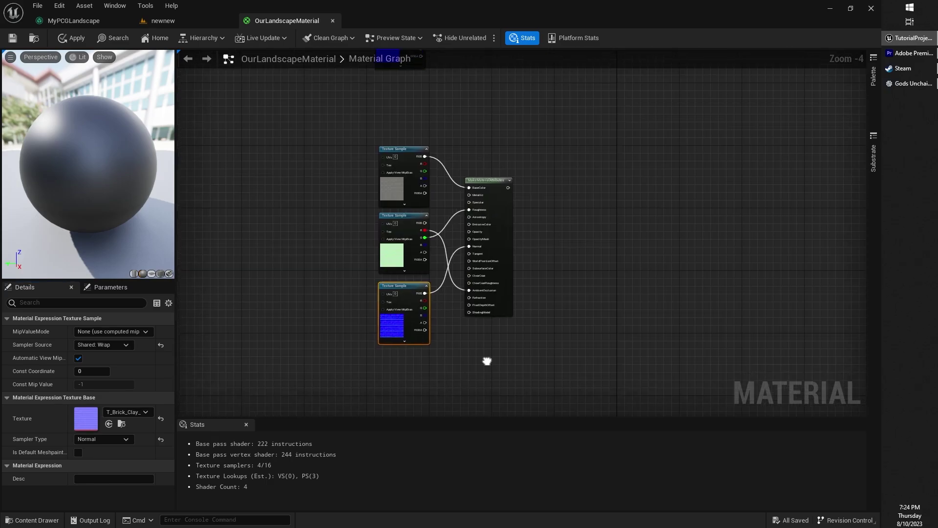
{"action": "right_click_drag", "start_coordinate": [488, 355], "coordinate": [573, 287]}
{"action": "left_click", "coordinate": [399, 139]}
{"action": "key", "text": "ctrl+space"}
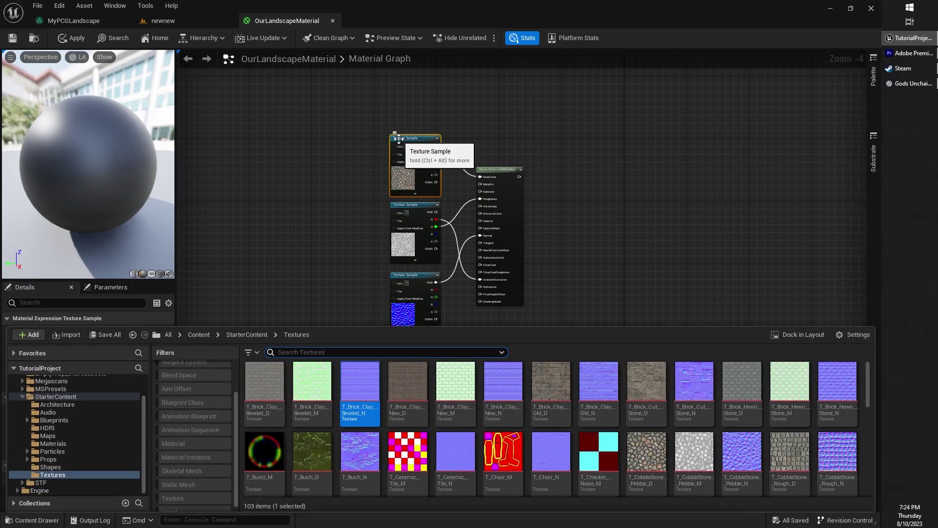
{"action": "left_click", "coordinate": [556, 385]}
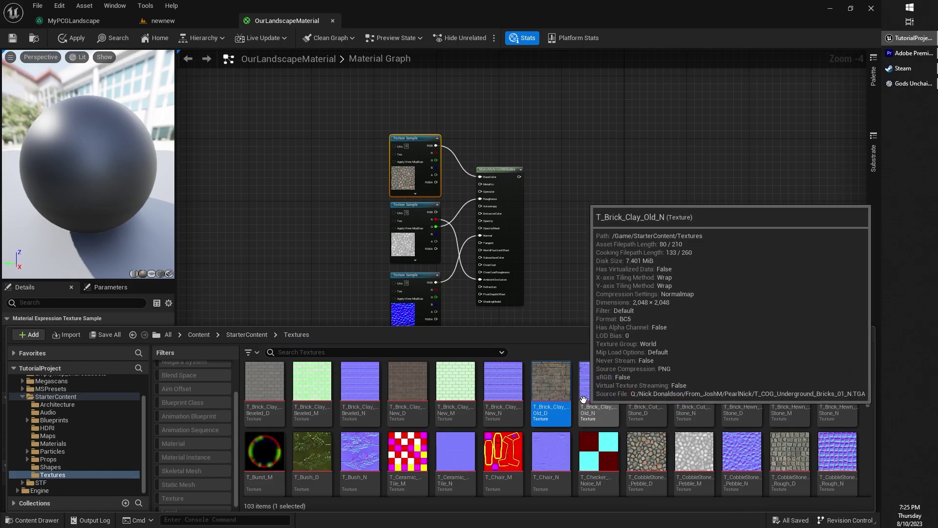
{"action": "scroll", "coordinate": [635, 416], "scroll_direction": "down", "scroll_amount": 2}
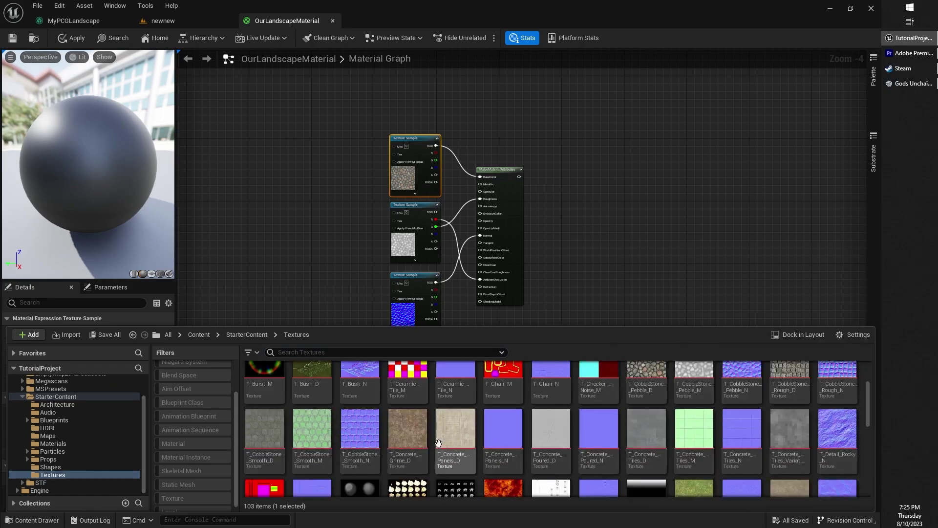
{"action": "left_click", "coordinate": [407, 437]}
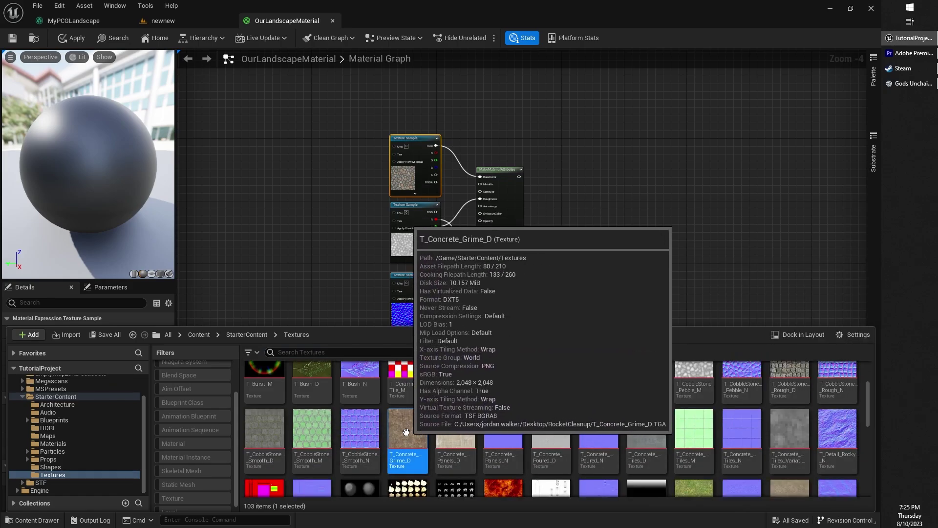
{"action": "left_click", "coordinate": [414, 151]}
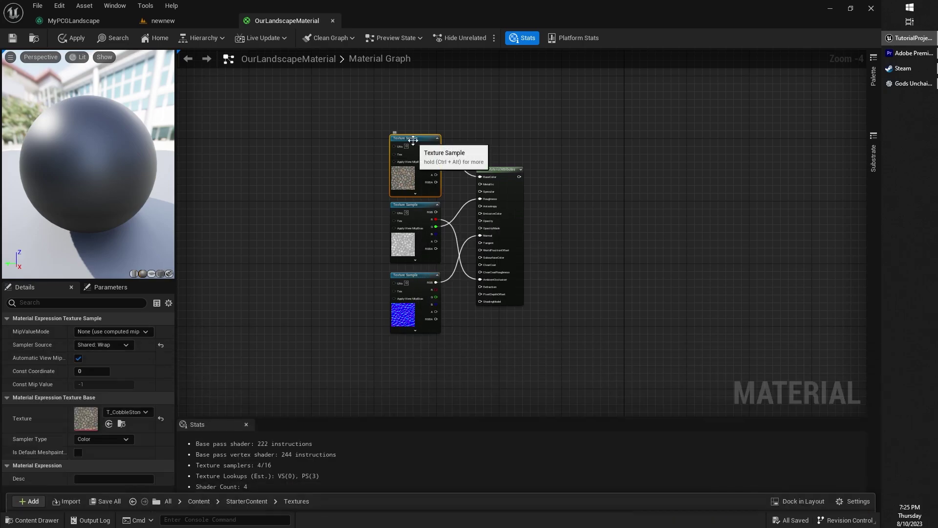
{"action": "left_click", "coordinate": [109, 425]}
Step: Set the second Texture Sample to T_Concrete_Panels_D
{"action": "left_click", "coordinate": [426, 218]}
{"action": "key", "text": "ctrl+space"}
{"action": "left_click", "coordinate": [465, 431]}
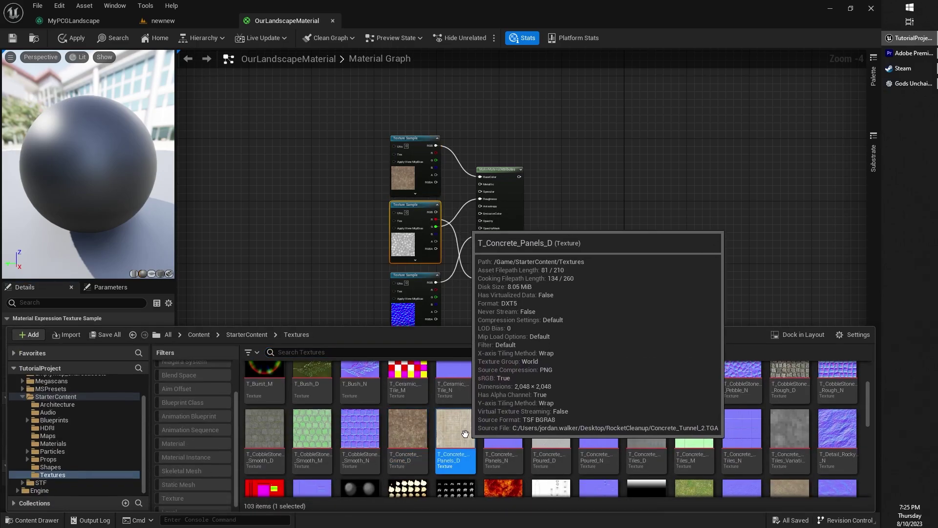
{"action": "key", "text": "ctrl+space"}
{"action": "left_click", "coordinate": [109, 424]}
Step: Set the third Texture Sample to the T_Concrete_Panels_N normal map
{"action": "left_click", "coordinate": [414, 278]}
{"action": "key", "text": "ctrl+space"}
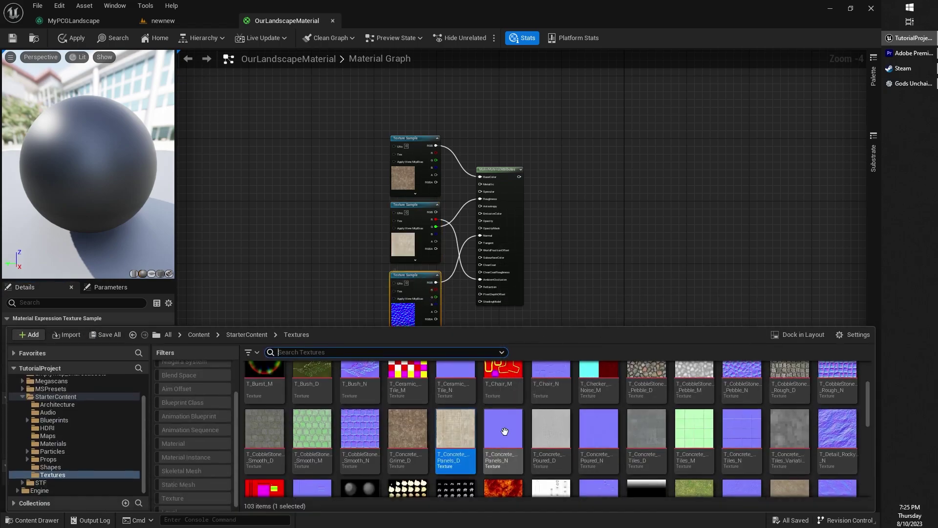
{"action": "left_click", "coordinate": [507, 429]}
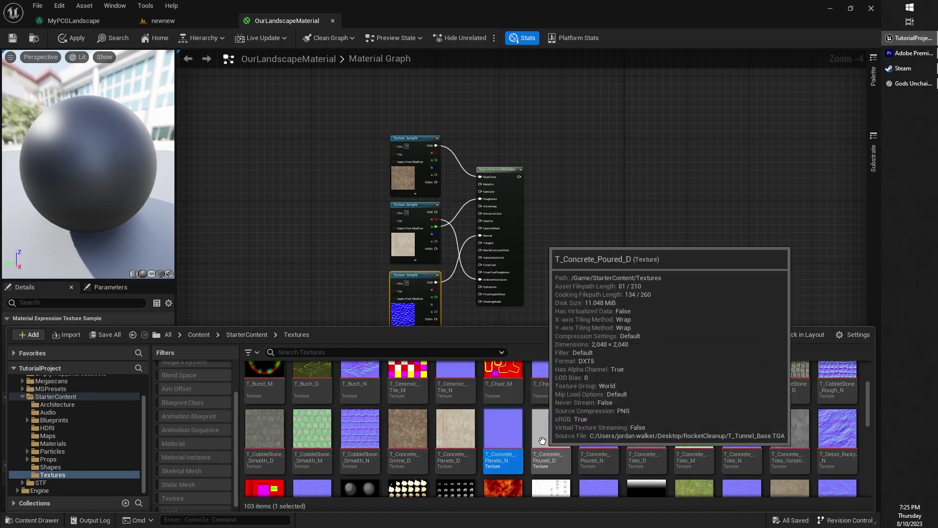
{"action": "key", "text": "ctrl+space"}
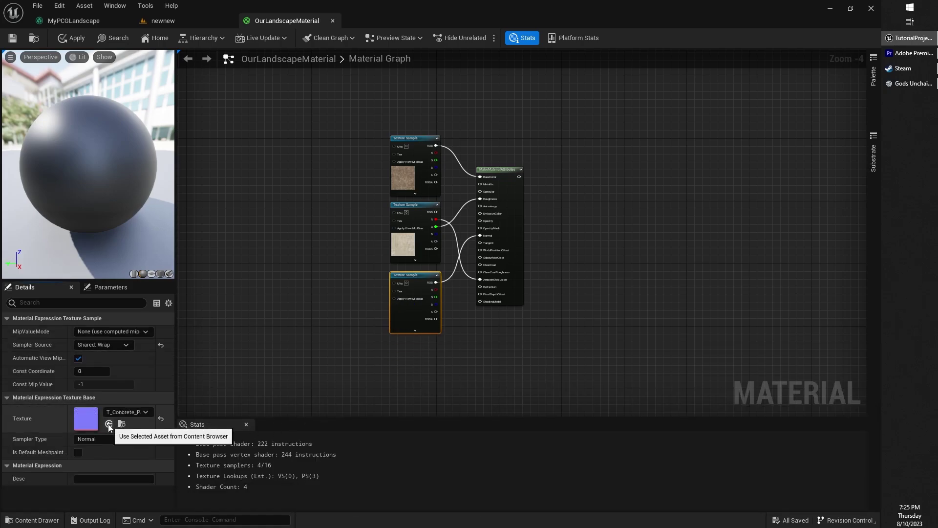
{"action": "left_click", "coordinate": [109, 424]}
{"action": "scroll", "coordinate": [380, 301], "scroll_direction": "up", "scroll_amount": 1}
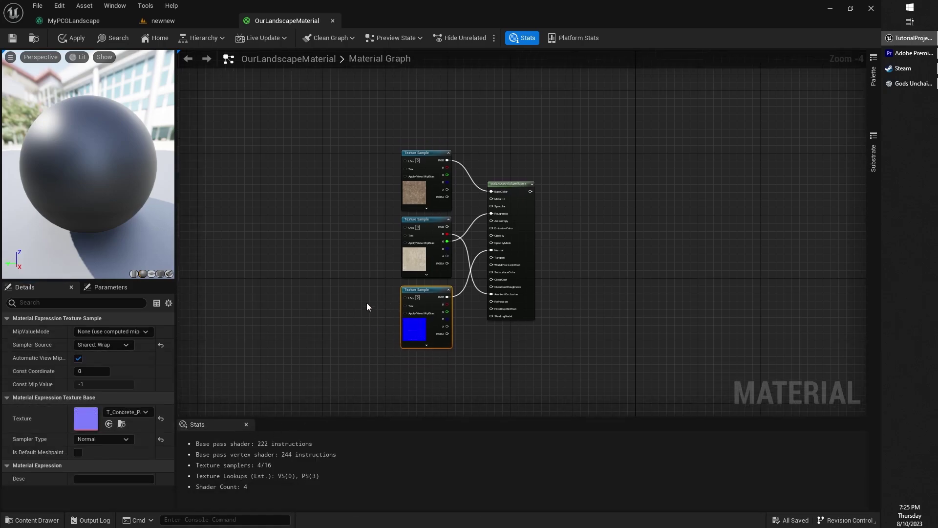
Step: Survey the graph to bring all three texture groups into view
{"action": "key", "text": "ctrl+space"}
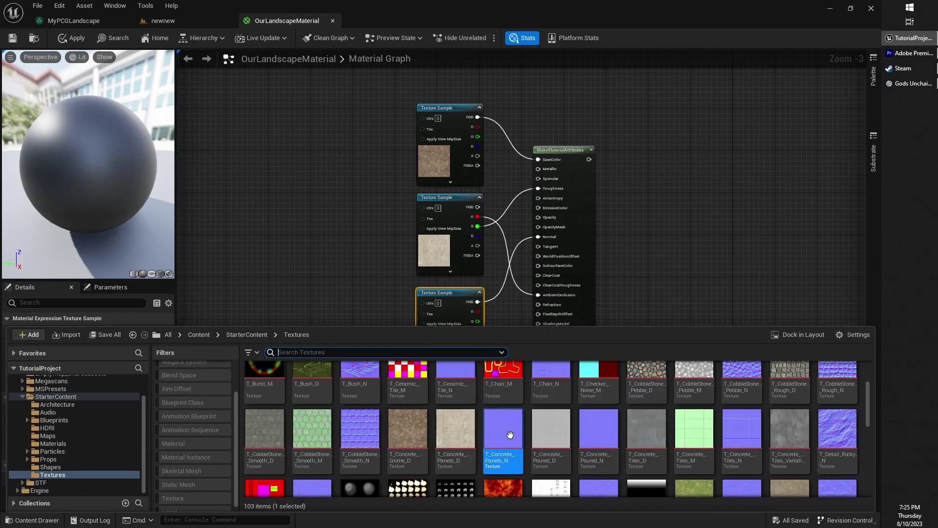
{"action": "right_click_drag", "start_coordinate": [368, 262], "coordinate": [370, 310]}
{"action": "scroll", "coordinate": [369, 308], "scroll_direction": "down", "scroll_amount": 3}
{"action": "right_click_drag", "start_coordinate": [538, 194], "coordinate": [594, 208]}
{"action": "scroll", "coordinate": [490, 282], "scroll_direction": "up", "scroll_amount": 3}
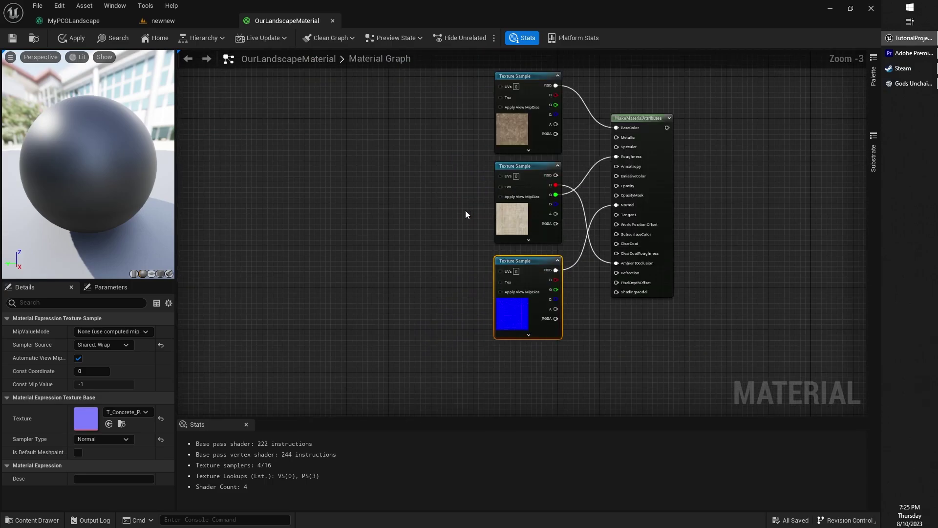
{"action": "right_click_drag", "start_coordinate": [457, 225], "coordinate": [411, 366]}
{"action": "right_click_drag", "start_coordinate": [424, 188], "coordinate": [393, 299]}
{"action": "right_click_drag", "start_coordinate": [429, 216], "coordinate": [418, 343]}
{"action": "scroll", "coordinate": [420, 334], "scroll_direction": "down", "scroll_amount": 3}
{"action": "right_click_drag", "start_coordinate": [346, 263], "coordinate": [403, 269]}
Step: Wire the Multiply output into the UVs of the upper group's three Texture Samples
{"action": "mouse_move", "coordinate": [394, 147]}
{"action": "left_mouse_down"}
{"action": "mouse_move", "coordinate": [384, 110]}
{"action": "mouse_move", "coordinate": [393, 162]}
{"action": "left_mouse_up"}
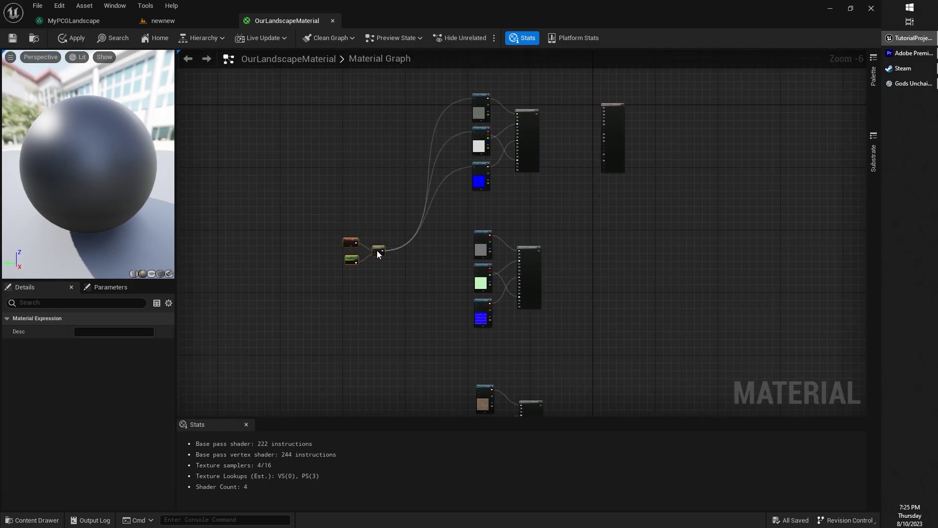
{"action": "scroll", "coordinate": [386, 276], "scroll_direction": "up", "scroll_amount": 3}
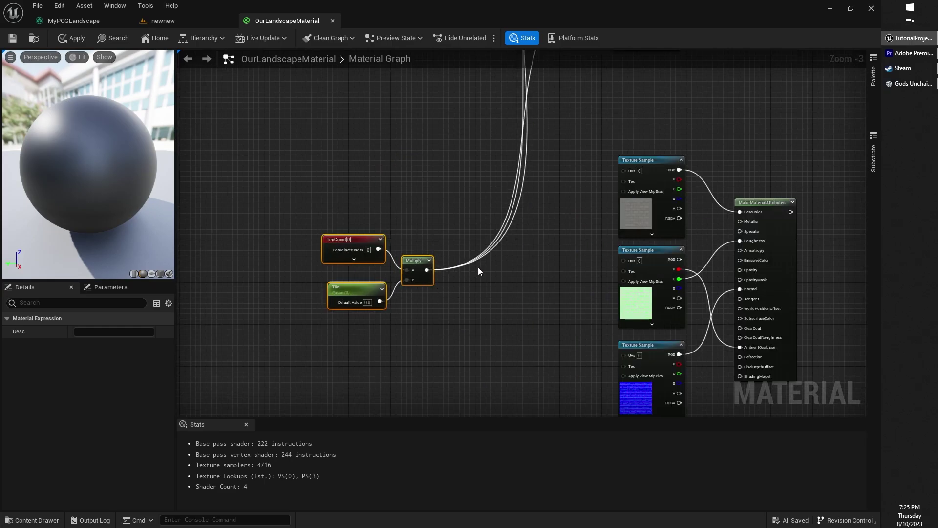
{"action": "scroll", "coordinate": [569, 230], "scroll_direction": "down", "scroll_amount": 1}
{"action": "right_click_drag", "start_coordinate": [553, 239], "coordinate": [487, 172]}
{"action": "right_click_drag", "start_coordinate": [461, 304], "coordinate": [467, 463]}
{"action": "right_click_drag", "start_coordinate": [538, 189], "coordinate": [512, 228]}
{"action": "right_click_drag", "start_coordinate": [448, 289], "coordinate": [484, 151]}
{"action": "scroll", "coordinate": [425, 256], "scroll_direction": "up", "scroll_amount": 1}
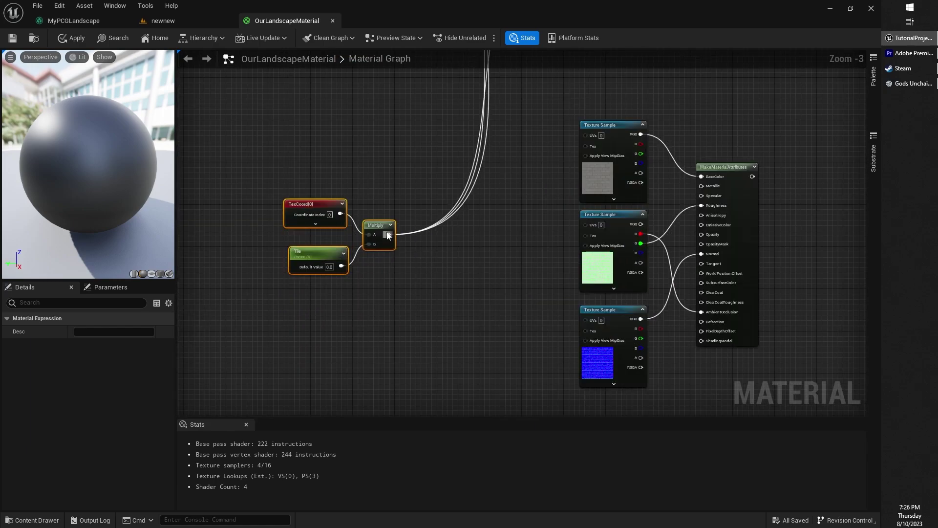
{"action": "left_click_drag", "start_coordinate": [389, 235], "coordinate": [585, 135]}
{"action": "left_click_drag", "start_coordinate": [389, 235], "coordinate": [585, 223]}
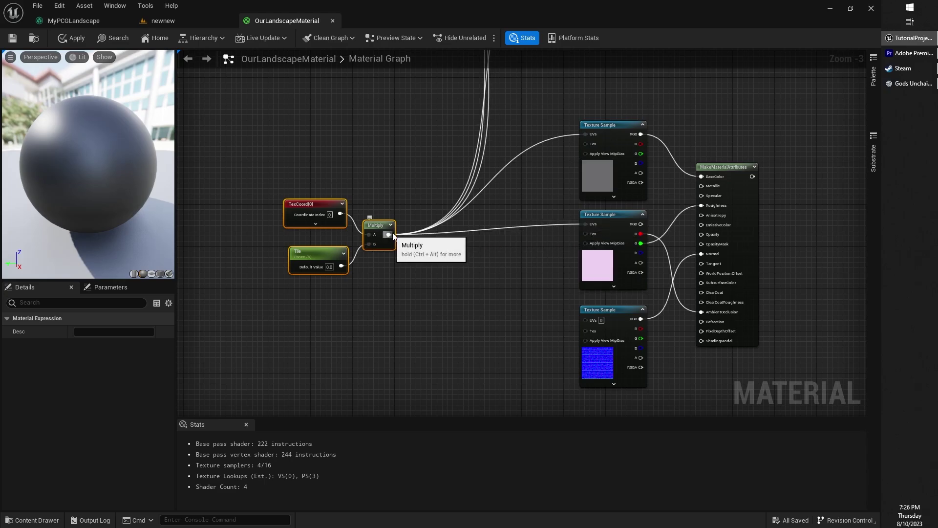
{"action": "left_click_drag", "start_coordinate": [389, 235], "coordinate": [583, 321]}
Step: Move the TexCoord, Tile and Multiply nodes down beside the lower texture group
{"action": "scroll", "coordinate": [541, 352], "scroll_direction": "down", "scroll_amount": 2}
{"action": "right_click_drag", "start_coordinate": [494, 289], "coordinate": [512, 186]}
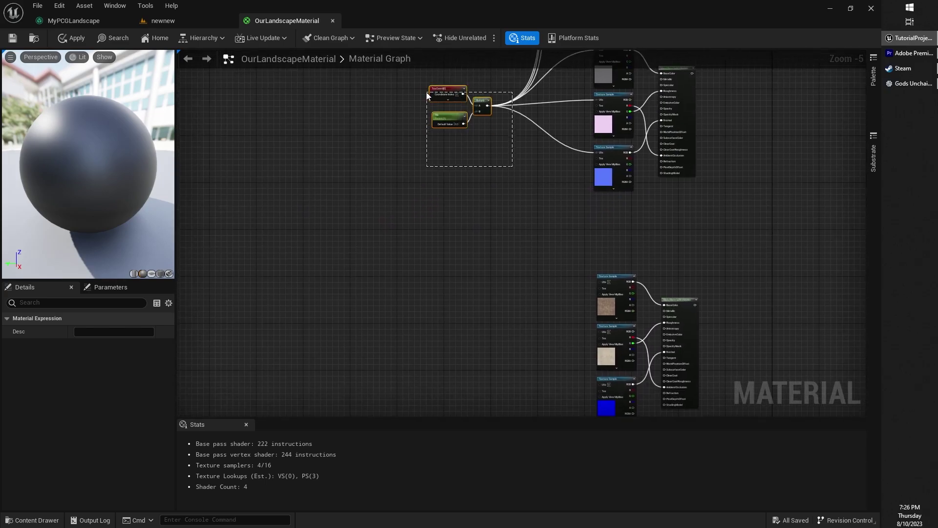
{"action": "left_click_drag", "start_coordinate": [427, 92], "coordinate": [427, 92]}
{"action": "left_click_drag", "start_coordinate": [487, 105], "coordinate": [485, 266]}
{"action": "left_click", "coordinate": [397, 112]}
{"action": "left_click_drag", "start_coordinate": [421, 84], "coordinate": [507, 167]}
{"action": "left_click_drag", "start_coordinate": [483, 103], "coordinate": [484, 215]}
{"action": "left_click", "coordinate": [420, 188]}
{"action": "left_click", "coordinate": [477, 98]}
{"action": "left_click_drag", "start_coordinate": [478, 97], "coordinate": [439, 303]}
{"action": "scroll", "coordinate": [482, 330], "scroll_direction": "up", "scroll_amount": 2}
Step: Connect the Multiply output to the UVs of the lower group's three Texture Samples
{"action": "left_click_drag", "start_coordinate": [369, 229], "coordinate": [639, 177]}
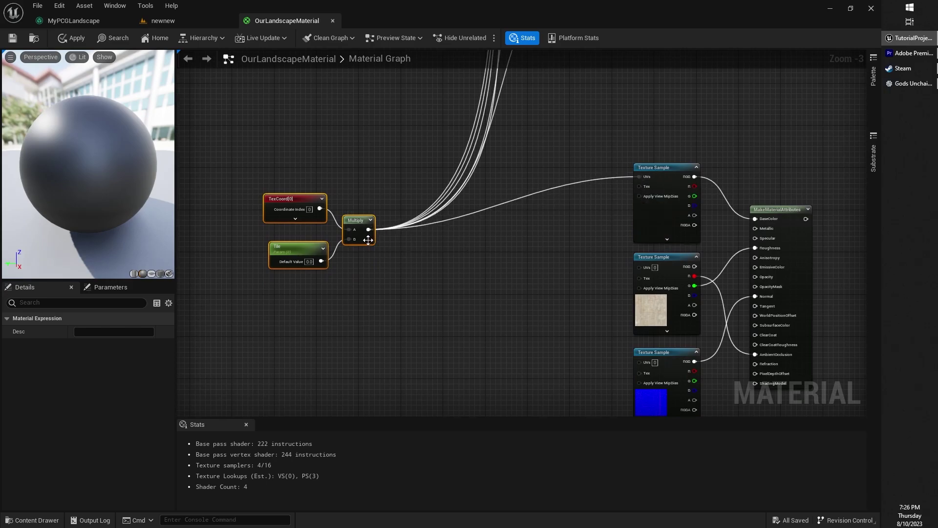
{"action": "left_click_drag", "start_coordinate": [368, 239], "coordinate": [640, 267]}
{"action": "left_click_drag", "start_coordinate": [368, 250], "coordinate": [638, 364]}
Step: Reposition the three tiling nodes within the full graph
{"action": "scroll", "coordinate": [624, 348], "scroll_direction": "down", "scroll_amount": 9}
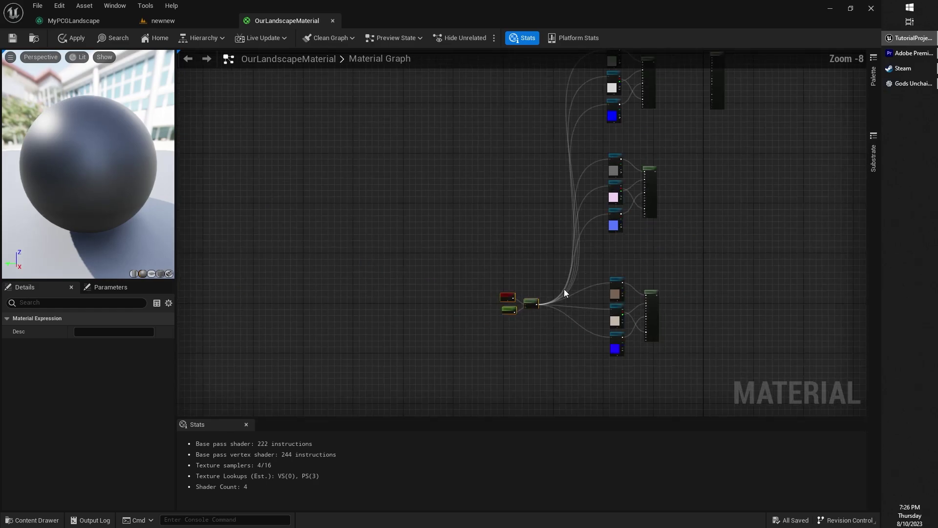
{"action": "right_click_drag", "start_coordinate": [561, 285], "coordinate": [466, 268]}
{"action": "scroll", "coordinate": [466, 271], "scroll_direction": "up", "scroll_amount": 4}
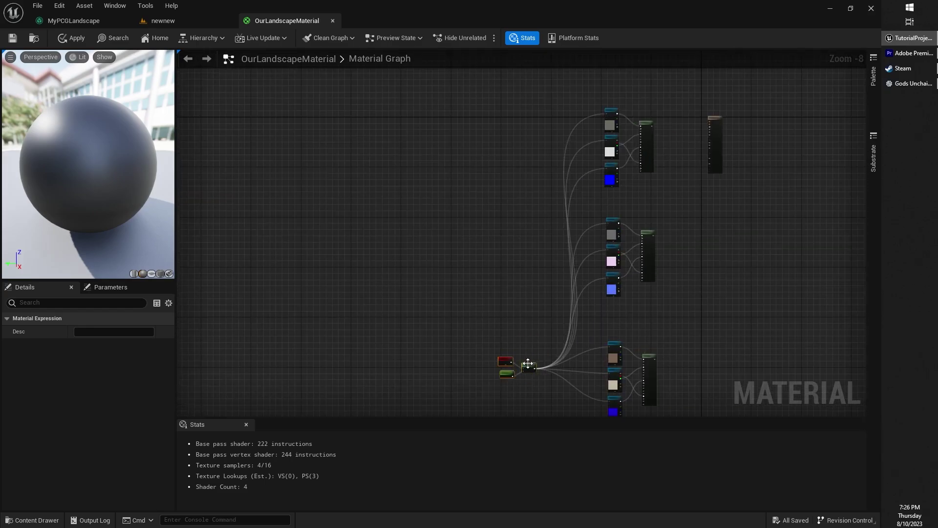
{"action": "left_click_drag", "start_coordinate": [506, 272], "coordinate": [502, 272]}
{"action": "left_click_drag", "start_coordinate": [436, 274], "coordinate": [522, 247]}
{"action": "right_click_drag", "start_coordinate": [717, 245], "coordinate": [623, 227]}
{"action": "scroll", "coordinate": [594, 253], "scroll_direction": "up", "scroll_amount": 1}
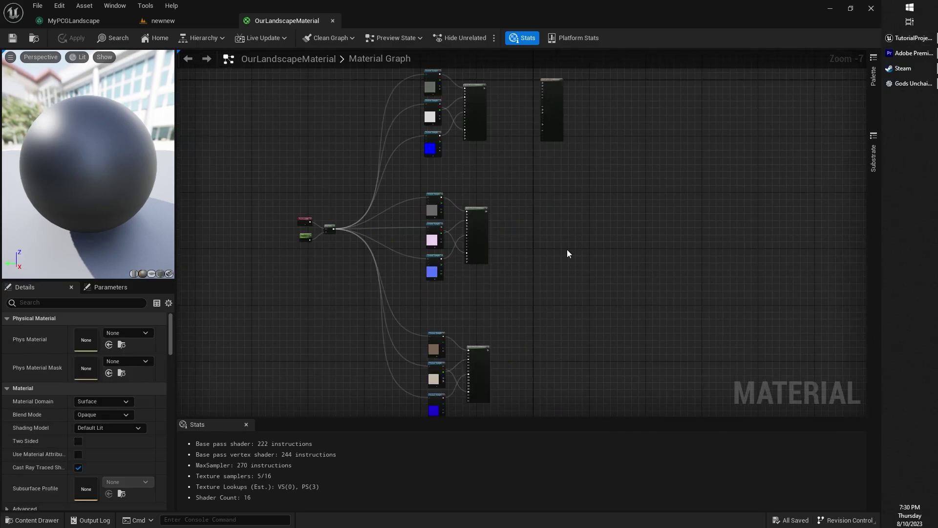
Step: Frame the node groups, select the MakeMaterialAttributes node, then deselect to show the material settings
{"action": "right_click_drag", "start_coordinate": [567, 253], "coordinate": [572, 162]}
{"action": "right_click_drag", "start_coordinate": [314, 233], "coordinate": [369, 302]}
{"action": "scroll", "coordinate": [396, 239], "scroll_direction": "down", "scroll_amount": 5}
{"action": "scroll", "coordinate": [421, 254], "scroll_direction": "up", "scroll_amount": 9}
{"action": "scroll", "coordinate": [425, 250], "scroll_direction": "down", "scroll_amount": 8}
{"action": "scroll", "coordinate": [426, 248], "scroll_direction": "up", "scroll_amount": 2}
{"action": "scroll", "coordinate": [426, 246], "scroll_direction": "up", "scroll_amount": 5}
{"action": "scroll", "coordinate": [426, 246], "scroll_direction": "down", "scroll_amount": 2}
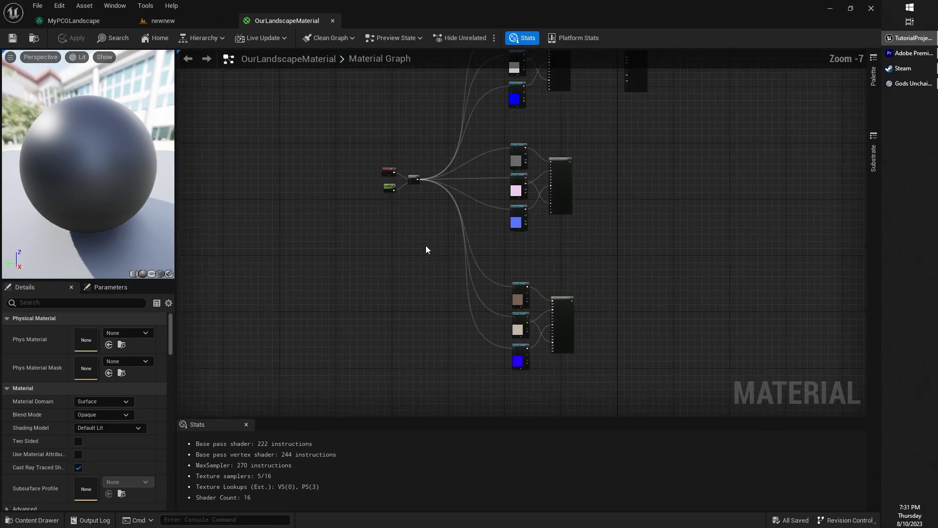
{"action": "right_click_drag", "start_coordinate": [415, 245], "coordinate": [332, 269]}
{"action": "right_click_drag", "start_coordinate": [592, 245], "coordinate": [533, 262]}
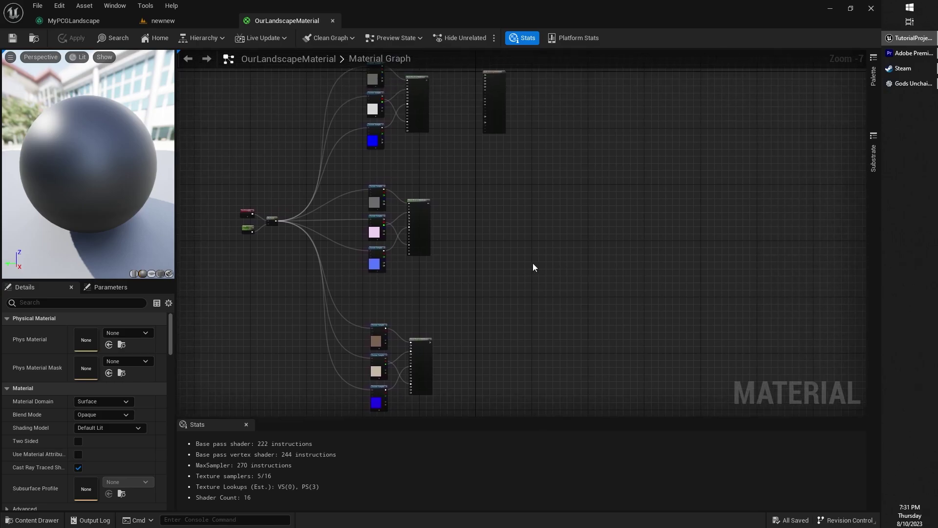
{"action": "scroll", "coordinate": [467, 212], "scroll_direction": "up", "scroll_amount": 3}
{"action": "left_click", "coordinate": [388, 232]}
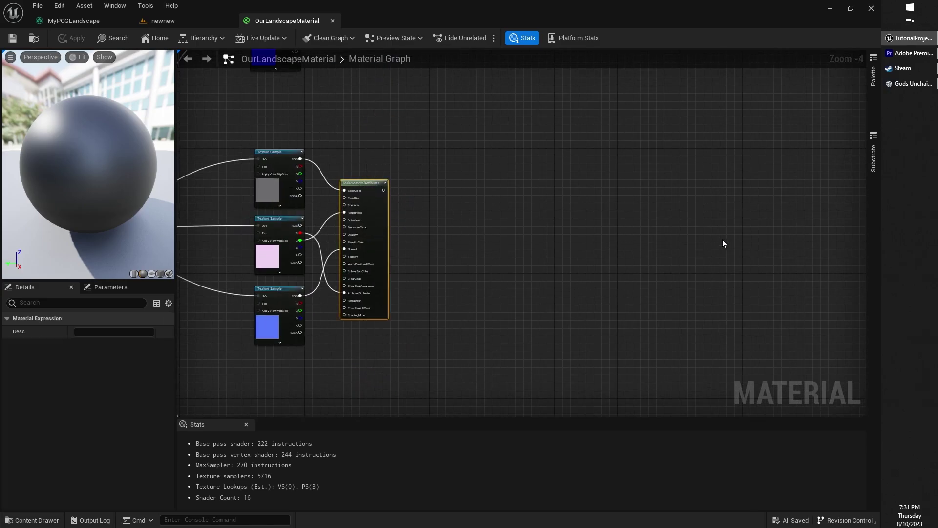
{"action": "left_click", "coordinate": [707, 295]}
Step: Paste an extra MakeMaterialAttributes node, then delete it again
{"action": "scroll", "coordinate": [693, 296], "scroll_direction": "up", "scroll_amount": 3}
{"action": "scroll", "coordinate": [531, 249], "scroll_direction": "down", "scroll_amount": 4}
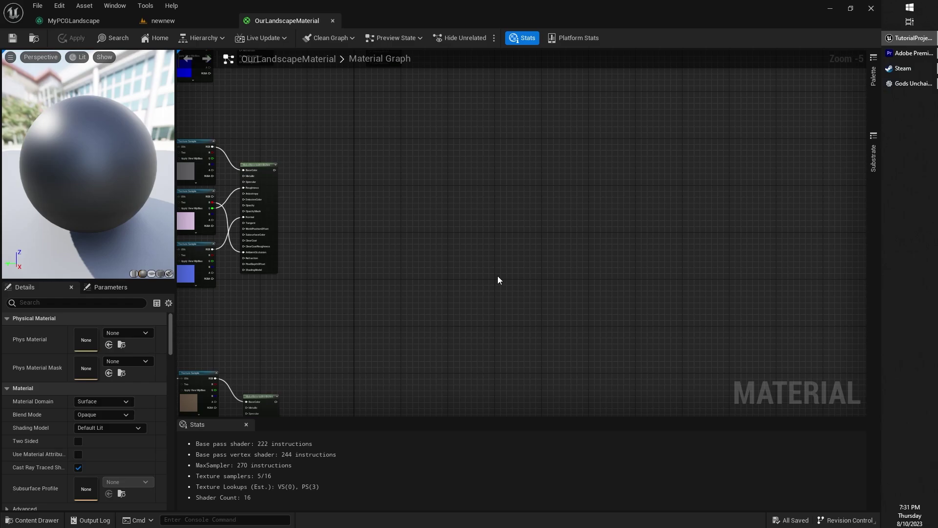
{"action": "key", "text": "ctrl+v"}
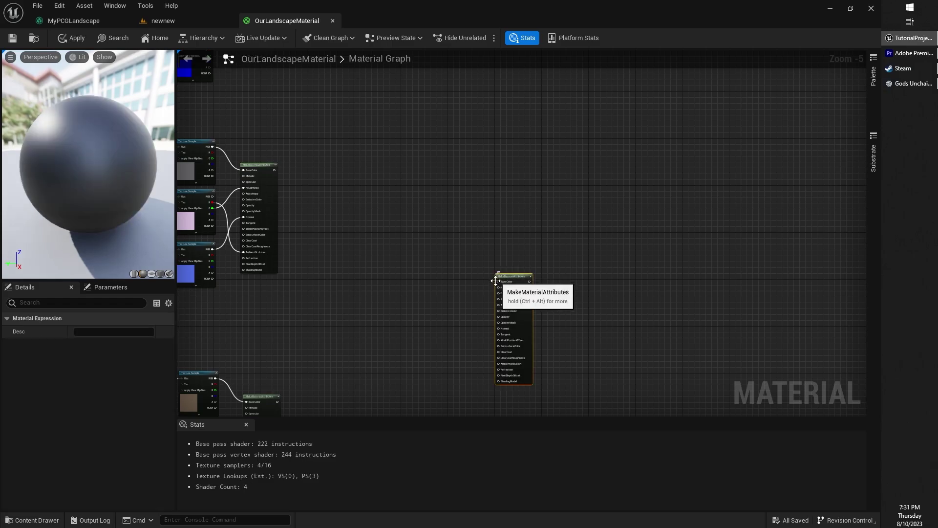
{"action": "scroll", "coordinate": [495, 266], "scroll_direction": "up", "scroll_amount": 4}
{"action": "scroll", "coordinate": [511, 266], "scroll_direction": "down", "scroll_amount": 3}
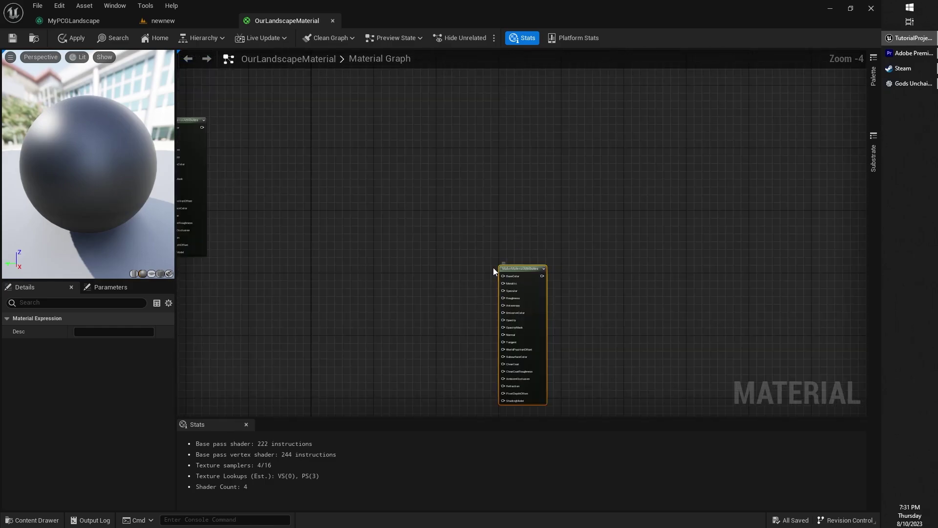
{"action": "scroll", "coordinate": [493, 268], "scroll_direction": "down", "scroll_amount": 1}
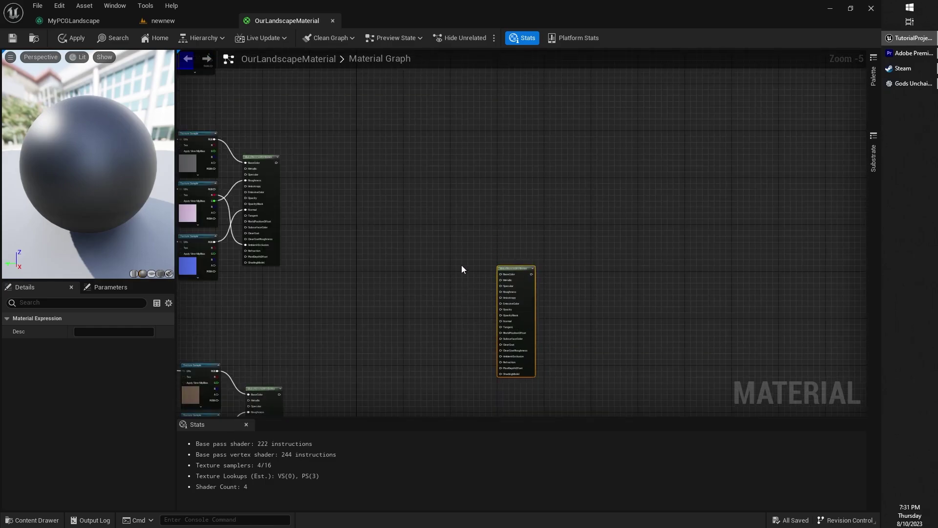
{"action": "right_click_drag", "start_coordinate": [461, 264], "coordinate": [534, 242]}
{"action": "key", "text": "Delete"}
Step: Move the TexCoord, Tile and Multiply tiling nodes slightly to the left
{"action": "right_click_drag", "start_coordinate": [439, 246], "coordinate": [573, 250]}
{"action": "scroll", "coordinate": [605, 221], "scroll_direction": "down", "scroll_amount": 2}
{"action": "right_click_drag", "start_coordinate": [606, 221], "coordinate": [520, 288]}
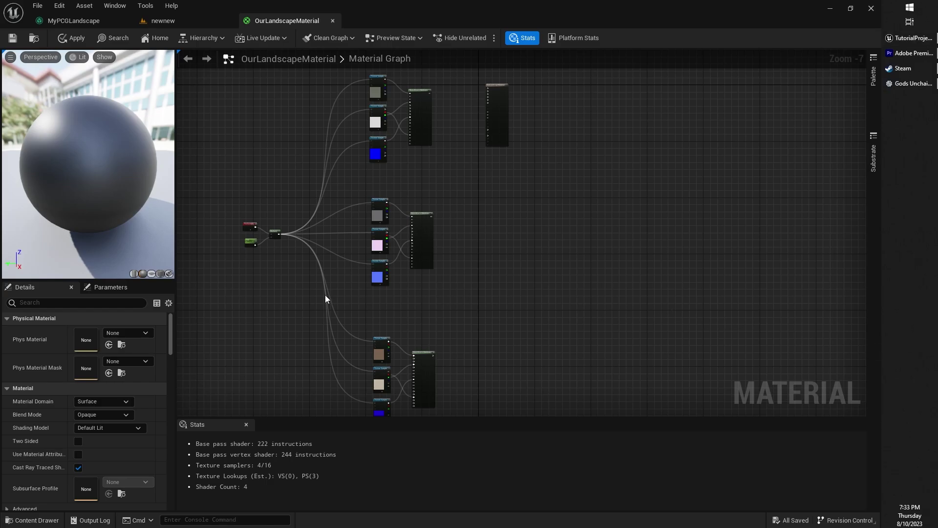
{"action": "right_click_drag", "start_coordinate": [328, 293], "coordinate": [475, 271]}
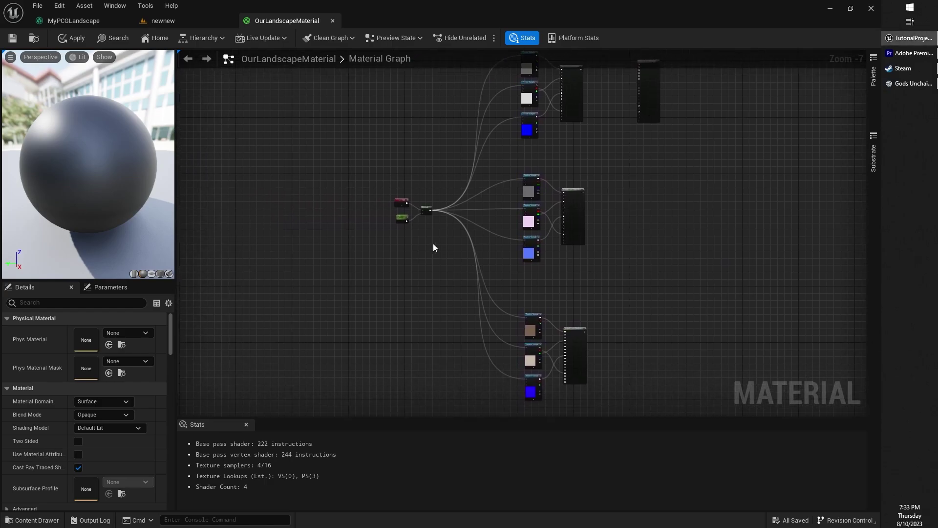
{"action": "scroll", "coordinate": [432, 242], "scroll_direction": "up", "scroll_amount": 1}
{"action": "left_click_drag", "start_coordinate": [419, 228], "coordinate": [392, 203]}
{"action": "scroll", "coordinate": [442, 242], "scroll_direction": "up", "scroll_amount": 1}
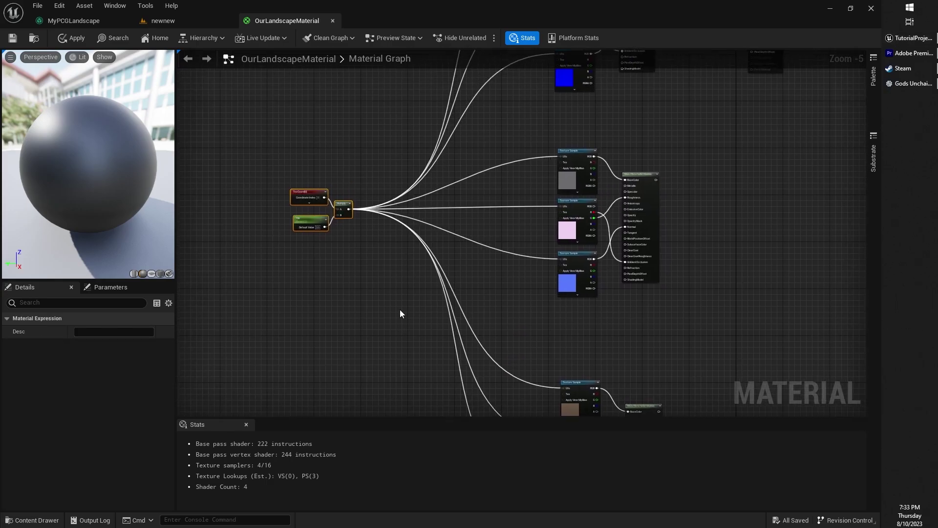
Step: Add a Landscape Layer Blend node found by searching 'landscape' and position it
{"action": "right_click", "coordinate": [387, 285]}
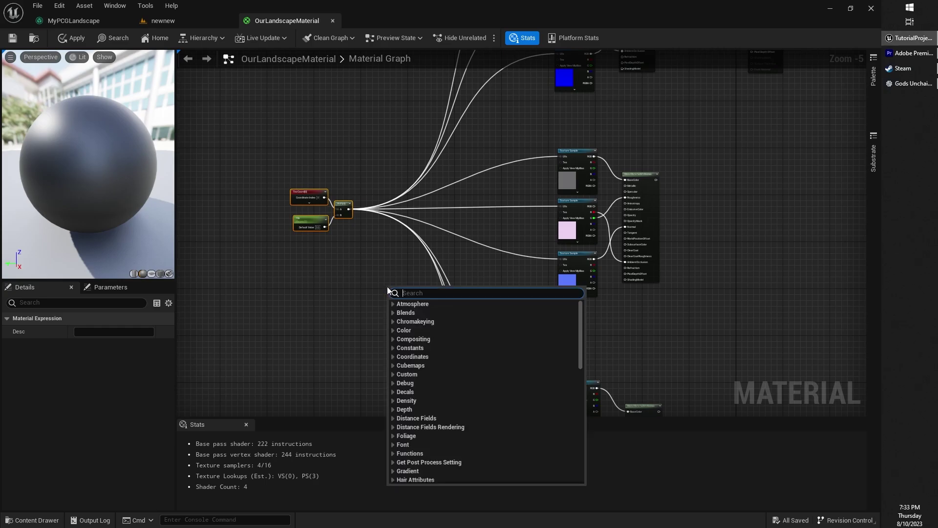
{"action": "type", "text": "landscape"}
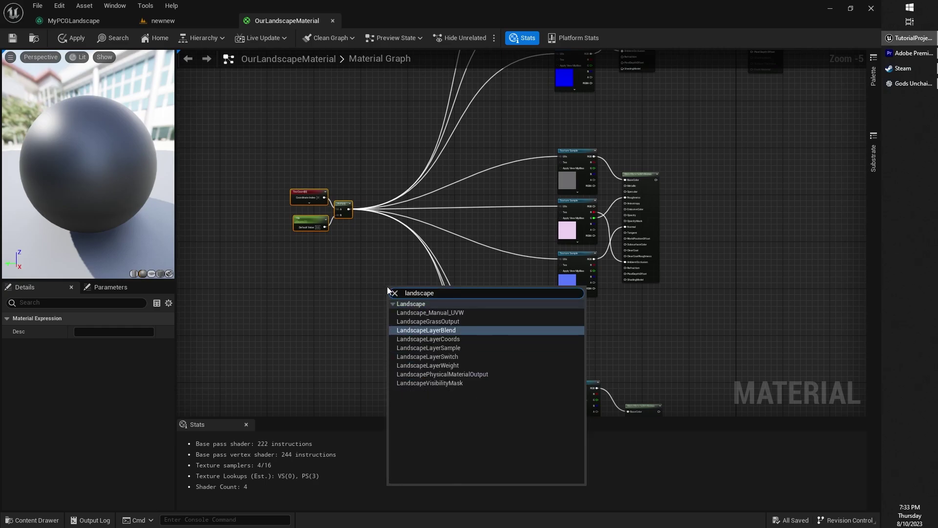
{"action": "left_click", "coordinate": [421, 330]}
{"action": "left_click_drag", "start_coordinate": [400, 292], "coordinate": [392, 253]}
{"action": "scroll", "coordinate": [393, 253], "scroll_direction": "up", "scroll_amount": 3}
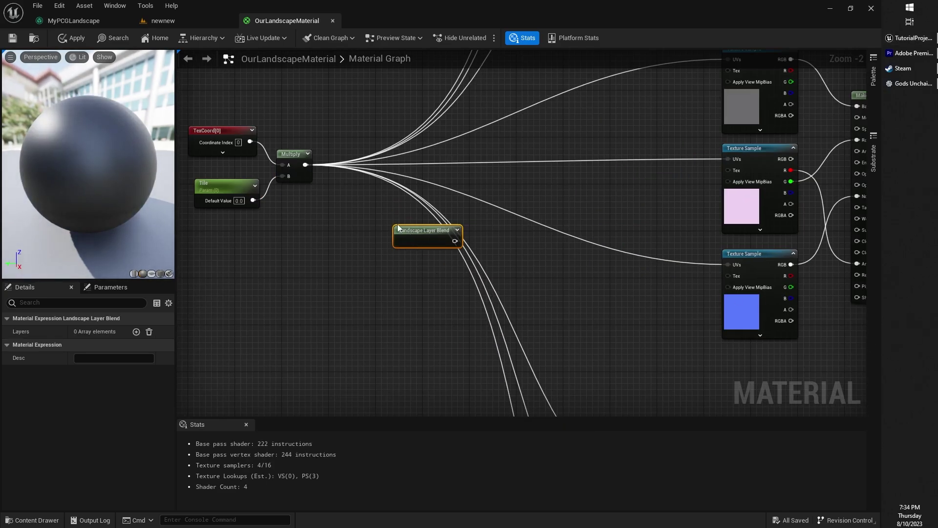
{"action": "left_click_drag", "start_coordinate": [412, 239], "coordinate": [413, 256]}
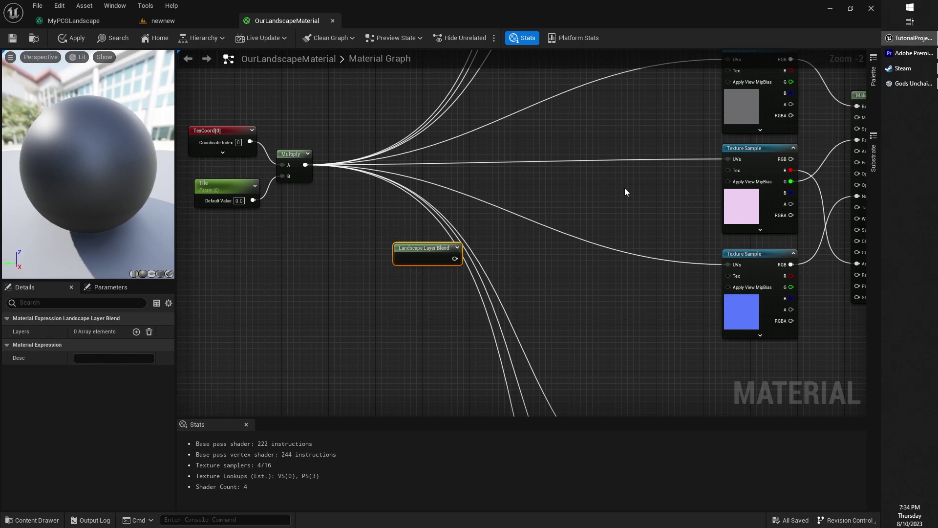
Step: Add three layers to the Landscape Layer Blend node in its Details
{"action": "scroll", "coordinate": [624, 186], "scroll_direction": "down", "scroll_amount": 3}
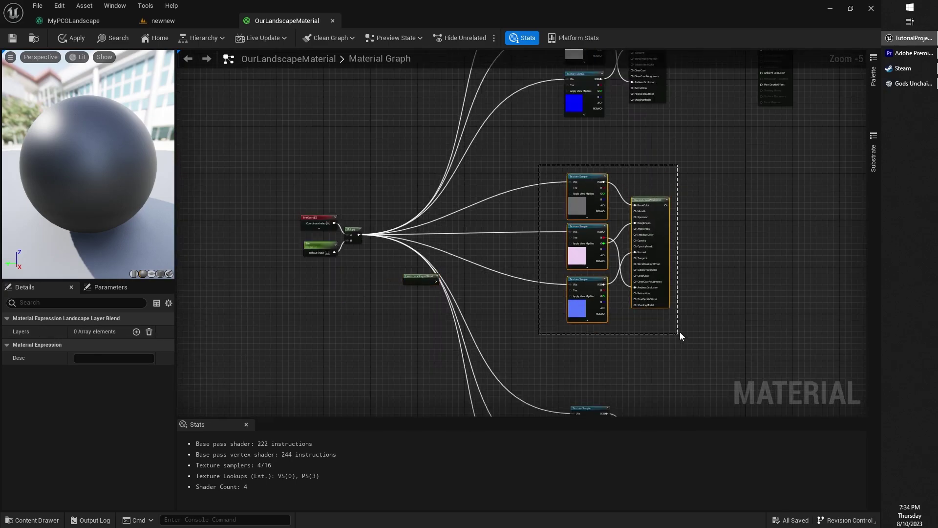
{"action": "left_click_drag", "start_coordinate": [554, 226], "coordinate": [680, 335]}
{"action": "scroll", "coordinate": [348, 301], "scroll_direction": "up", "scroll_amount": 3}
{"action": "left_click", "coordinate": [491, 252]}
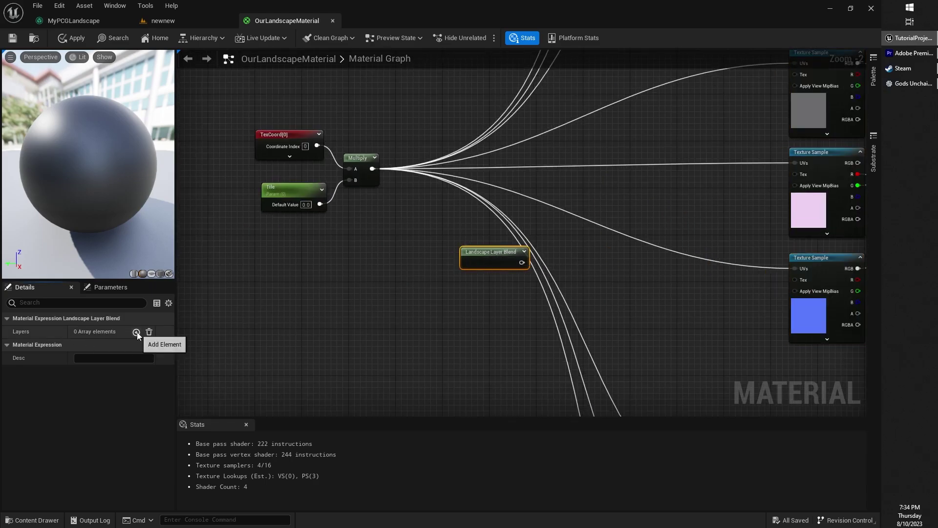
{"action": "left_click", "coordinate": [136, 332]}
{"action": "left_click", "coordinate": [136, 332]}
{"action": "left_click", "coordinate": [136, 332]}
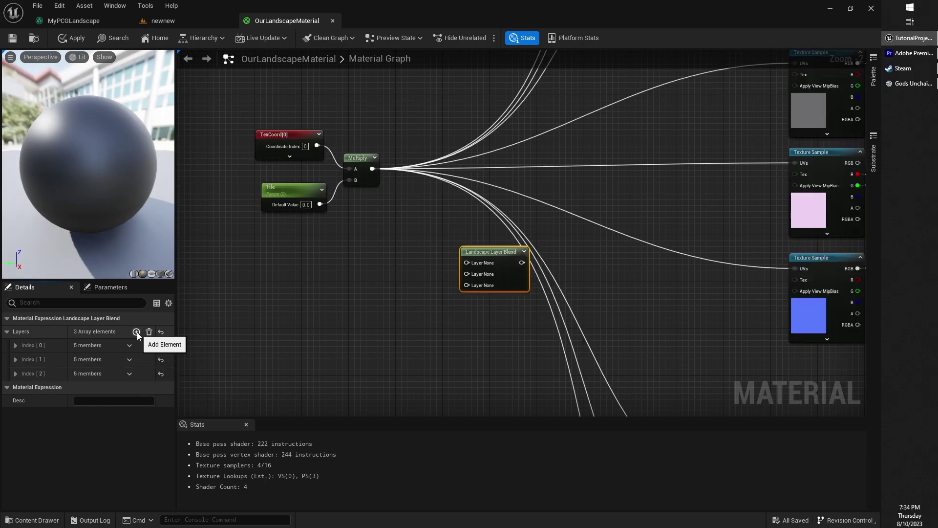
Step: Name the blend's three layers one, two and three
{"action": "left_click", "coordinate": [18, 346]}
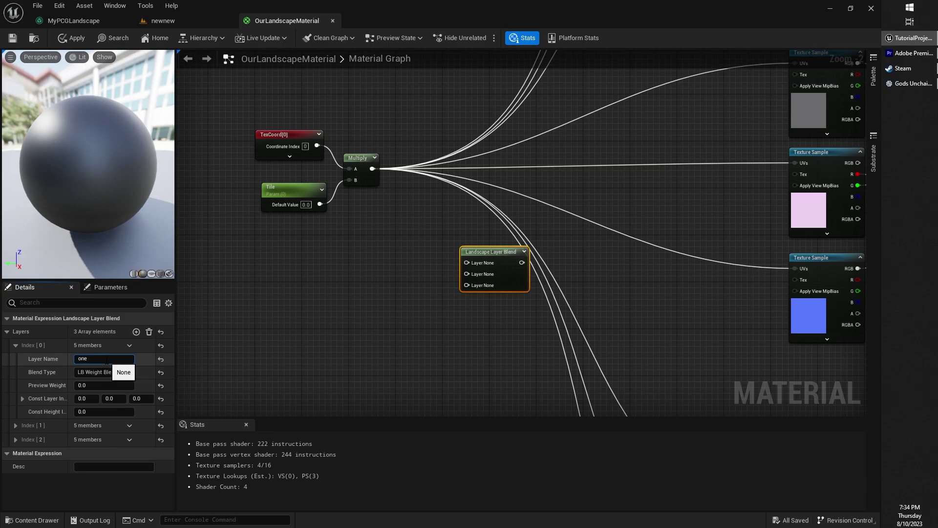
{"action": "left_click", "coordinate": [16, 425]}
{"action": "left_click", "coordinate": [92, 439]}
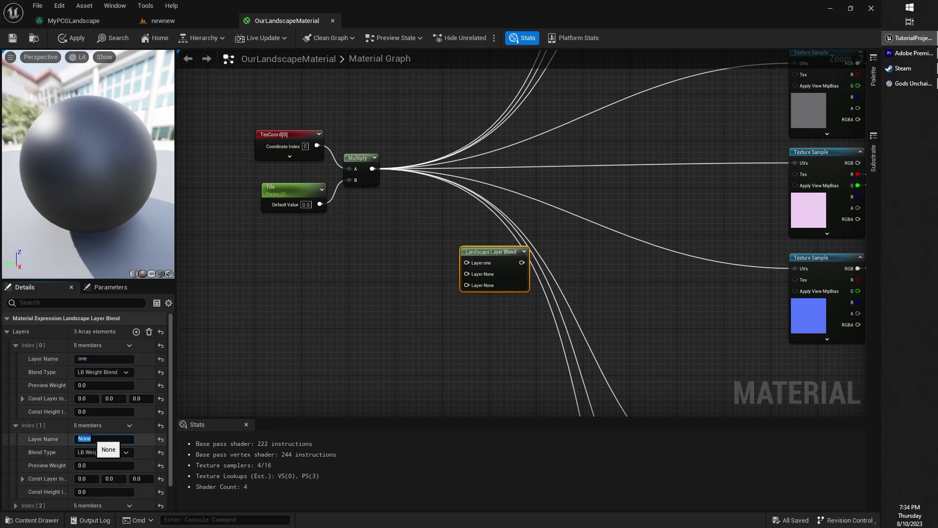
{"action": "scroll", "coordinate": [96, 474], "scroll_direction": "down", "scroll_amount": 2}
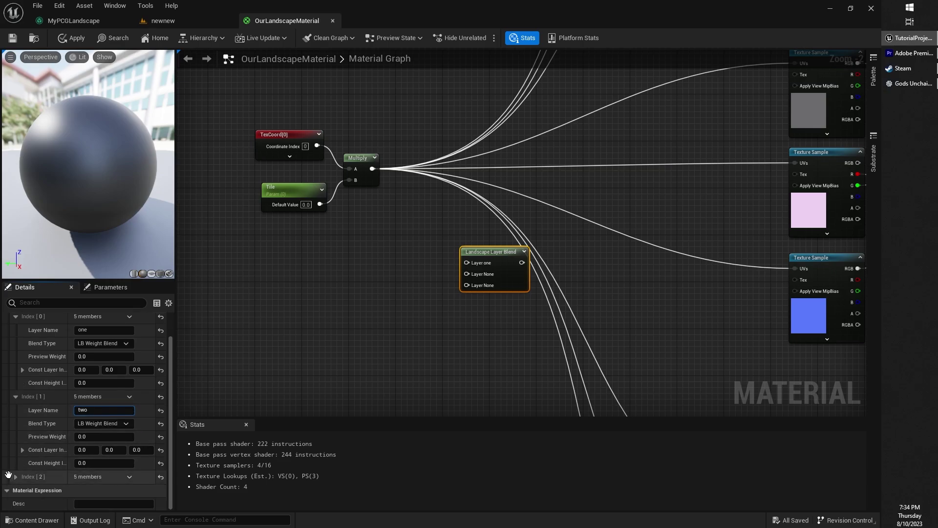
{"action": "left_click", "coordinate": [11, 475]}
{"action": "left_click", "coordinate": [100, 490]}
{"action": "type", "text": "three"}
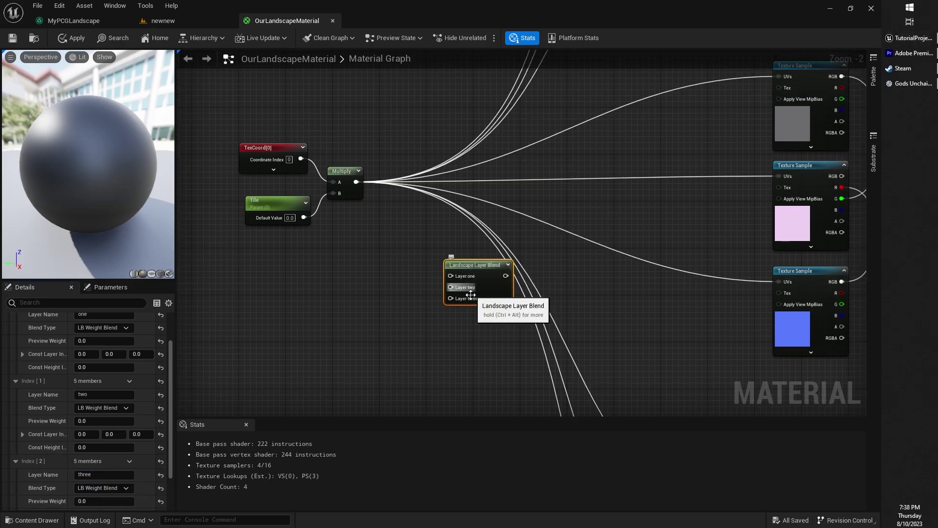
Step: Place the Layer Blend beside the second attributes node and the material output beside it
{"action": "scroll", "coordinate": [602, 261], "scroll_direction": "down", "scroll_amount": 4}
{"action": "right_click_drag", "start_coordinate": [555, 272], "coordinate": [481, 285]}
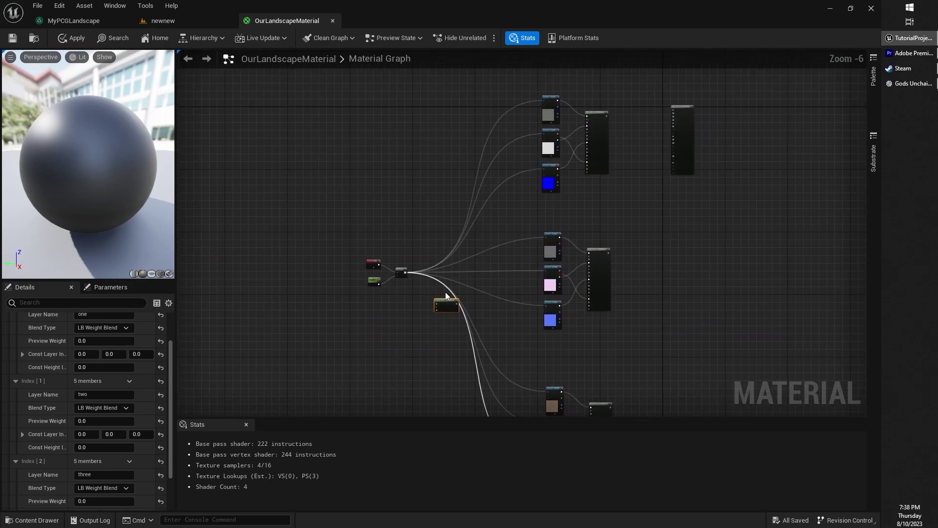
{"action": "left_click_drag", "start_coordinate": [442, 301], "coordinate": [634, 252]}
{"action": "right_click_drag", "start_coordinate": [716, 227], "coordinate": [580, 231]}
{"action": "left_click_drag", "start_coordinate": [547, 120], "coordinate": [589, 250]}
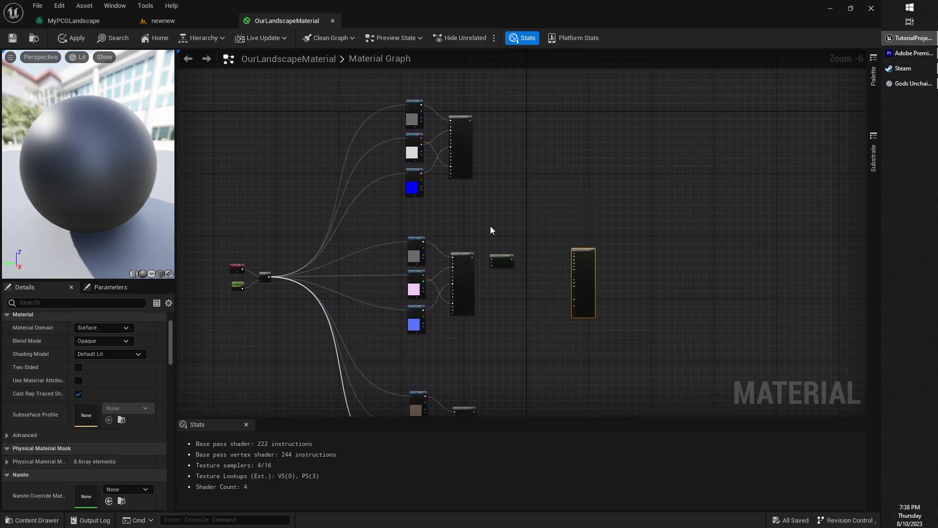
{"action": "scroll", "coordinate": [488, 253], "scroll_direction": "up", "scroll_amount": 1}
{"action": "scroll", "coordinate": [627, 265], "scroll_direction": "up", "scroll_amount": 2}
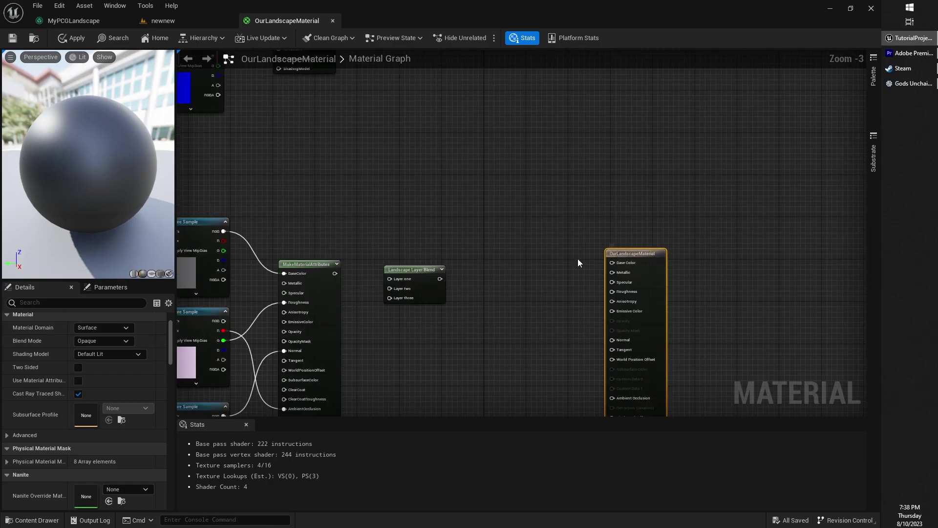
{"action": "scroll", "coordinate": [536, 237], "scroll_direction": "down", "scroll_amount": 2}
Step: Wire the three MakeMaterialAttributes outputs to Layer one, Layer two and Layer three
{"action": "left_click", "coordinate": [510, 301]}
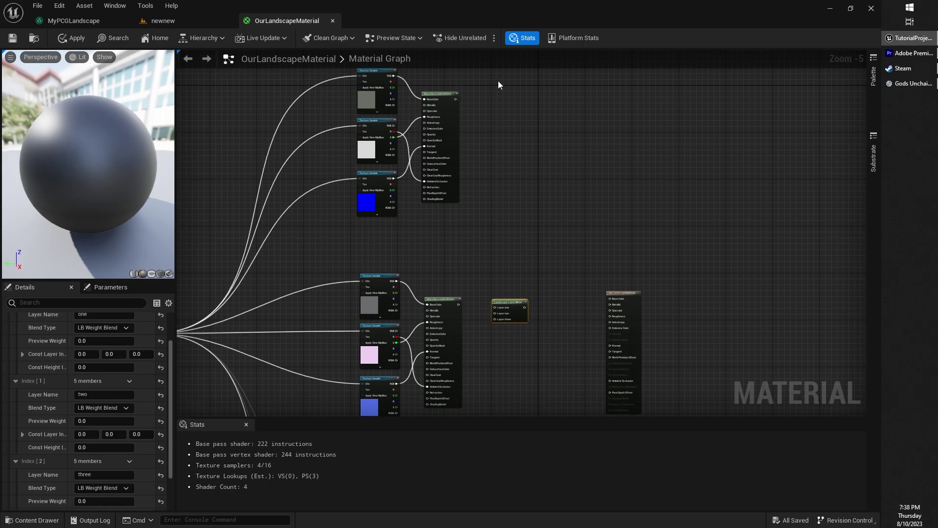
{"action": "scroll", "coordinate": [497, 81], "scroll_direction": "up", "scroll_amount": 4}
{"action": "scroll", "coordinate": [558, 263], "scroll_direction": "down", "scroll_amount": 2}
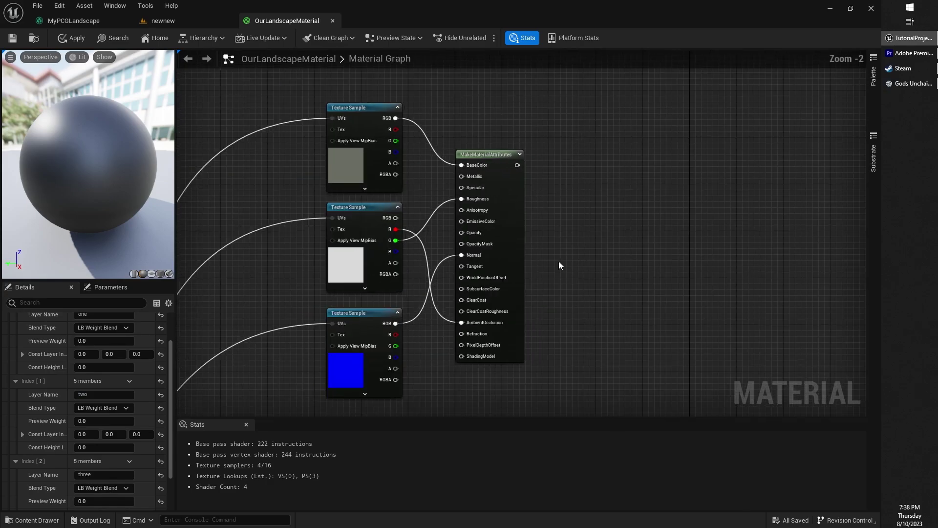
{"action": "right_click_drag", "start_coordinate": [568, 259], "coordinate": [546, 64]}
{"action": "scroll", "coordinate": [565, 221], "scroll_direction": "down", "scroll_amount": 1}
{"action": "right_click_drag", "start_coordinate": [562, 212], "coordinate": [505, 229]}
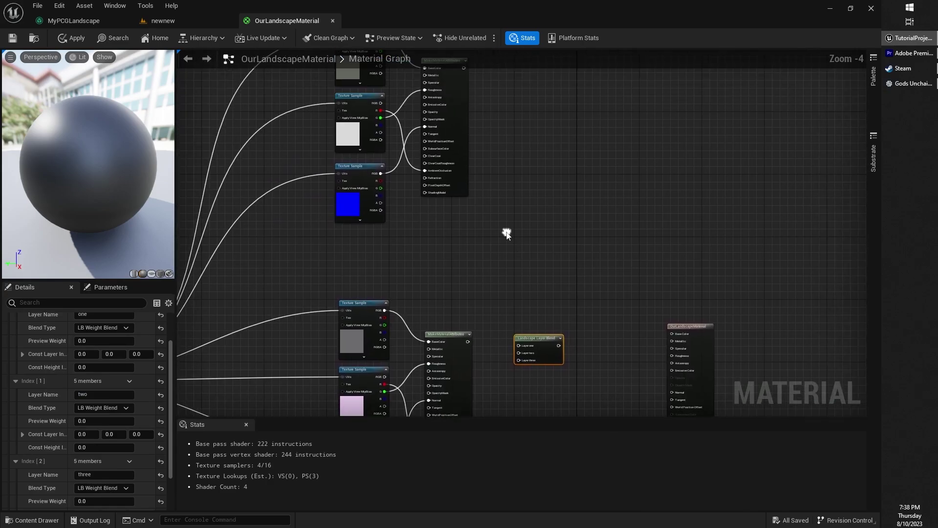
{"action": "left_click_drag", "start_coordinate": [464, 69], "coordinate": [516, 349]}
{"action": "right_click_drag", "start_coordinate": [514, 355], "coordinate": [515, 245]}
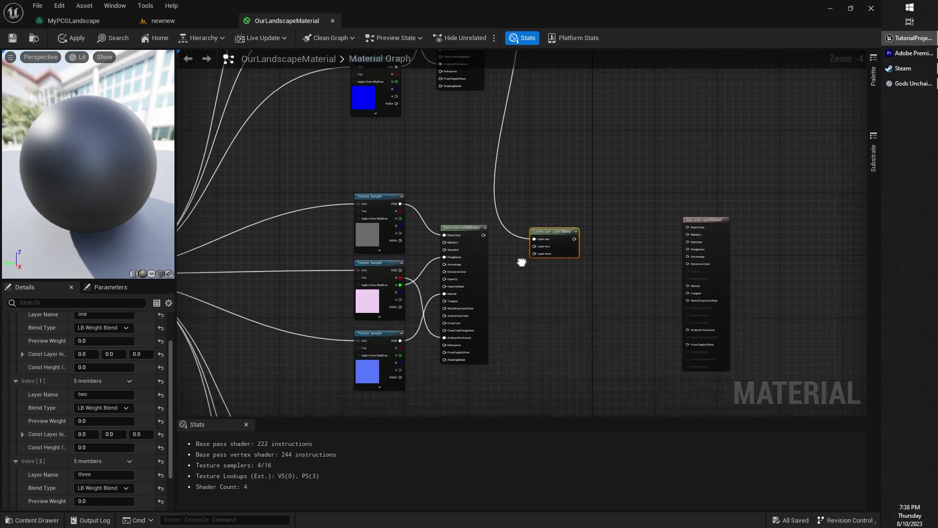
{"action": "scroll", "coordinate": [515, 245], "scroll_direction": "up", "scroll_amount": 3}
{"action": "left_click_drag", "start_coordinate": [459, 206], "coordinate": [549, 225]}
{"action": "scroll", "coordinate": [531, 274], "scroll_direction": "down", "scroll_amount": 3}
{"action": "right_click_drag", "start_coordinate": [531, 275], "coordinate": [544, 156]}
{"action": "left_click_drag", "start_coordinate": [512, 375], "coordinate": [558, 87]}
{"action": "right_click_drag", "start_coordinate": [582, 126], "coordinate": [574, 220]}
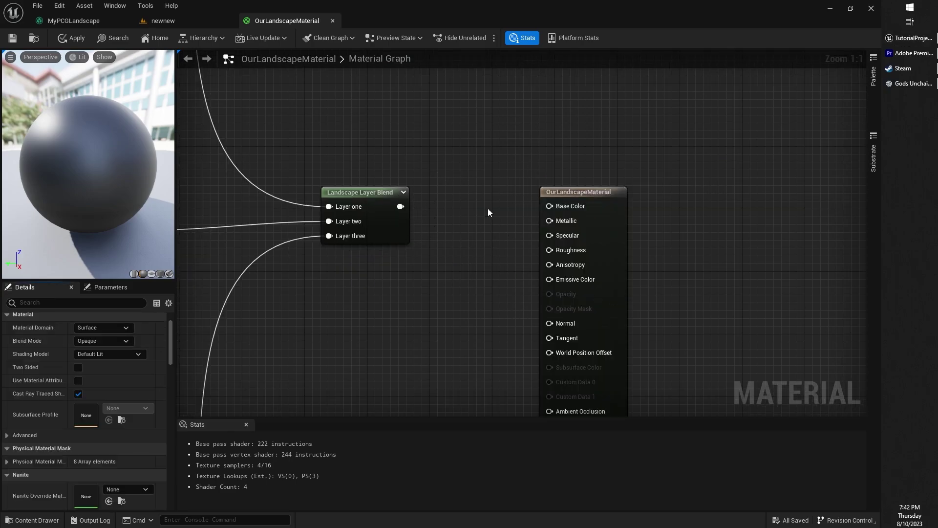
Step: Enable Use Material Attributes on OurLandscapeMaterial
{"action": "right_click_drag", "start_coordinate": [479, 124], "coordinate": [471, 93]}
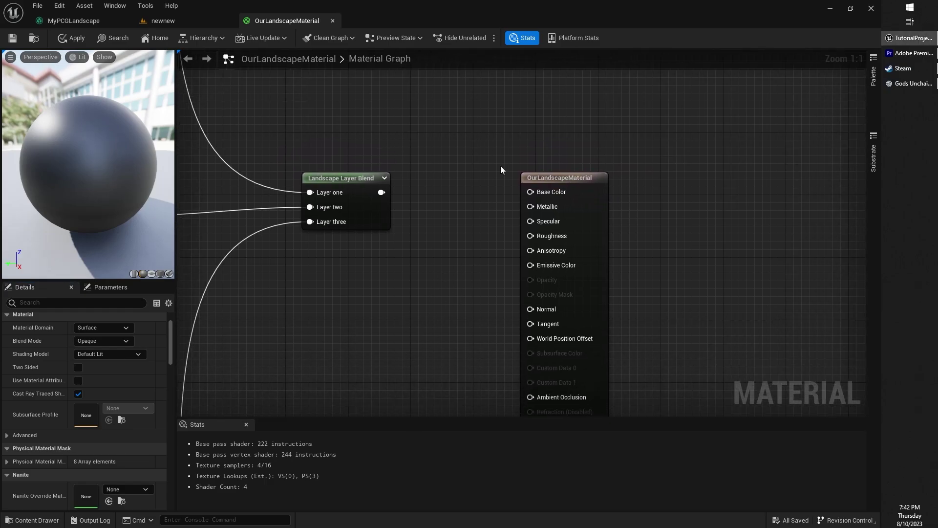
{"action": "right_click_drag", "start_coordinate": [423, 317], "coordinate": [430, 306]}
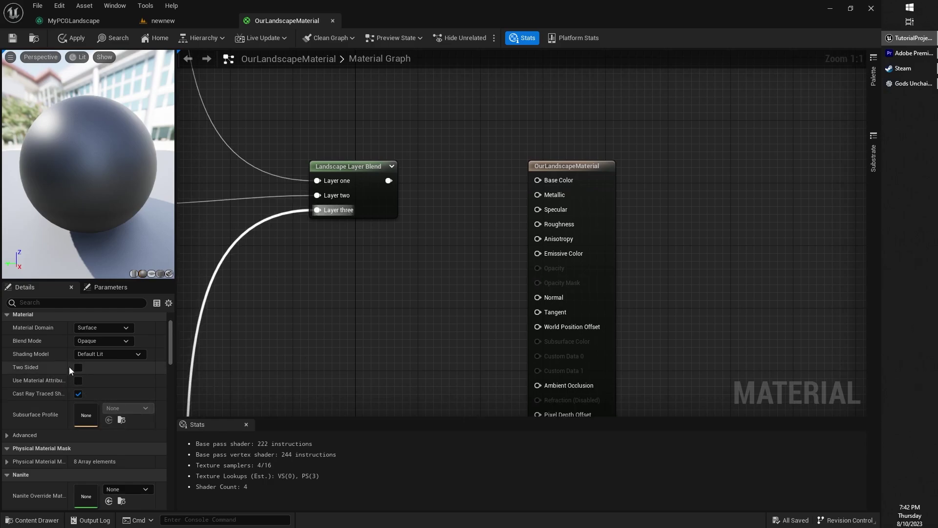
{"action": "scroll", "coordinate": [31, 328], "scroll_direction": "up", "scroll_amount": 1}
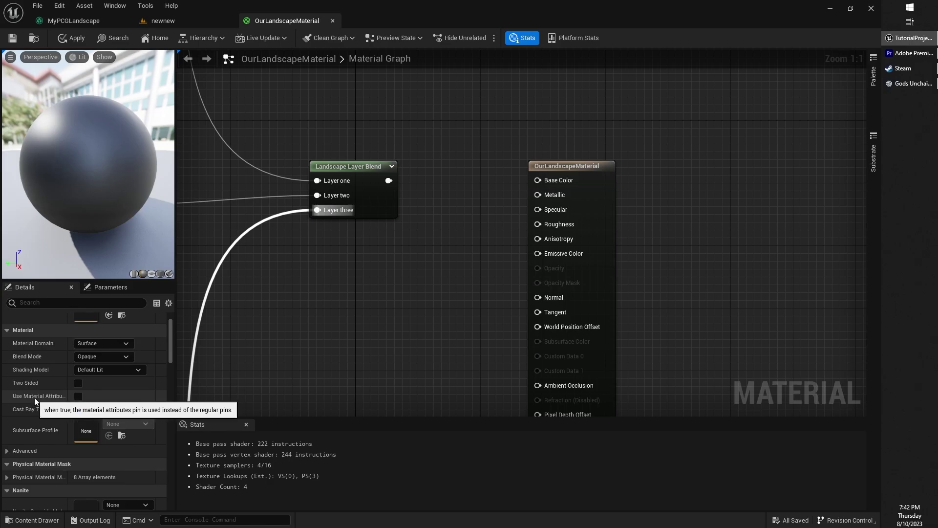
{"action": "left_click", "coordinate": [78, 395]}
Step: Connect the Landscape Layer Blend output to the Material Attributes input and save the material
{"action": "left_click", "coordinate": [566, 170]}
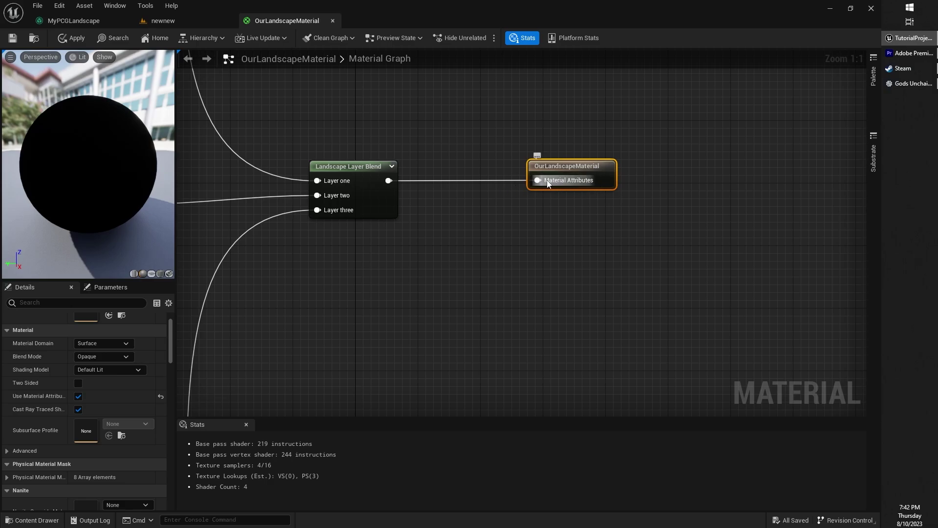
{"action": "left_click", "coordinate": [390, 179], "text": "alt"}
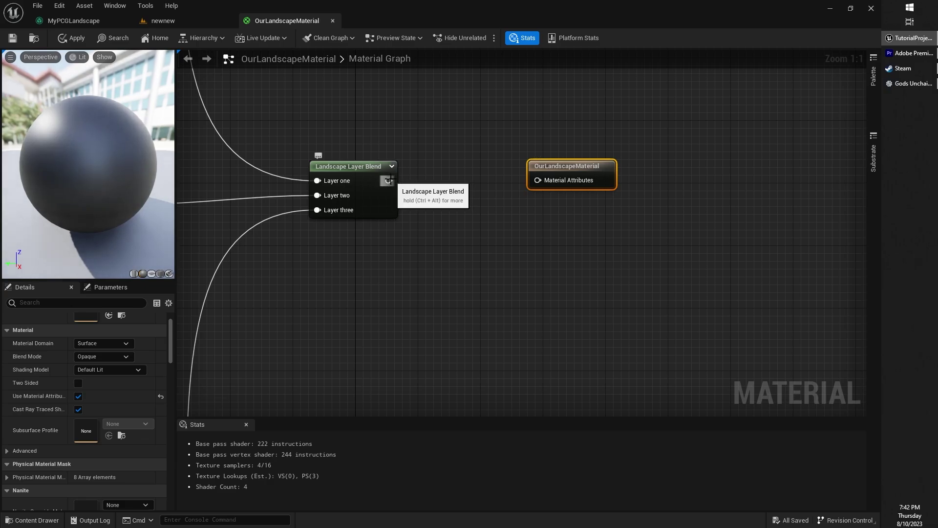
{"action": "left_click_drag", "start_coordinate": [390, 179], "coordinate": [537, 181]}
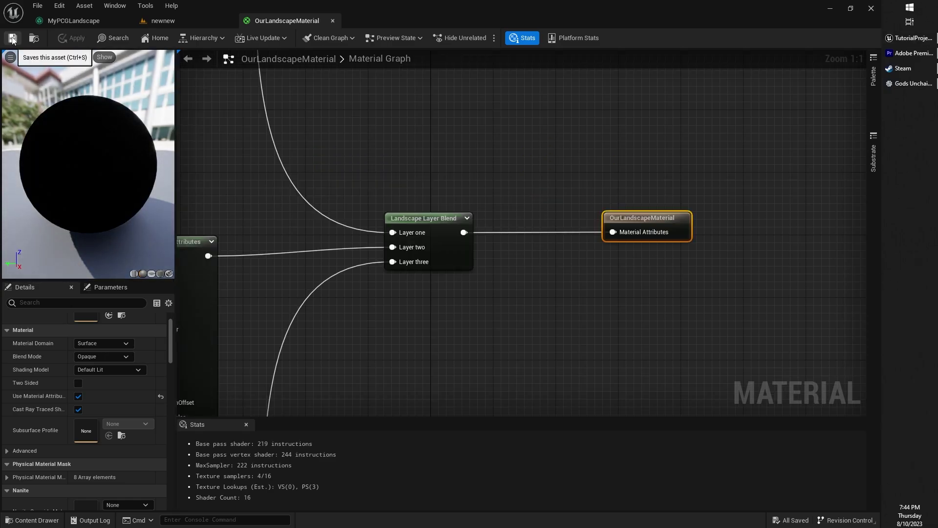
{"action": "left_click", "coordinate": [12, 39]}
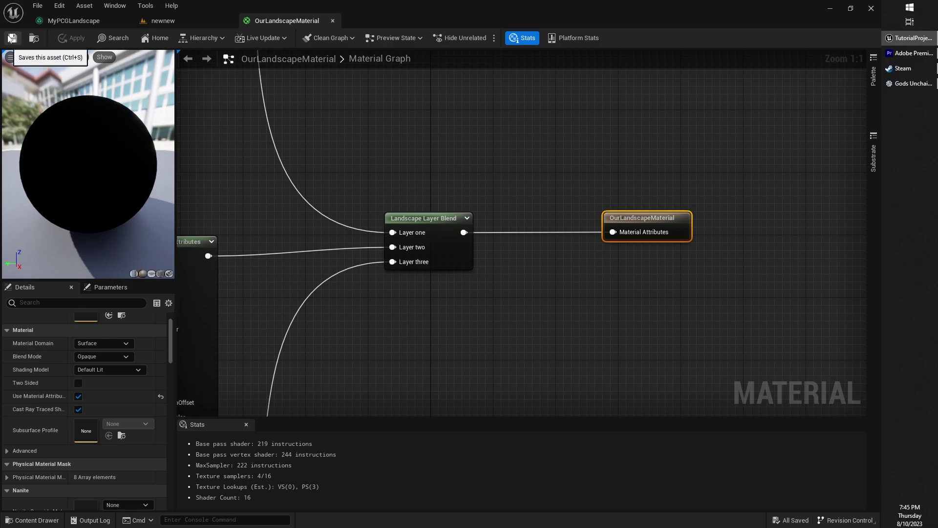
{"action": "left_click", "coordinate": [13, 38]}
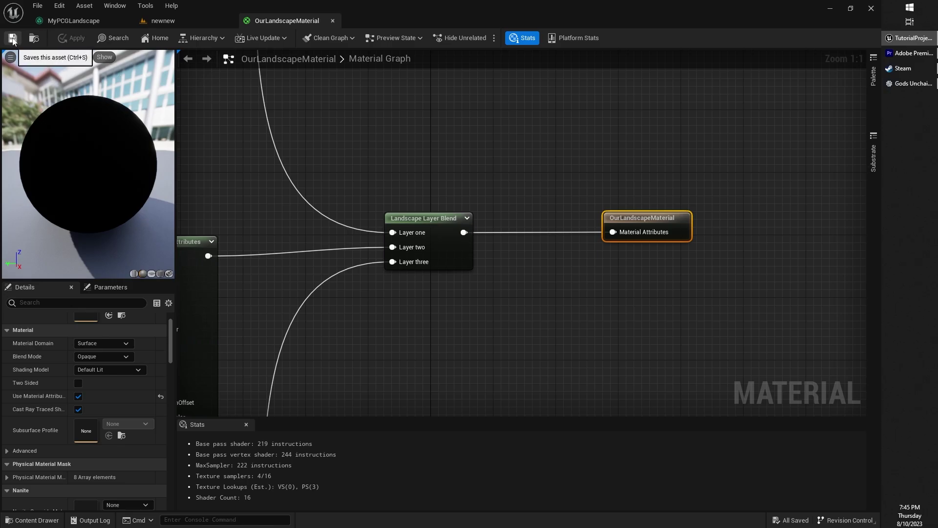
{"action": "right_click_drag", "start_coordinate": [505, 135], "coordinate": [538, 151]}
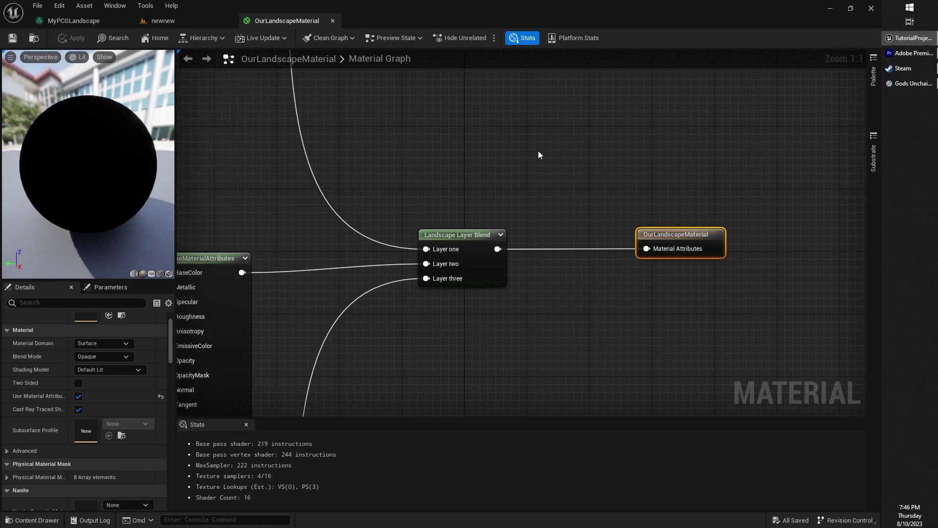
Step: Back in the newnew level, create OurLandscapeMaterial_Inst from OurLandscapeMaterial, keeping the default name
{"action": "left_click", "coordinate": [215, 21]}
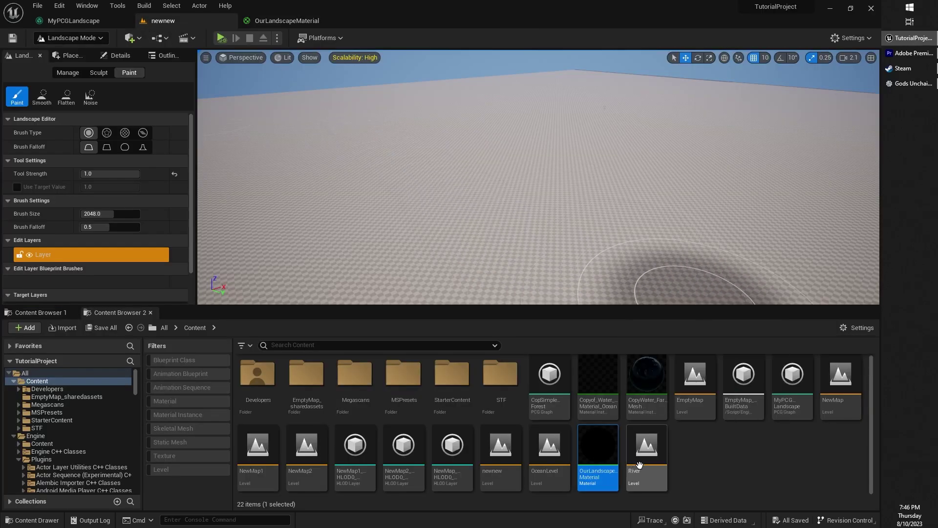
{"action": "mouse_move", "coordinate": [596, 452]}
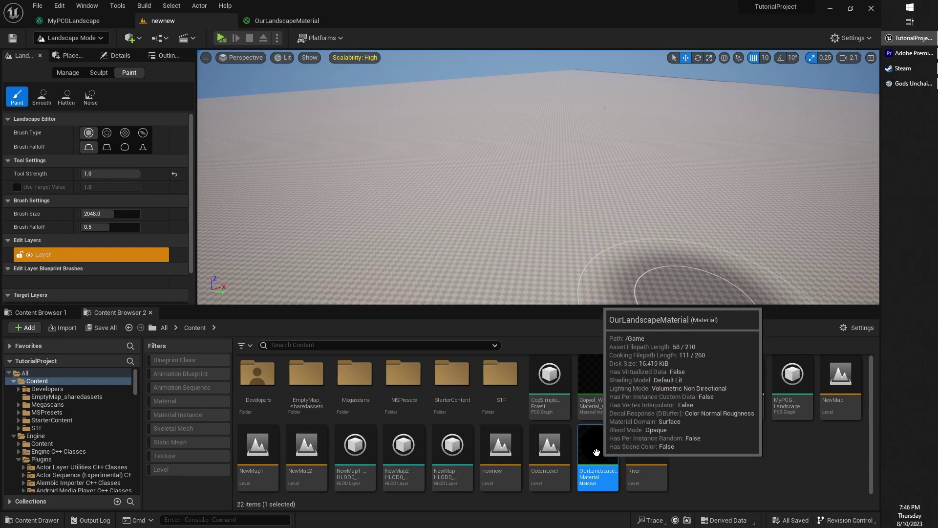
{"action": "right_click", "coordinate": [596, 451]}
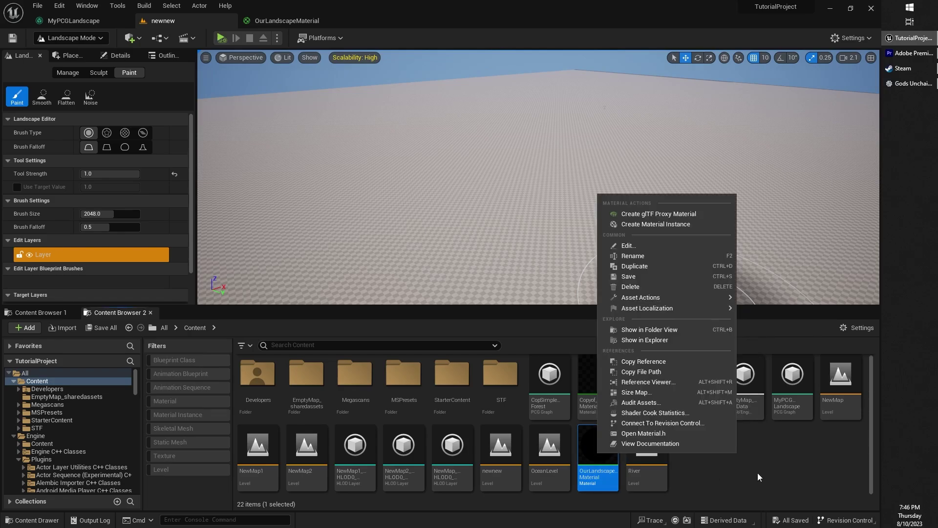
{"action": "left_click", "coordinate": [757, 472]}
{"action": "left_click", "coordinate": [599, 444]}
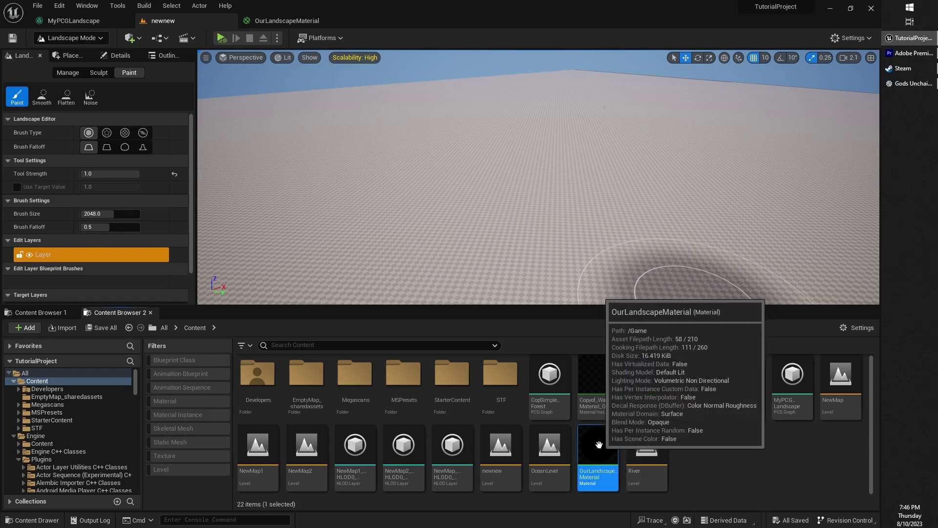
{"action": "right_click", "coordinate": [598, 445]}
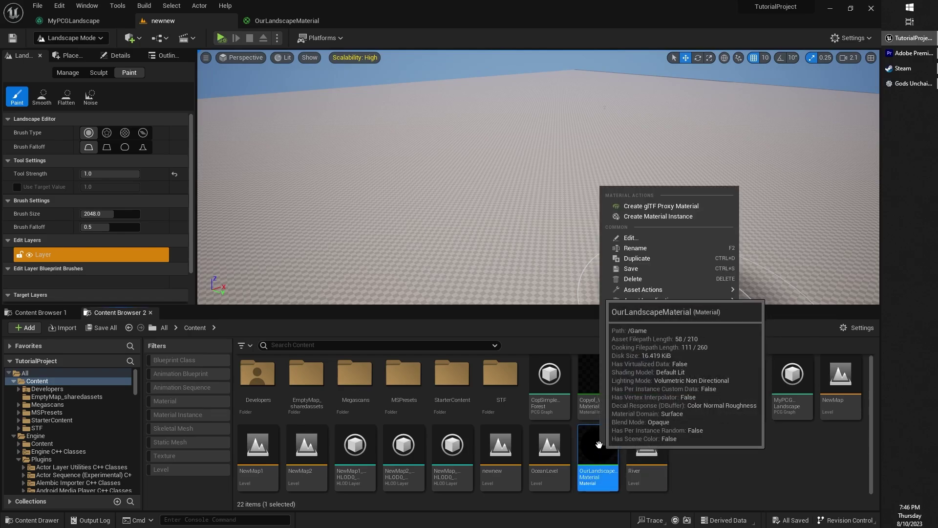
{"action": "left_click", "coordinate": [671, 216]}
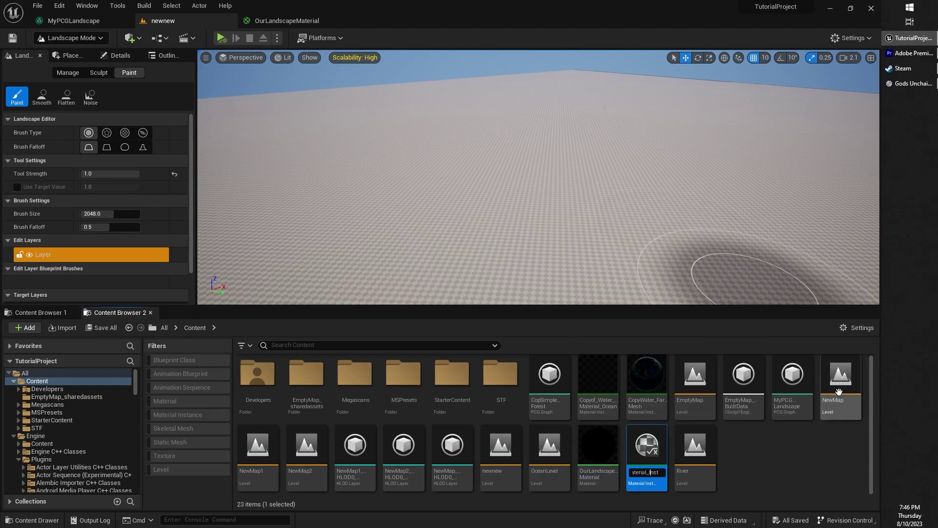
{"action": "key", "text": "Return"}
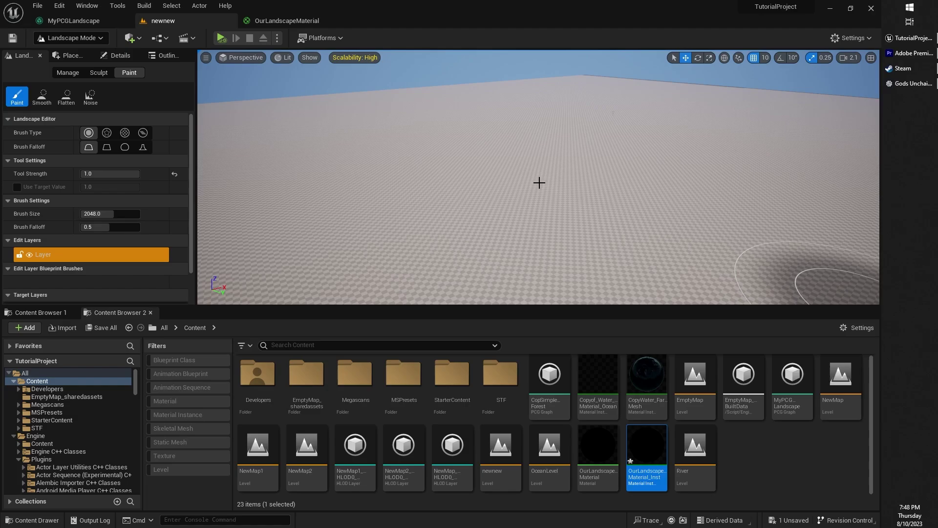
{"action": "right_click_drag", "start_coordinate": [529, 180], "coordinate": [497, 152]}
Step: Save the material instance, switch to Selection Mode and select the landscape
{"action": "key", "text": "ctrl+s"}
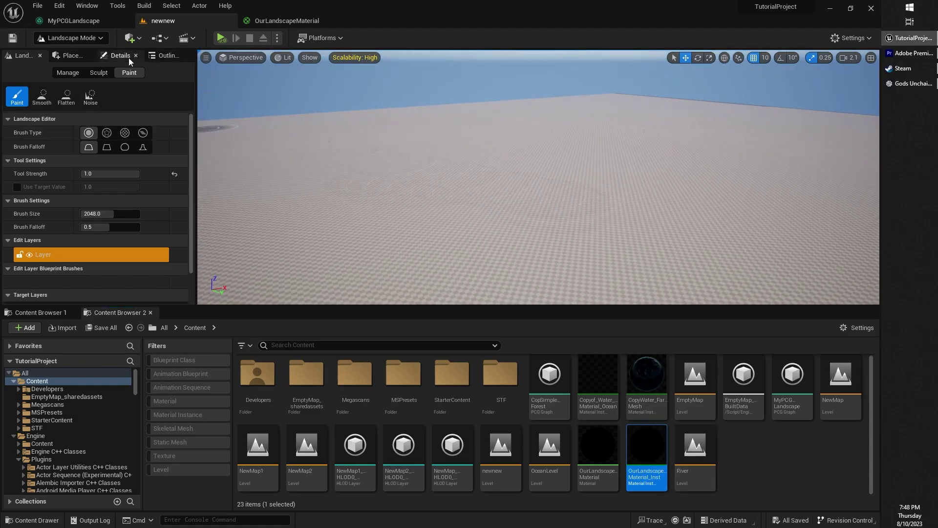
{"action": "left_click", "coordinate": [97, 39]}
{"action": "left_click", "coordinate": [73, 51]}
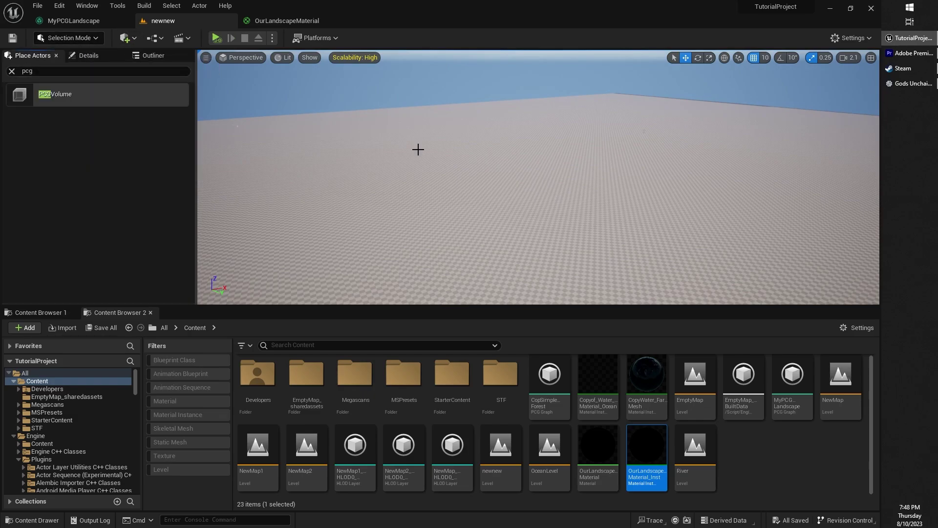
{"action": "left_click", "coordinate": [469, 158]}
{"action": "right_click_drag", "start_coordinate": [469, 159], "coordinate": [513, 161]}
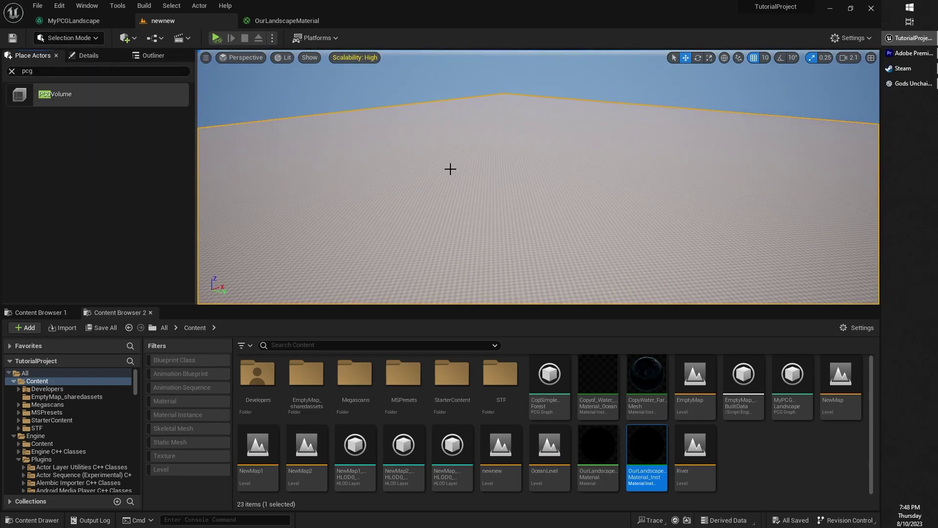
Step: Set the landscape's Landscape Material to OurLandscapeMaterial_Inst from the Content Browser
{"action": "left_click", "coordinate": [90, 59]}
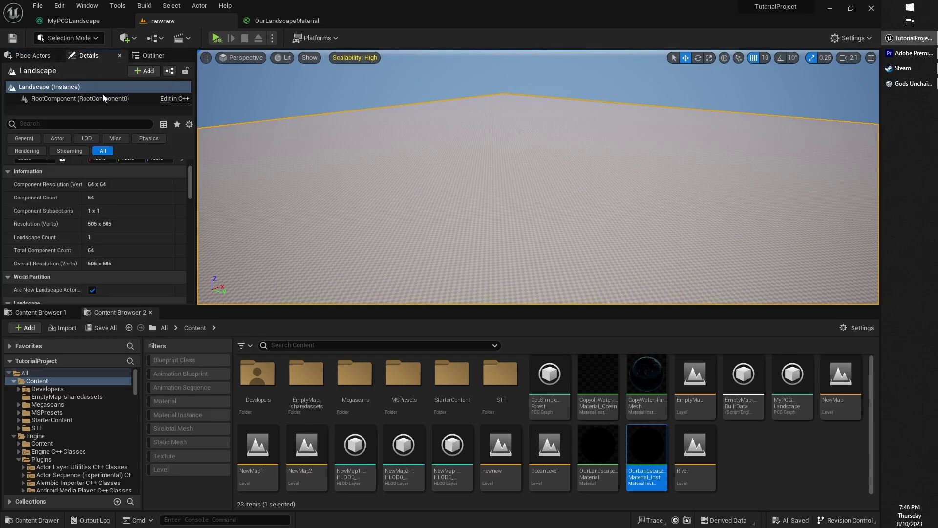
{"action": "scroll", "coordinate": [145, 210], "scroll_direction": "down", "scroll_amount": 5}
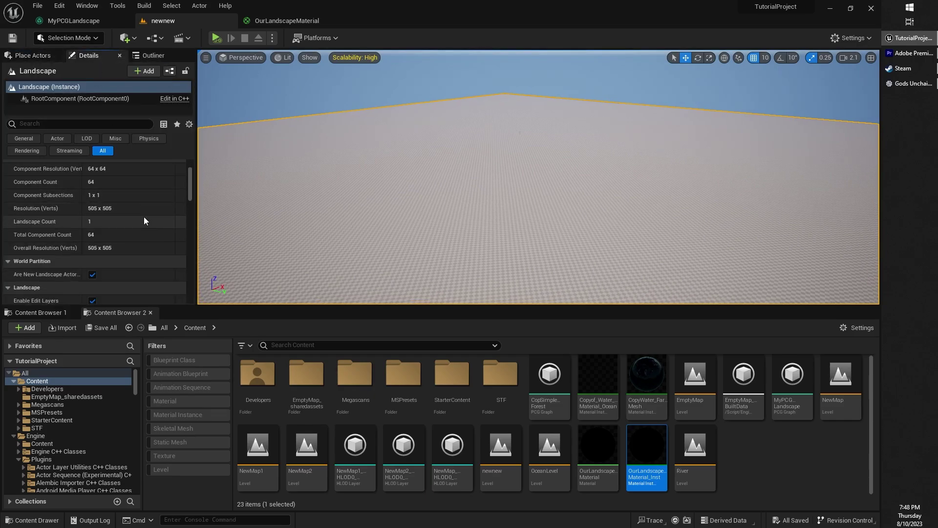
{"action": "scroll", "coordinate": [112, 249], "scroll_direction": "down", "scroll_amount": 2}
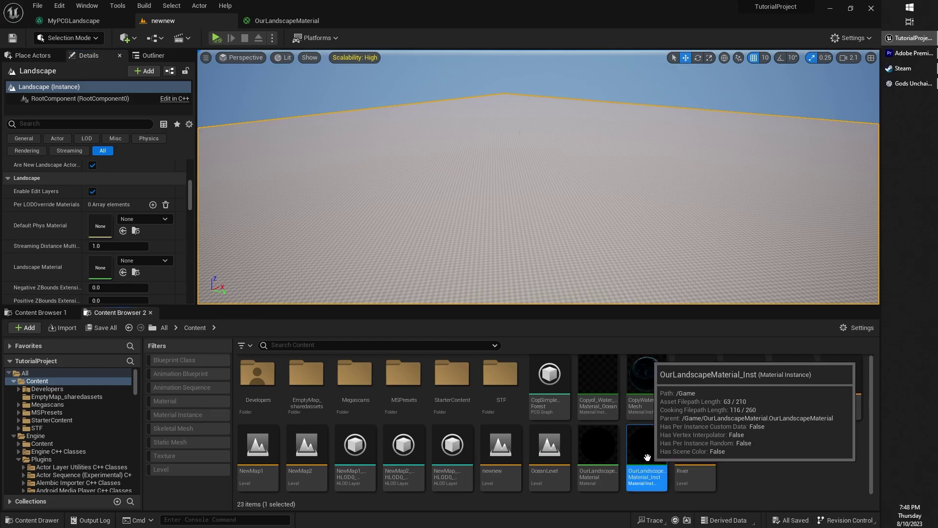
{"action": "left_click", "coordinate": [124, 273]}
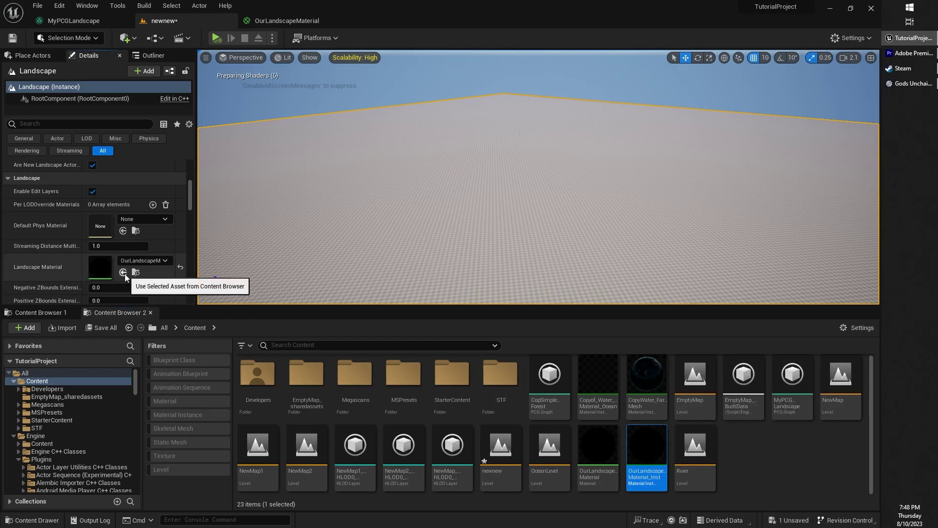
{"action": "right_click_drag", "start_coordinate": [465, 218], "coordinate": [501, 207]}
{"action": "right_click_drag", "start_coordinate": [621, 235], "coordinate": [621, 235]}
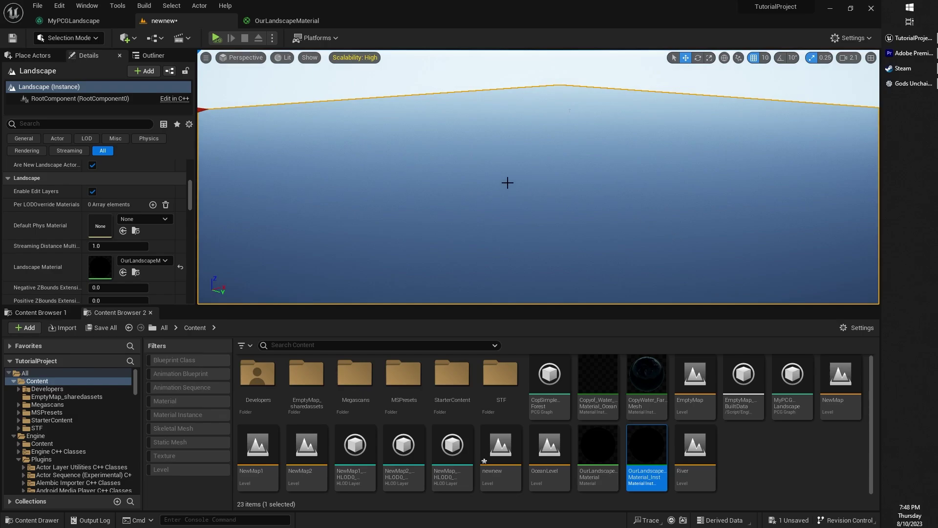
Step: Return to Landscape Mode and scroll to the Paint target layers
{"action": "left_click", "coordinate": [77, 40]}
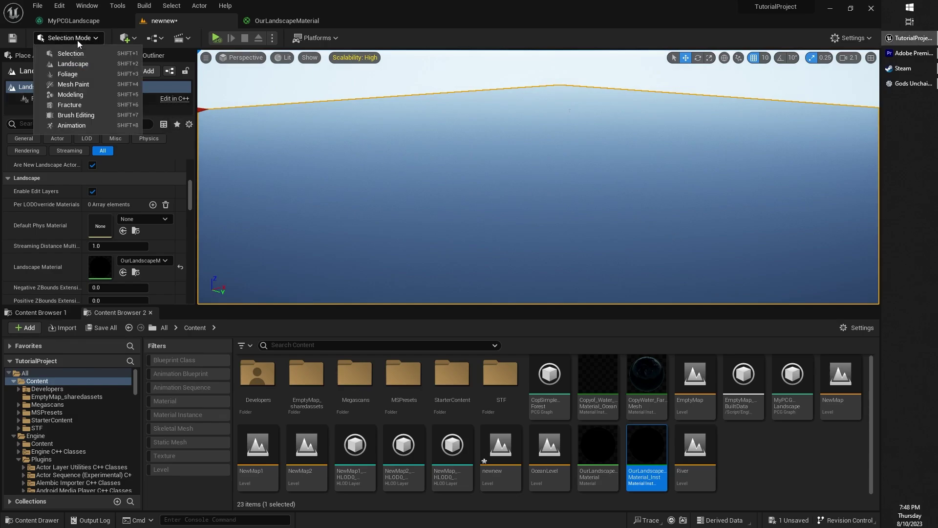
{"action": "left_click", "coordinate": [74, 64]}
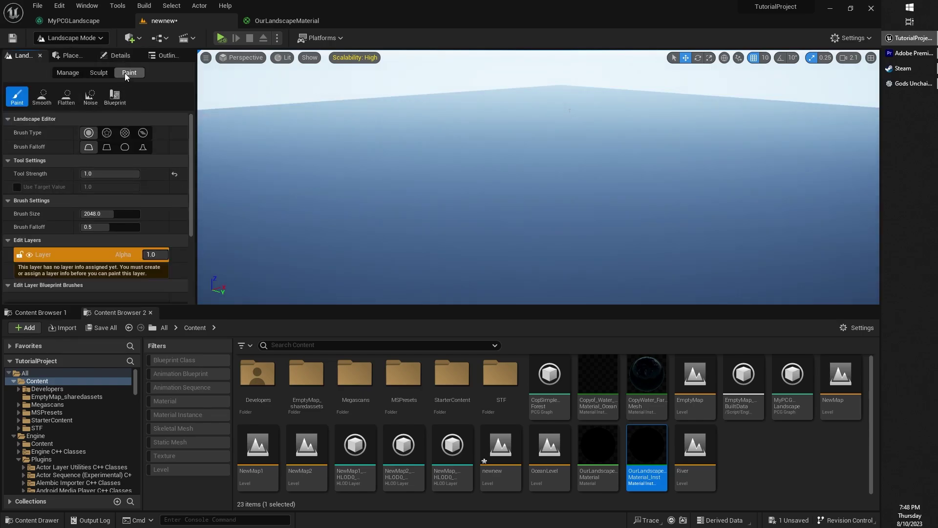
{"action": "scroll", "coordinate": [156, 186], "scroll_direction": "down", "scroll_amount": 4}
{"action": "scroll", "coordinate": [149, 210], "scroll_direction": "down", "scroll_amount": 1}
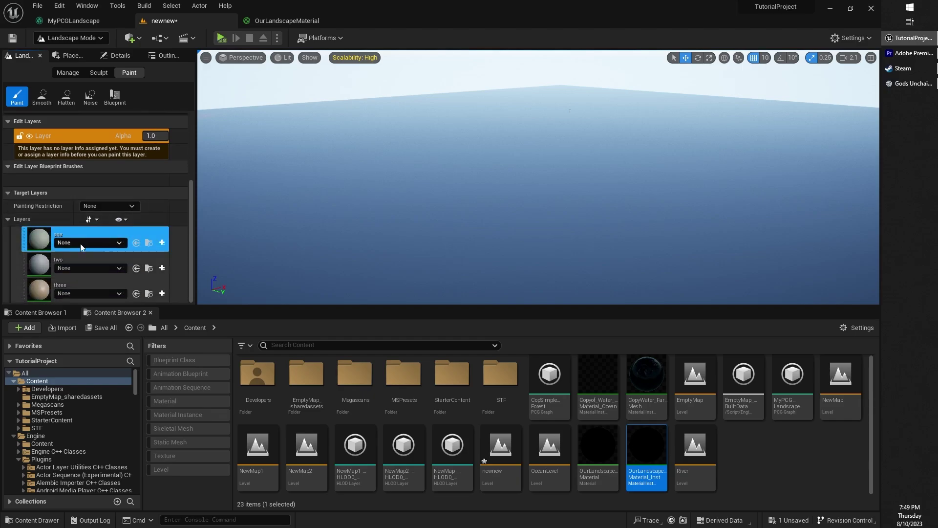
Step: Create and save weight-blended one_LayerInfo, two_LayerInfo and three_LayerInfo for layers one, two and three
{"action": "left_click", "coordinate": [162, 243]}
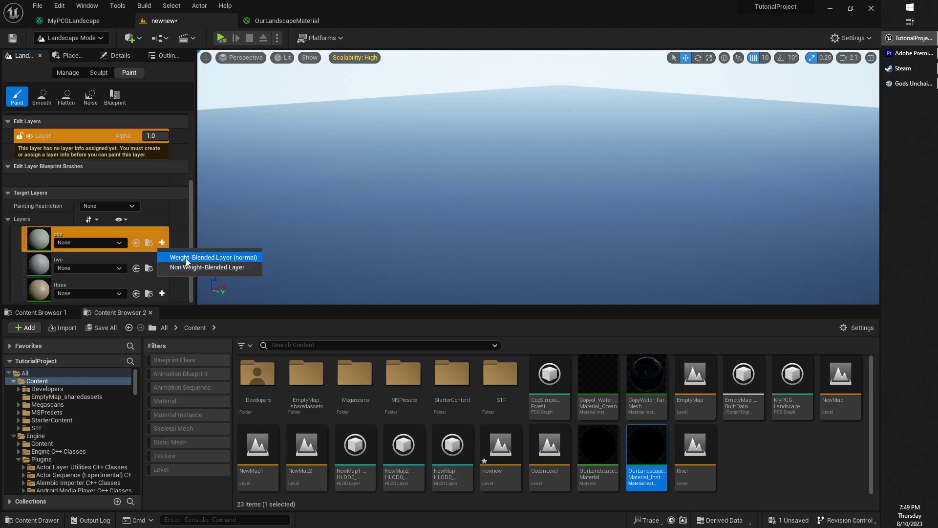
{"action": "left_click", "coordinate": [187, 259]}
{"action": "left_click", "coordinate": [479, 369]}
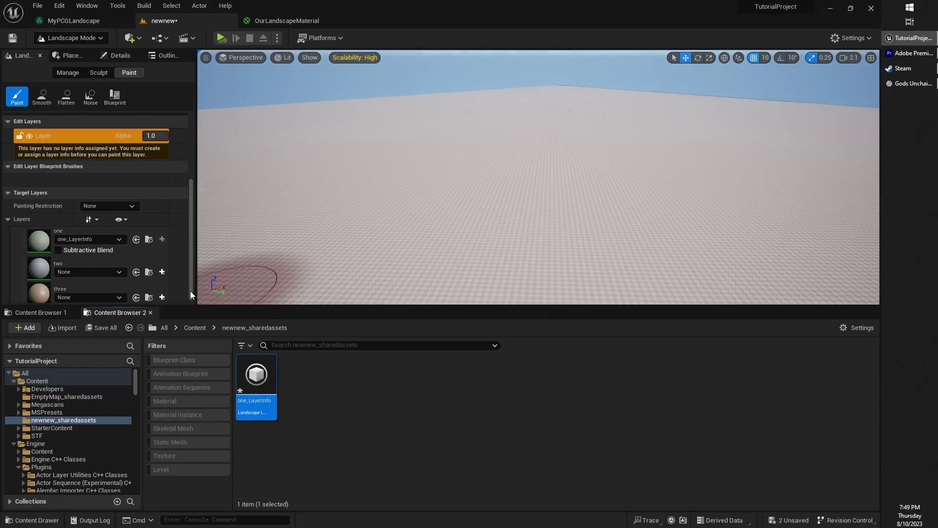
{"action": "left_click", "coordinate": [162, 272]}
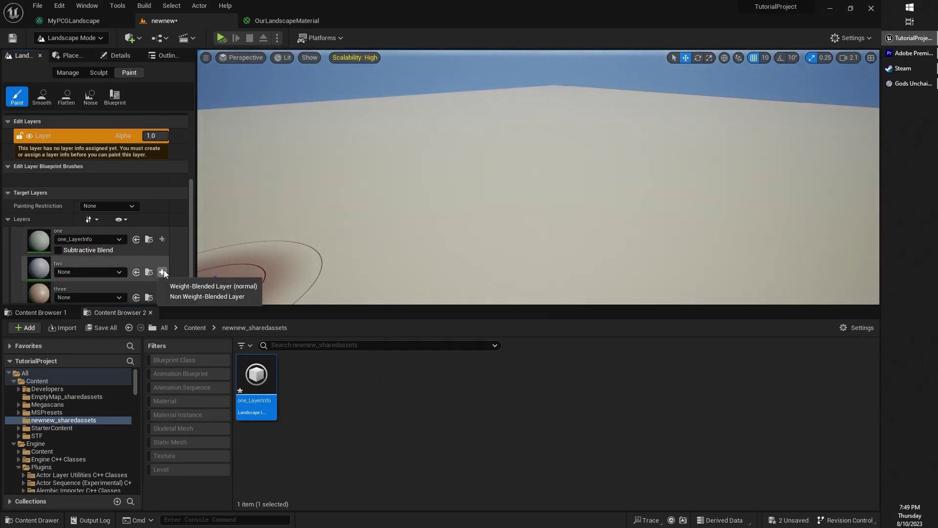
{"action": "left_click", "coordinate": [195, 287]}
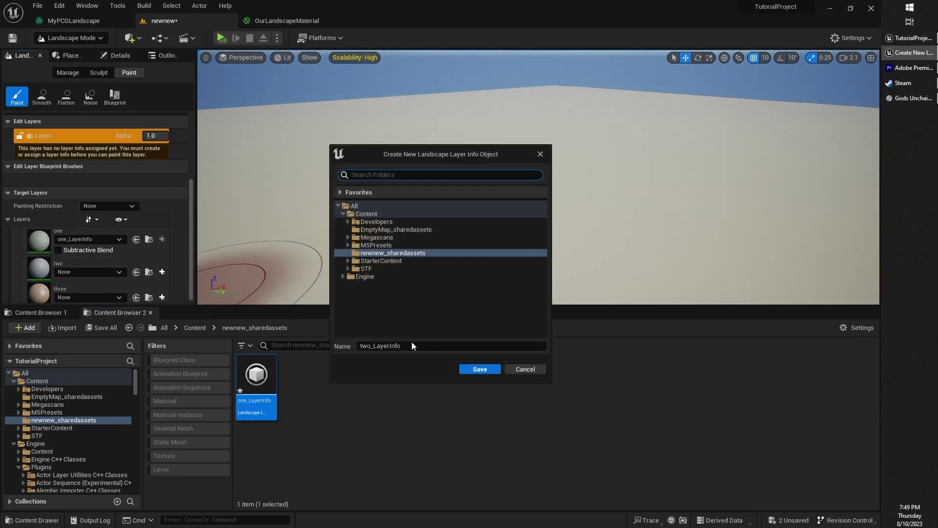
{"action": "left_click", "coordinate": [479, 369]}
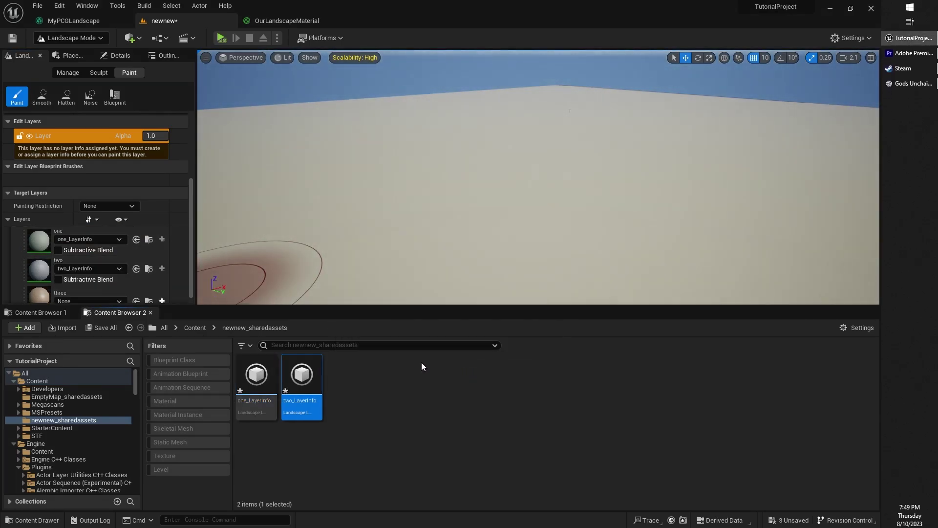
{"action": "left_click", "coordinate": [161, 293]}
{"action": "left_click", "coordinate": [223, 308]}
{"action": "left_click", "coordinate": [476, 369]}
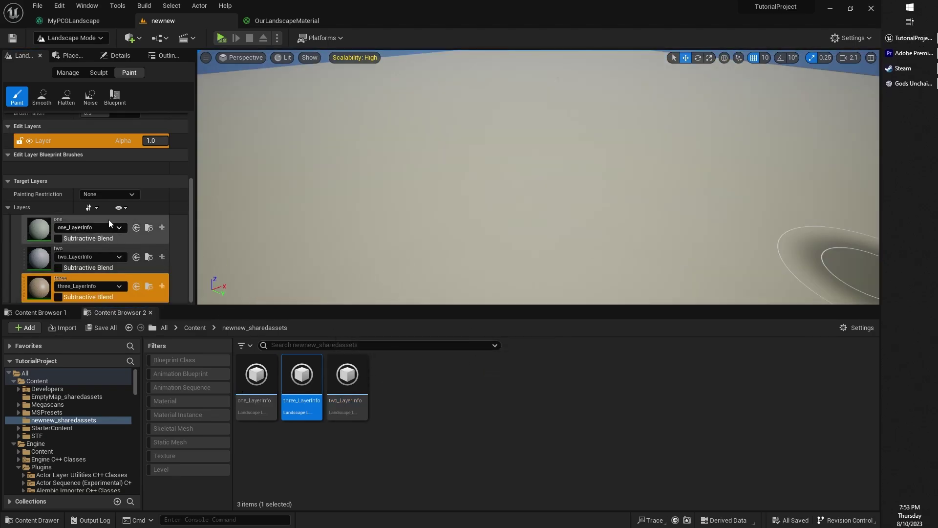
Step: Paint a pale purple patch of layer two onto the landscape
{"action": "left_click", "coordinate": [110, 221]}
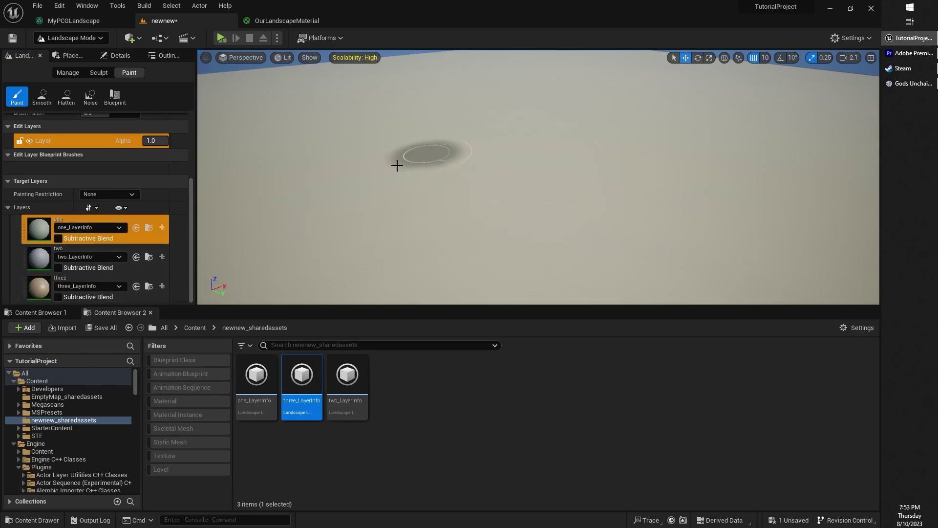
{"action": "scroll", "coordinate": [147, 205], "scroll_direction": "up", "scroll_amount": 5}
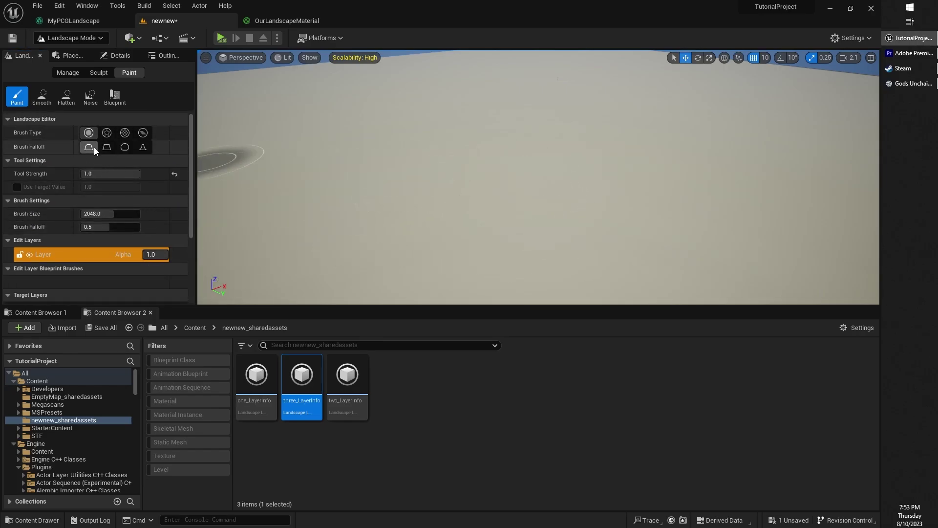
{"action": "scroll", "coordinate": [132, 224], "scroll_direction": "down", "scroll_amount": 1}
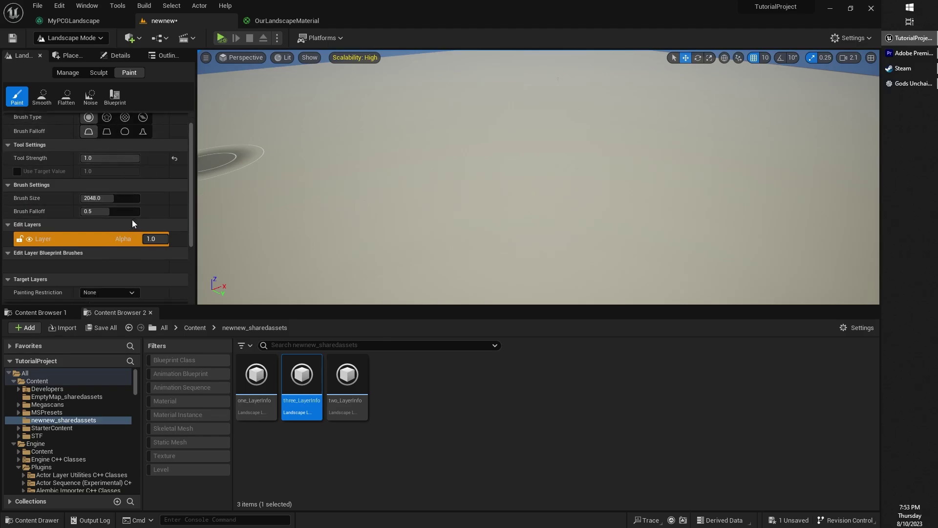
{"action": "scroll", "coordinate": [132, 223], "scroll_direction": "down", "scroll_amount": 4}
{"action": "left_click", "coordinate": [138, 249]}
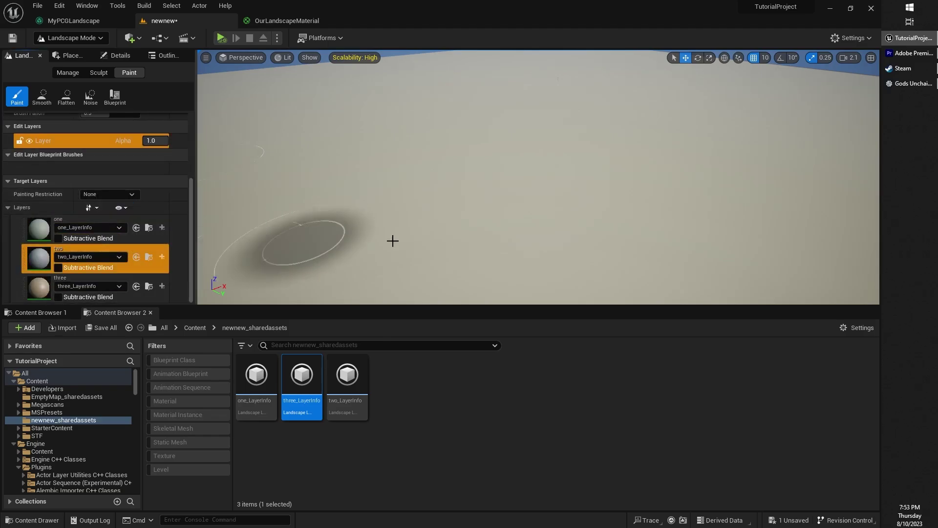
{"action": "mouse_move", "coordinate": [431, 240]}
{"action": "left_mouse_down"}
{"action": "mouse_move", "coordinate": [536, 207]}
{"action": "mouse_move", "coordinate": [444, 232]}
{"action": "mouse_move", "coordinate": [452, 189]}
{"action": "left_mouse_up"}
{"action": "mouse_move", "coordinate": [451, 189]}
{"action": "right_mouse_down"}
{"action": "mouse_move", "coordinate": [469, 193]}
{"action": "mouse_move", "coordinate": [459, 205]}
{"action": "mouse_move", "coordinate": [405, 171]}
{"action": "mouse_move", "coordinate": [418, 169]}
{"action": "mouse_move", "coordinate": [429, 194]}
{"action": "right_mouse_up"}
Step: Paint a broad tan-orange area of layer three across the landscape
{"action": "key", "text": "s"}
{"action": "left_click", "coordinate": [140, 280]}
{"action": "mouse_move", "coordinate": [632, 220]}
{"action": "left_mouse_down"}
{"action": "mouse_move", "coordinate": [644, 194]}
{"action": "mouse_move", "coordinate": [563, 227]}
{"action": "mouse_move", "coordinate": [664, 197]}
{"action": "left_mouse_up"}
{"action": "key", "text": "w"}
{"action": "mouse_move", "coordinate": [664, 197]}
{"action": "right_mouse_down"}
{"action": "mouse_move", "coordinate": [683, 190]}
{"action": "mouse_move", "coordinate": [659, 210]}
{"action": "mouse_move", "coordinate": [660, 226]}
{"action": "right_mouse_up"}
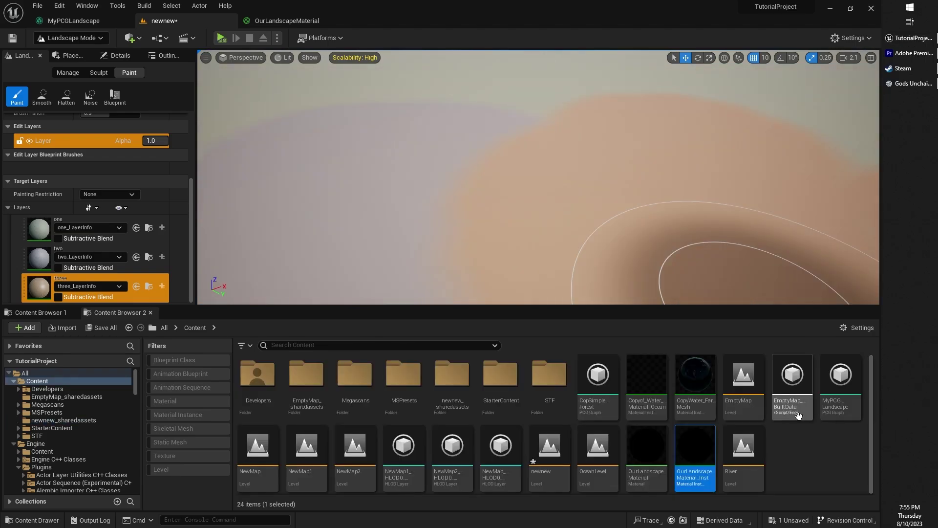
Step: Open OurLandscapeMaterial_Inst and detach its editor into a window snapped to the right half
{"action": "mouse_move", "coordinate": [693, 448]}
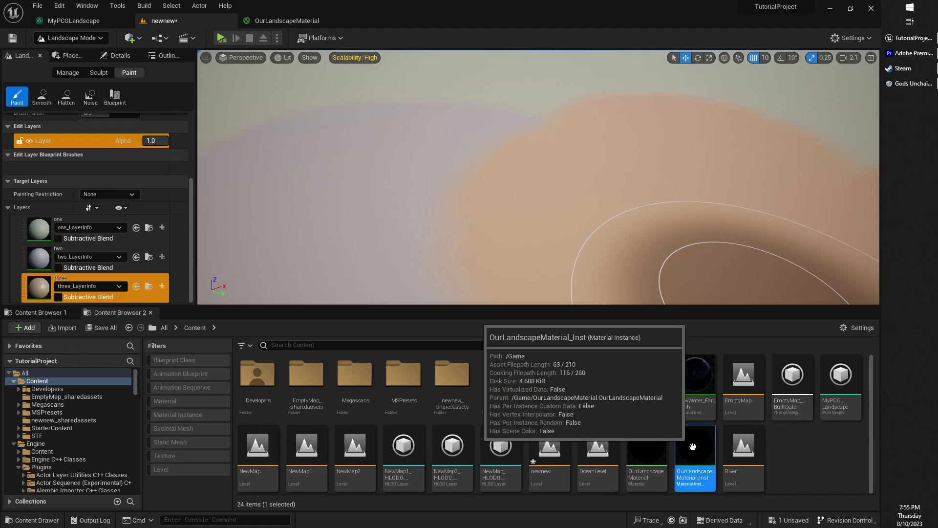
{"action": "double_click", "coordinate": [693, 449]}
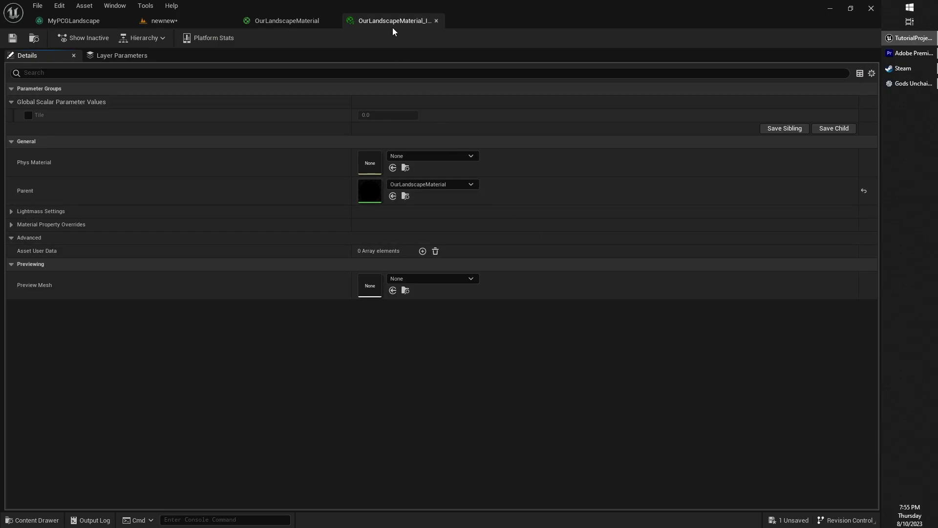
{"action": "left_click_drag", "start_coordinate": [392, 28], "coordinate": [347, 139]}
{"action": "key", "text": "super+Right"}
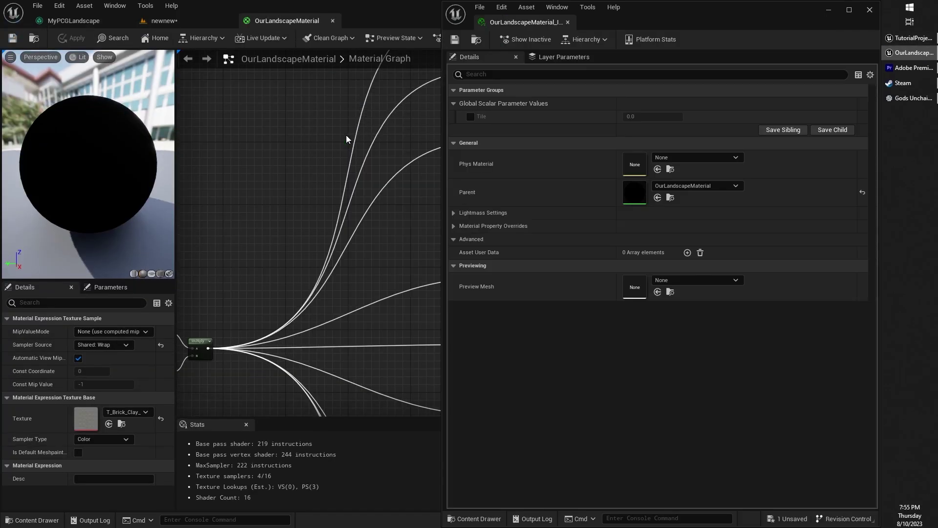
{"action": "key", "text": "Escape"}
Step: Return the left window to the newnew level and adjust both windows' widths
{"action": "left_click", "coordinate": [60, 25]}
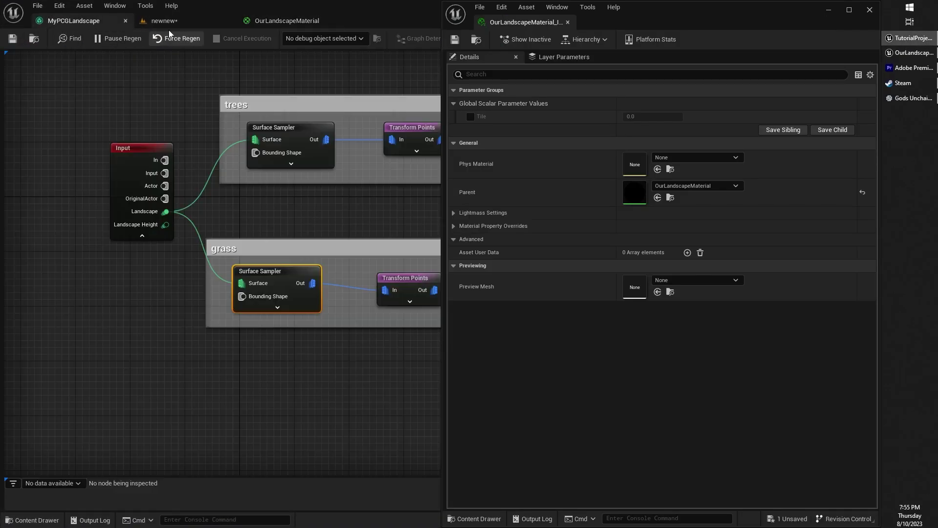
{"action": "left_click", "coordinate": [166, 23]}
{"action": "left_click_drag", "start_coordinate": [440, 179], "coordinate": [627, 195]}
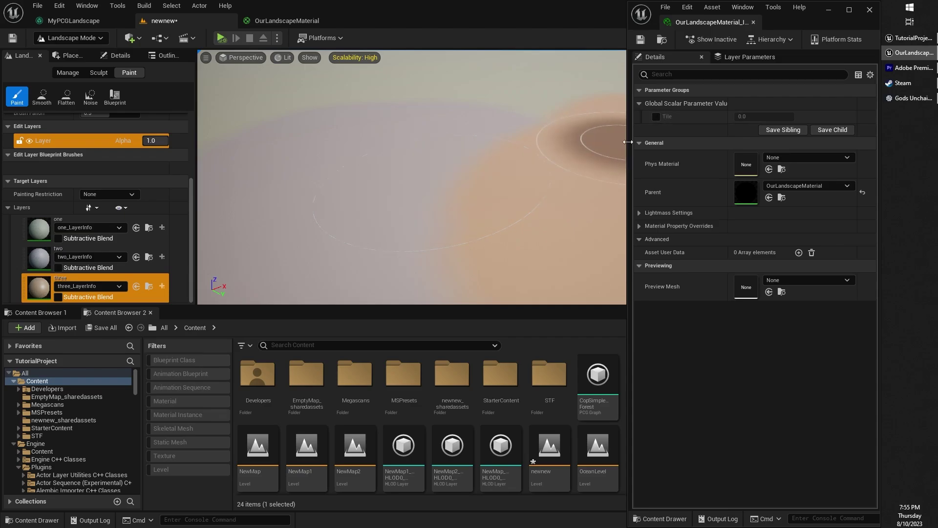
{"action": "left_click_drag", "start_coordinate": [627, 144], "coordinate": [610, 145]}
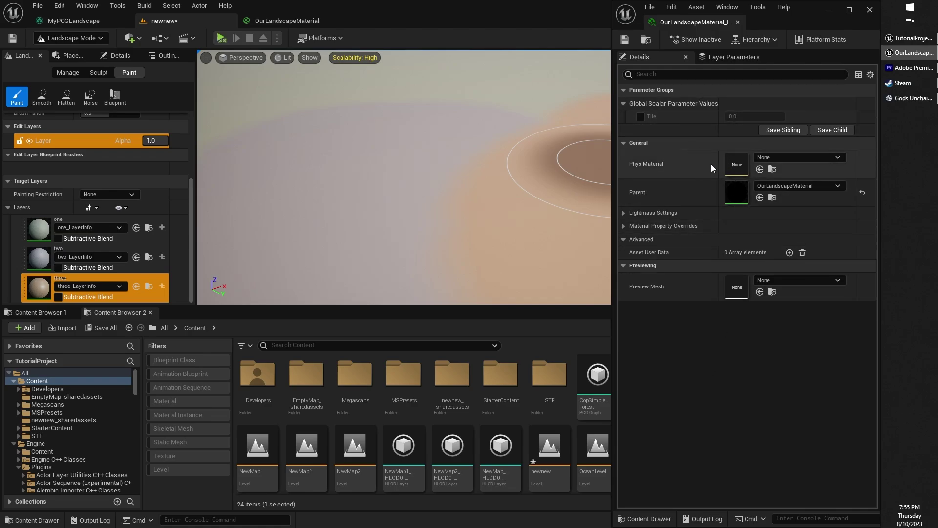
Step: Enable the Tile override and select the Tile parameter node in the OurLandscapeMaterial graph
{"action": "left_click", "coordinate": [640, 116]}
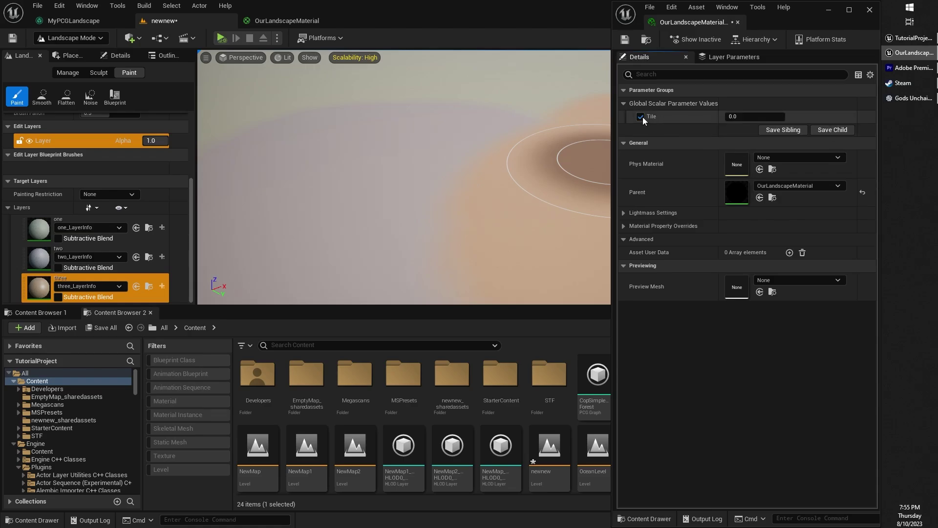
{"action": "left_click", "coordinate": [267, 22]}
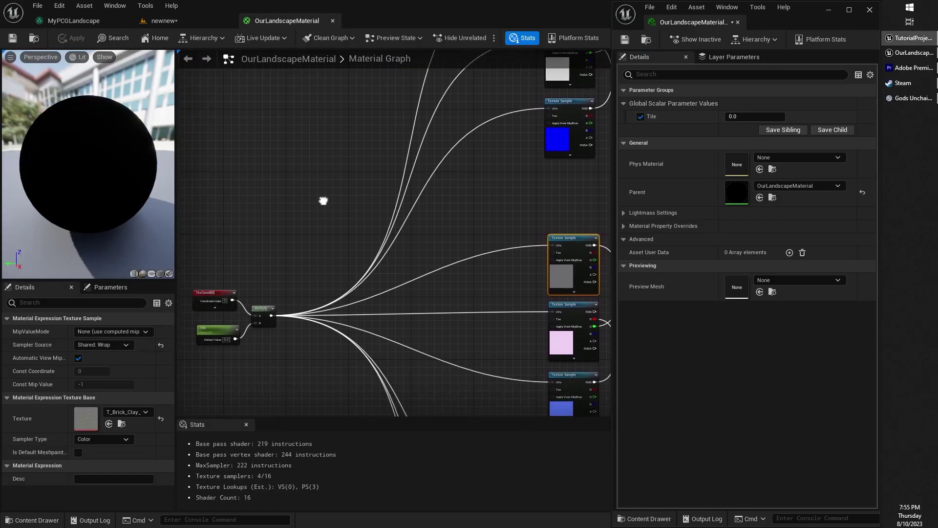
{"action": "scroll", "coordinate": [341, 324], "scroll_direction": "up", "scroll_amount": 3}
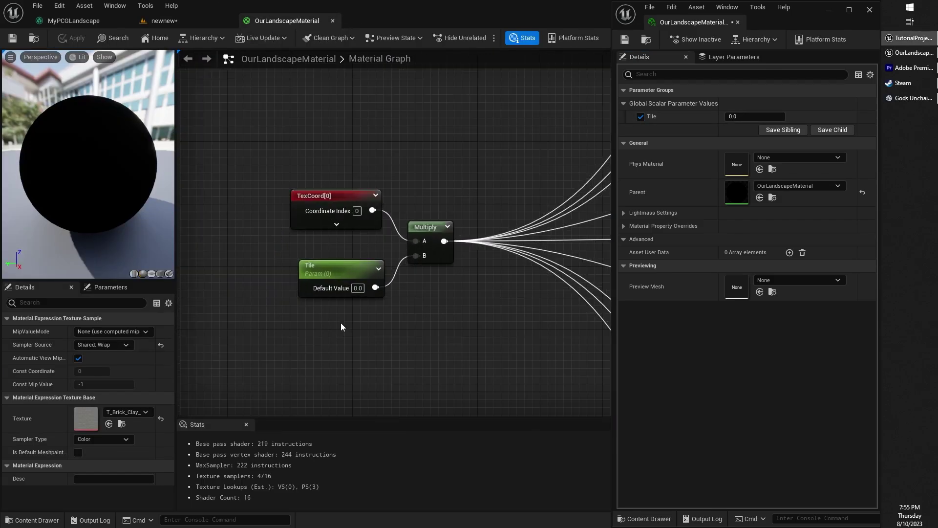
{"action": "left_click", "coordinate": [336, 265]}
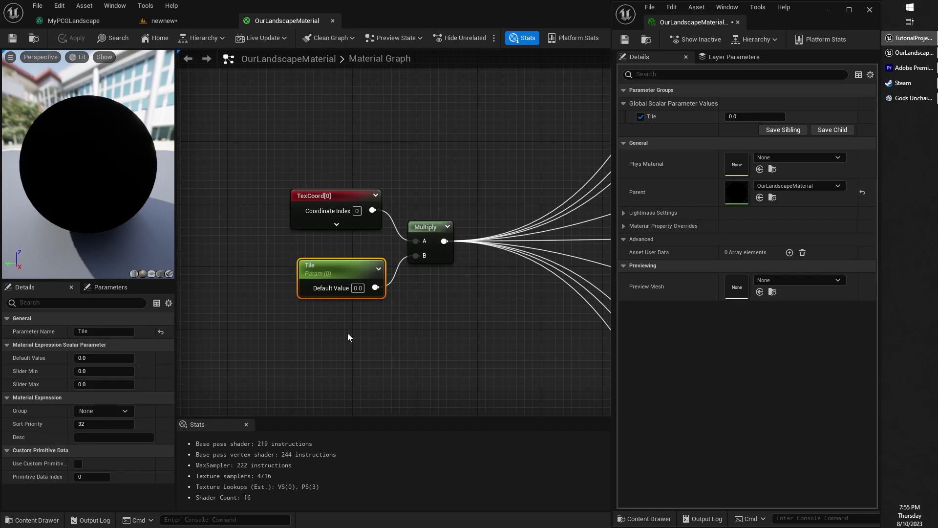
Step: Back in the level, set the material instance's Tile value to 1.0 and view the landscape up close
{"action": "left_click", "coordinate": [190, 25]}
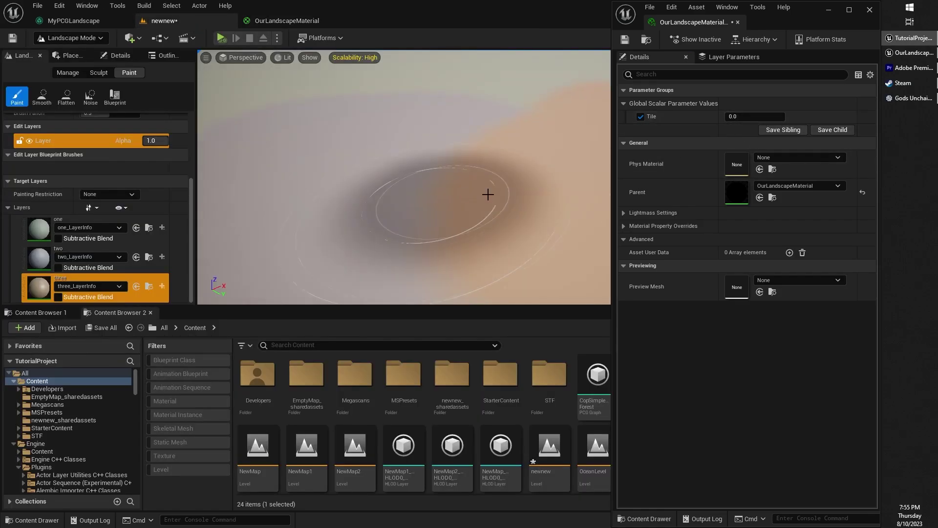
{"action": "left_click", "coordinate": [742, 116]}
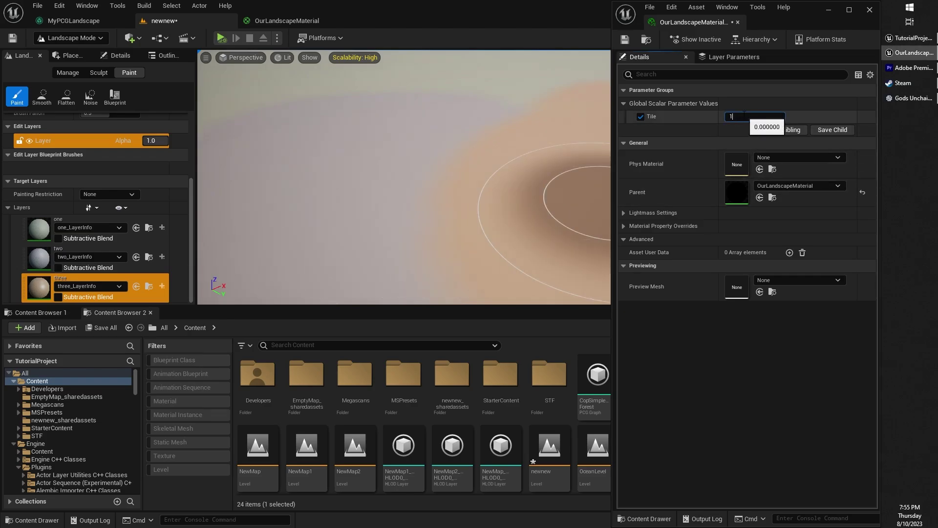
{"action": "type", "text": "1"}
{"action": "key", "text": "Return"}
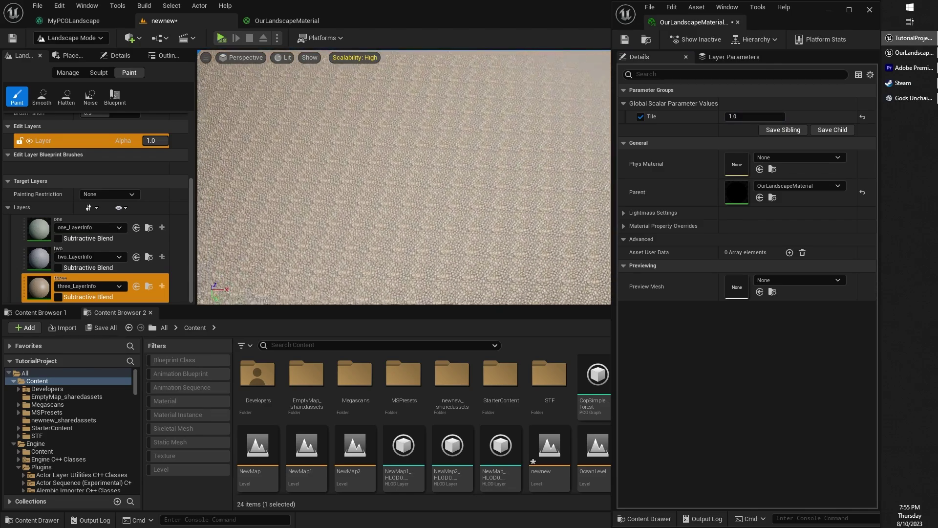
{"action": "key", "text": "w"}
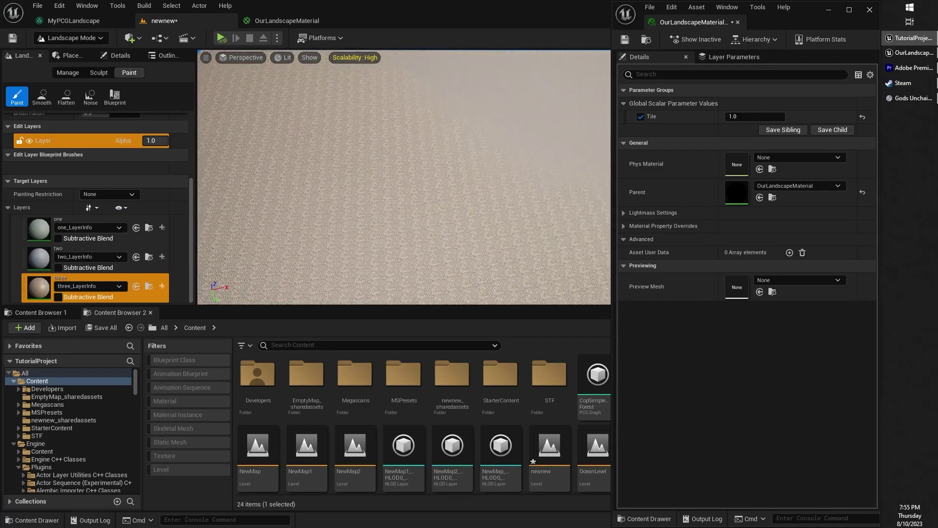
Step: Change Tile to 0.2 and pull the camera back to see the larger cobblestones
{"action": "left_click", "coordinate": [734, 117]}
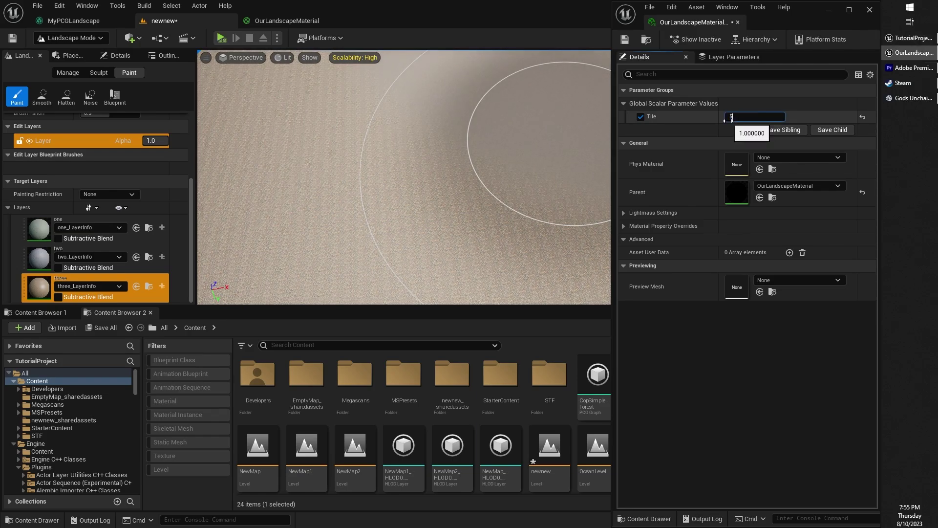
{"action": "right_click_drag", "start_coordinate": [494, 146], "coordinate": [454, 163]}
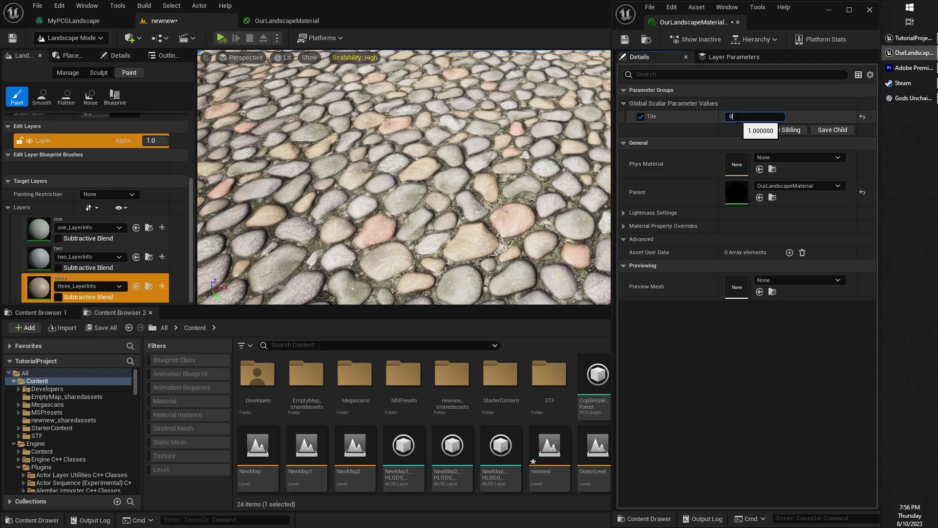
{"action": "key", "text": "Return"}
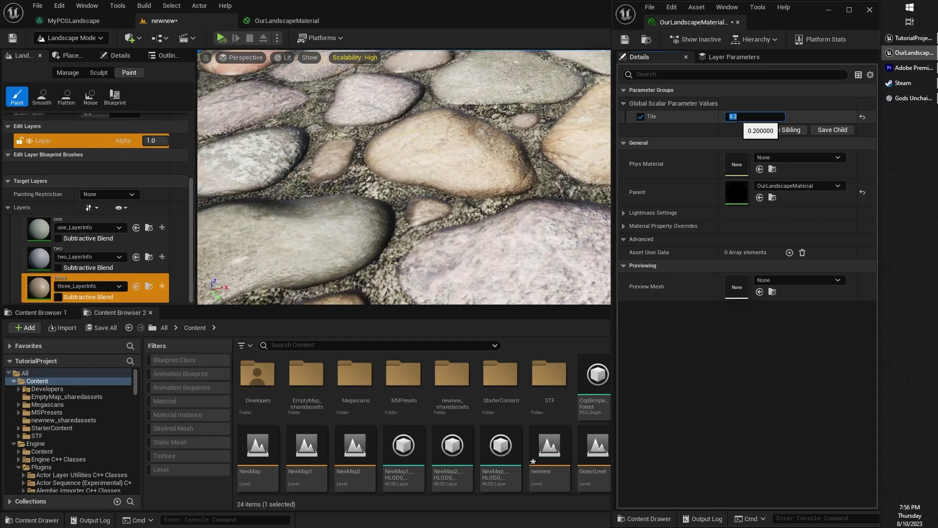
{"action": "key", "text": "s"}
{"action": "right_click_drag", "start_coordinate": [454, 182], "coordinate": [450, 183]}
{"action": "scroll", "coordinate": [404, 177], "scroll_direction": "down", "scroll_amount": 5}
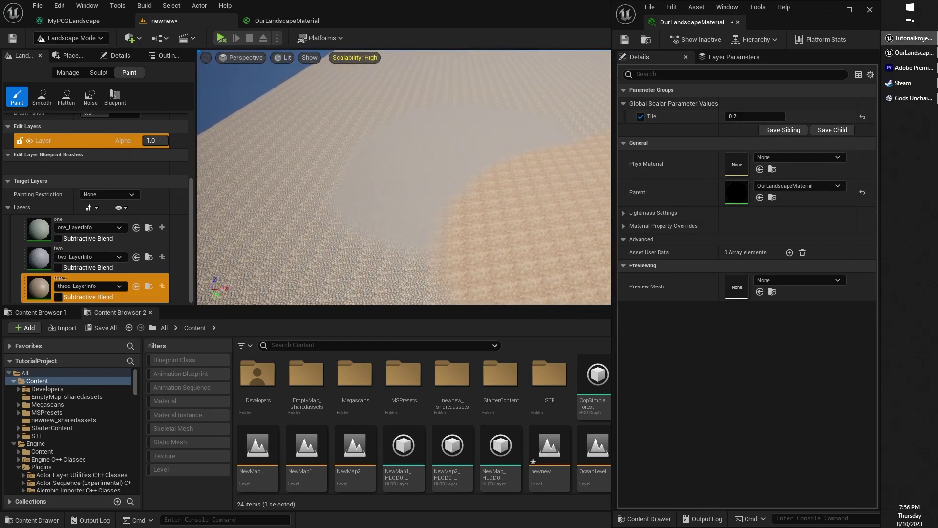
Step: Fly the camera around the landscape's sand, brick and cobblestone areas
{"action": "key", "text": "w"}
{"action": "right_click_drag", "start_coordinate": [403, 177], "coordinate": [430, 204]}
{"action": "scroll", "coordinate": [403, 177], "scroll_direction": "down", "scroll_amount": 10}
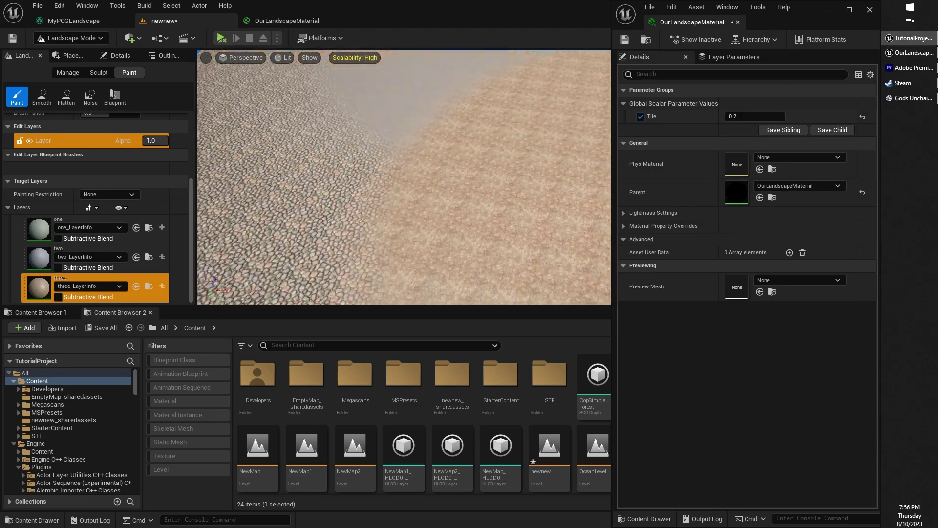
{"action": "right_click_drag", "start_coordinate": [403, 177], "coordinate": [435, 168]}
{"action": "key", "text": "w"}
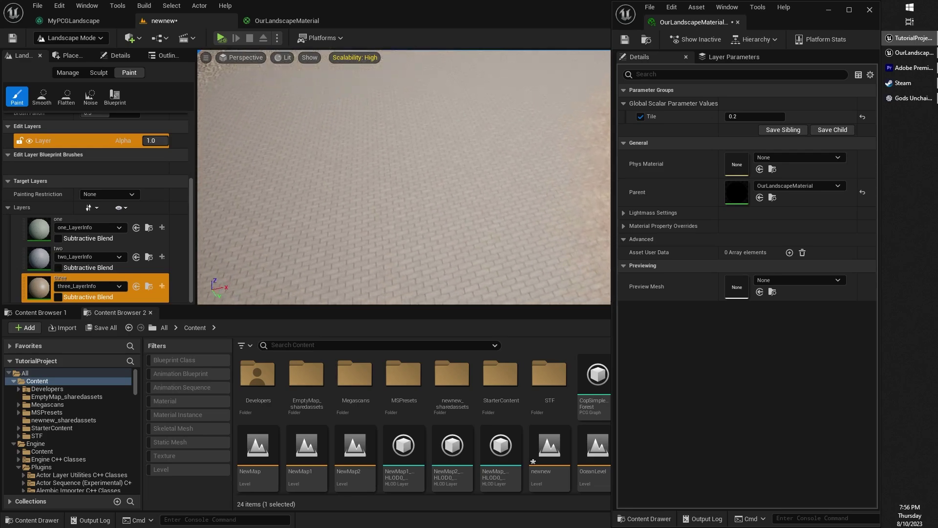
{"action": "scroll", "coordinate": [404, 177], "scroll_direction": "up", "scroll_amount": 5}
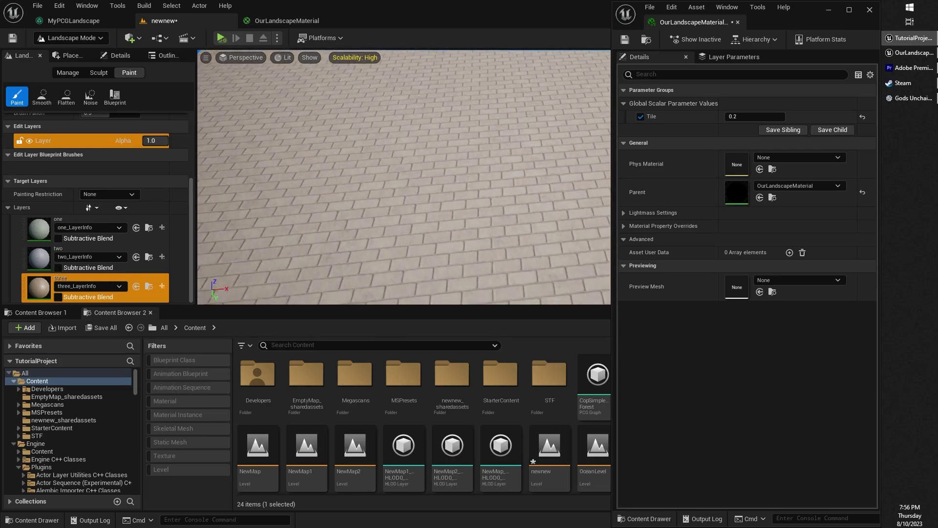
{"action": "key", "text": "s"}
{"action": "right_click_drag", "start_coordinate": [403, 177], "coordinate": [425, 169]}
{"action": "scroll", "coordinate": [485, 174], "scroll_direction": "down", "scroll_amount": 3}
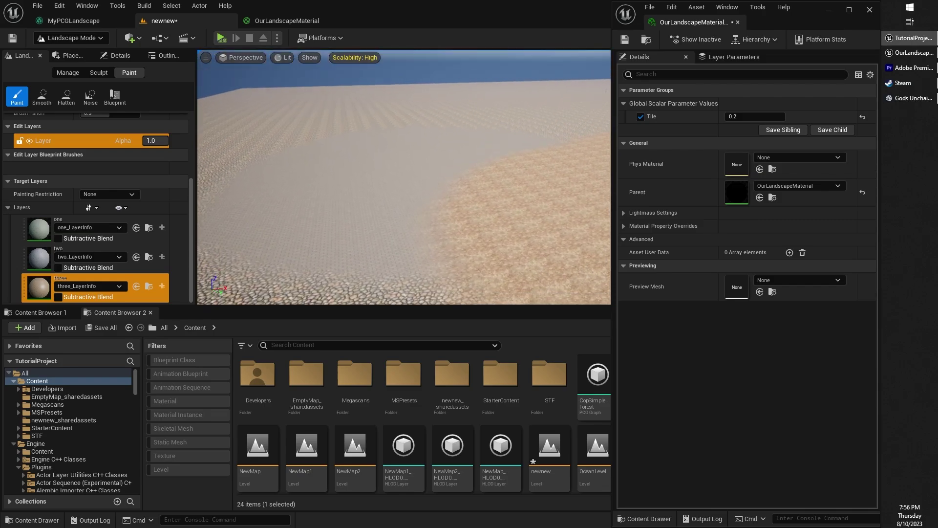
{"action": "mouse_move", "coordinate": [485, 174]}
{"action": "right_mouse_down"}
{"action": "mouse_move", "coordinate": [471, 186]}
{"action": "mouse_move", "coordinate": [489, 186]}
{"action": "right_mouse_up"}
{"action": "key", "text": "w"}
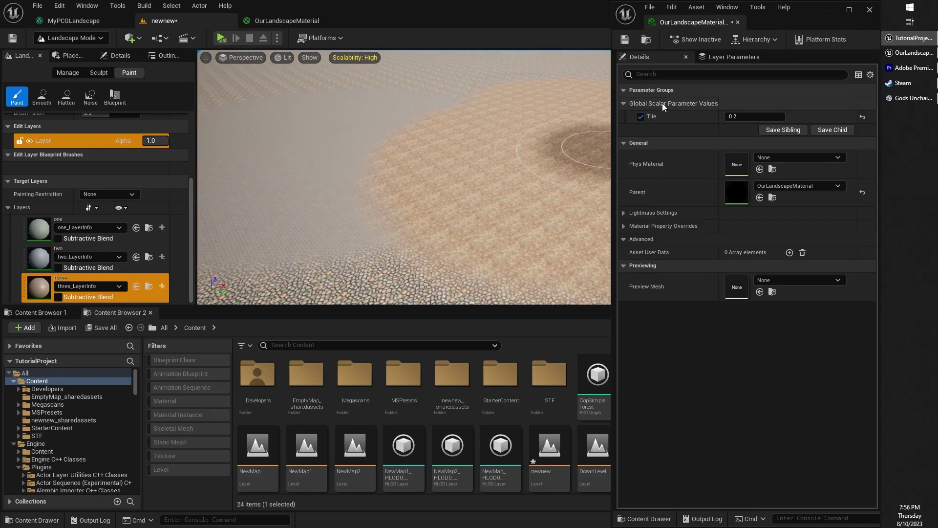
Step: Widen the level viewport by dragging its edge, then fly low over the cobblestones
{"action": "left_click_drag", "start_coordinate": [611, 175], "coordinate": [653, 177]}
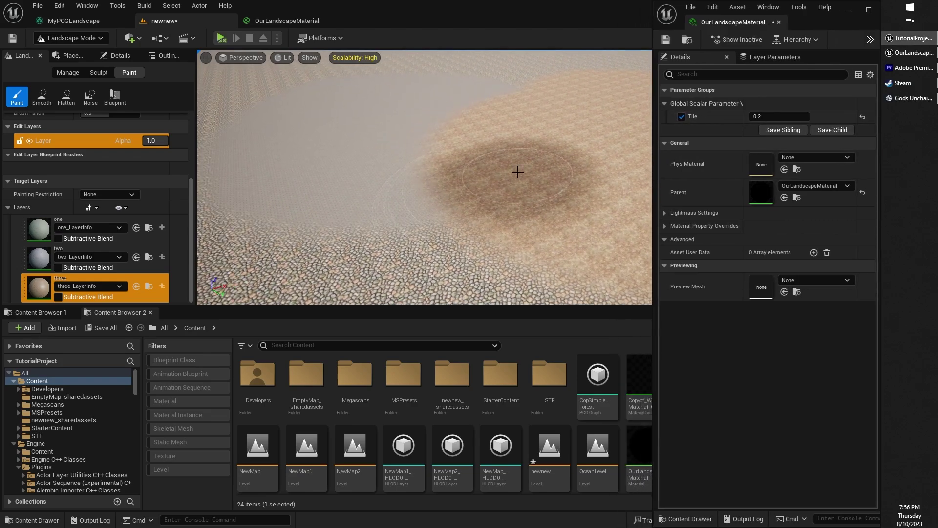
{"action": "mouse_move", "coordinate": [493, 178]}
{"action": "right_mouse_down"}
{"action": "mouse_move", "coordinate": [451, 193]}
{"action": "mouse_move", "coordinate": [452, 162]}
{"action": "right_mouse_up"}
{"action": "key", "text": "w"}
{"action": "key", "text": "s"}
{"action": "key", "text": "w"}
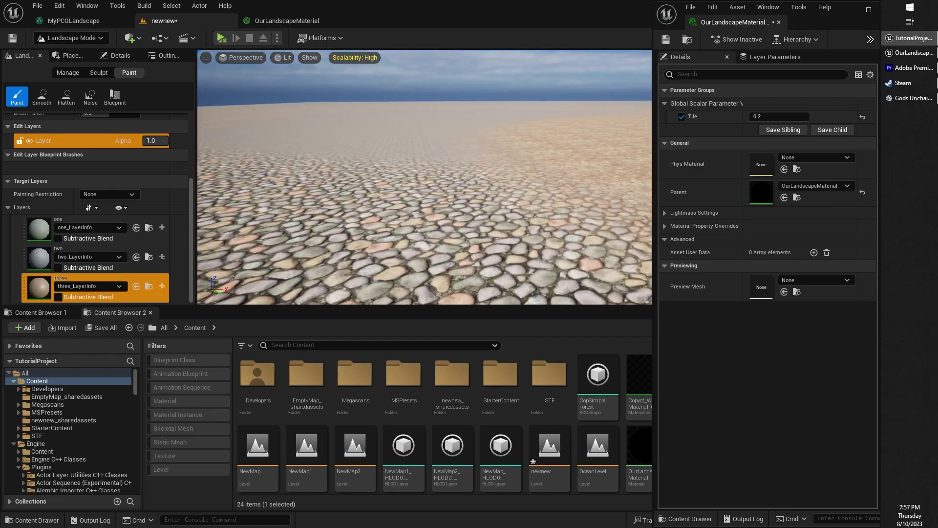
{"action": "right_click_drag", "start_coordinate": [518, 169], "coordinate": [482, 174]}
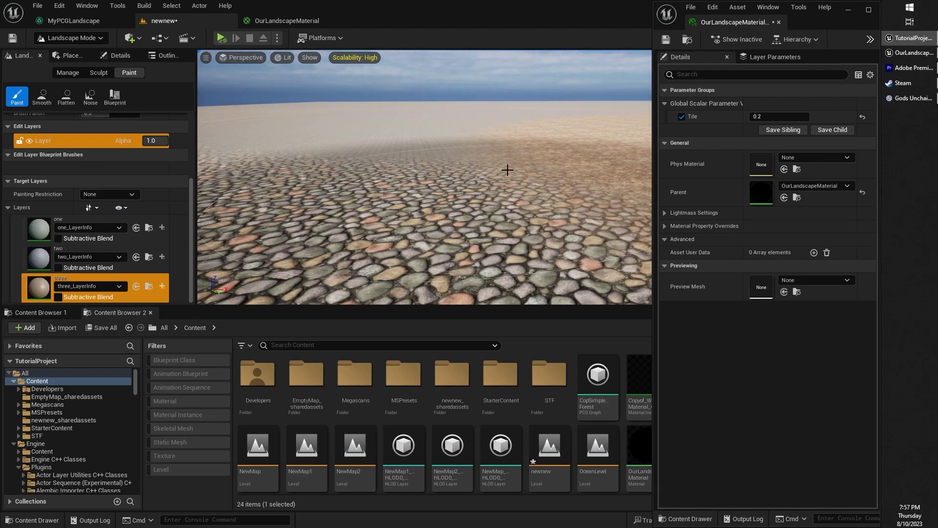
Step: Paint a dark patch near the horizon, then rise to look down on the landscape
{"action": "left_click", "coordinate": [511, 123]}
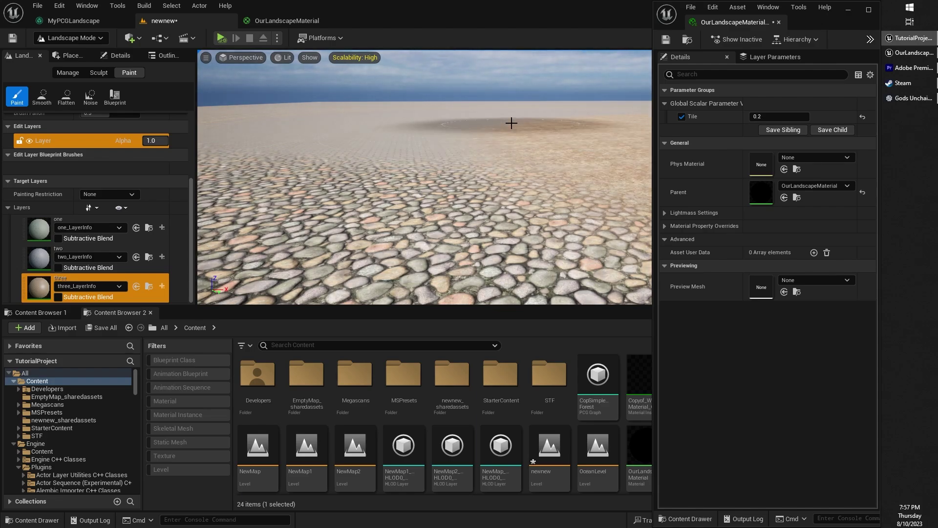
{"action": "key", "text": "e"}
{"action": "mouse_move", "coordinate": [513, 125]}
{"action": "right_mouse_down"}
{"action": "mouse_move", "coordinate": [510, 184]}
{"action": "mouse_move", "coordinate": [517, 120]}
{"action": "right_mouse_up"}
{"action": "key", "text": "w"}
{"action": "key", "text": "e"}
{"action": "right_click_drag", "start_coordinate": [553, 149], "coordinate": [552, 167]}
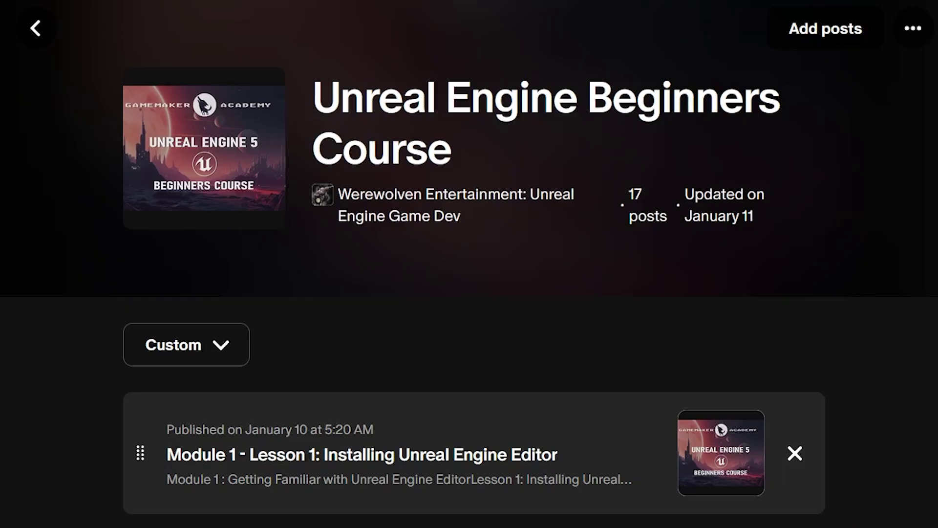
Step: Scroll down the Patreon page through the Unreal Engine Beginners Course lessons and membership tiers
{"action": "scroll", "coordinate": [474, 264], "scroll_direction": "down", "scroll_amount": 10}
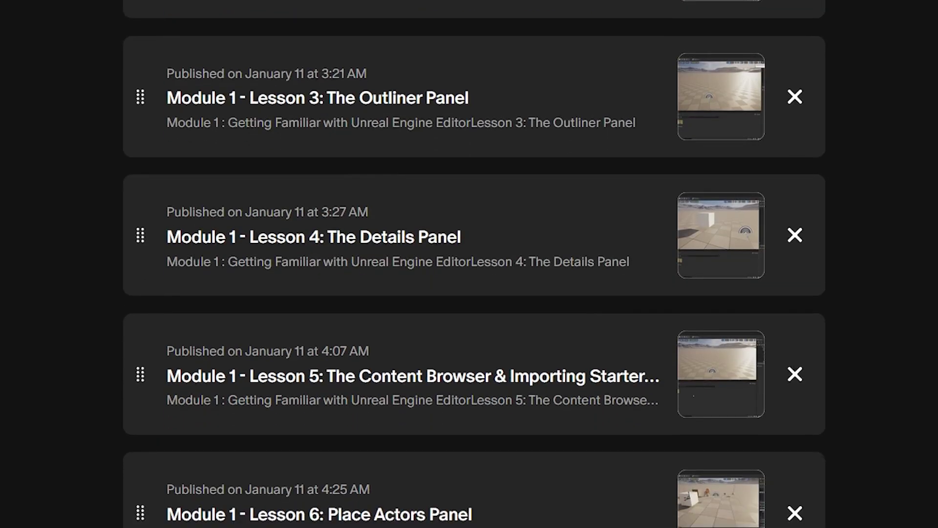
{"action": "scroll", "coordinate": [473, 263], "scroll_direction": "down", "scroll_amount": 15}
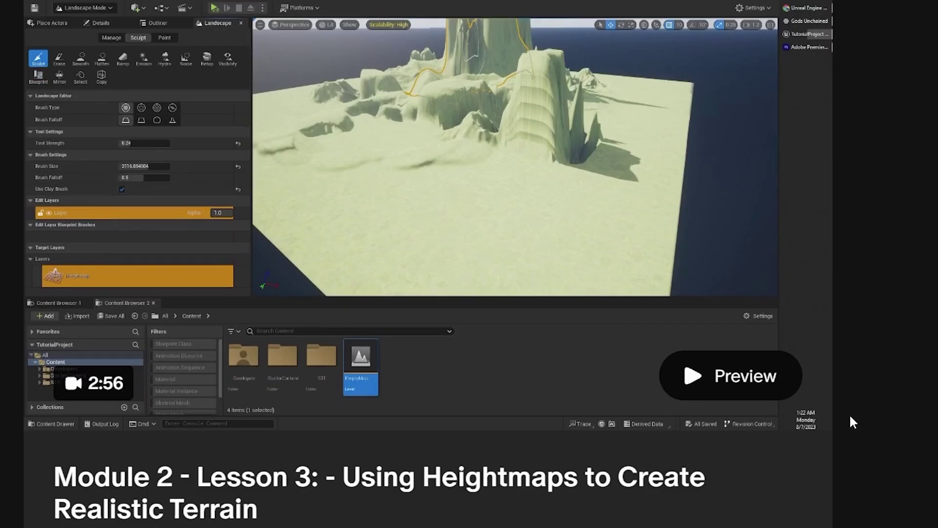
{"action": "scroll", "coordinate": [849, 414], "scroll_direction": "down", "scroll_amount": 15}
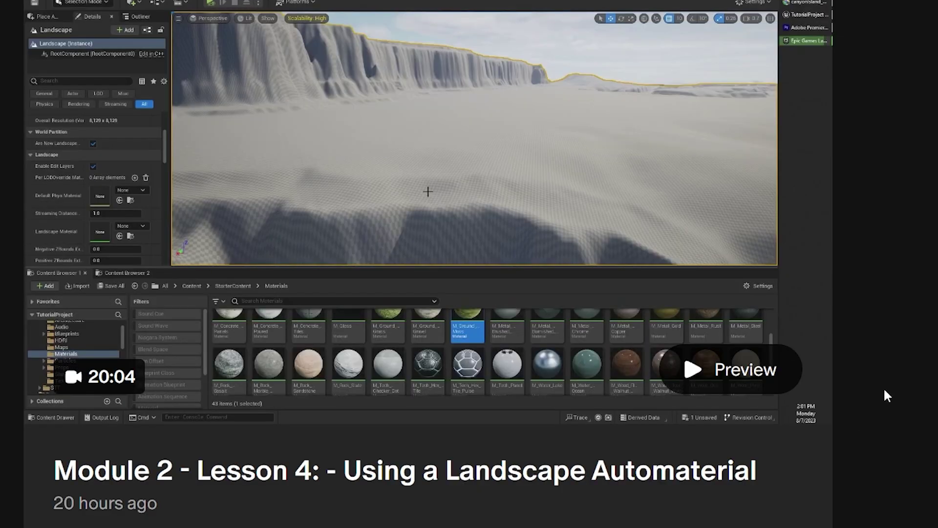
{"action": "scroll", "coordinate": [839, 385], "scroll_direction": "down", "scroll_amount": 5}
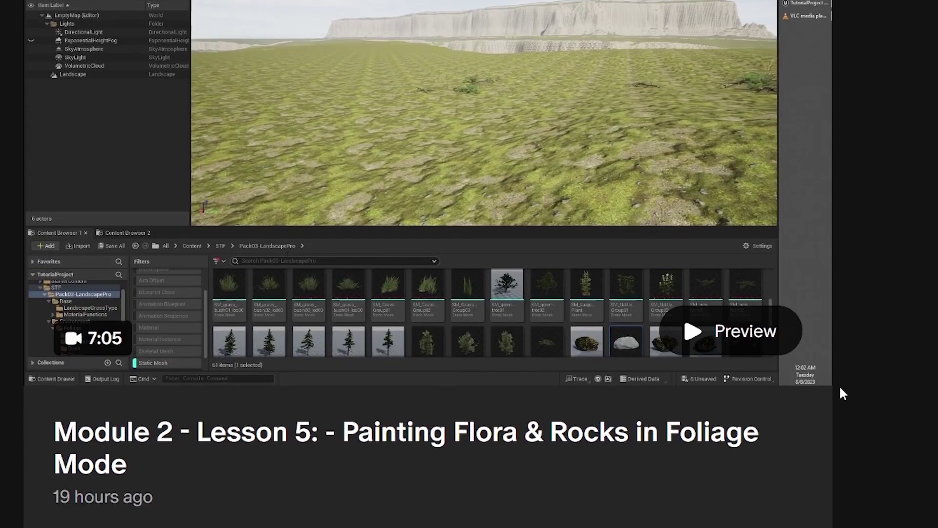